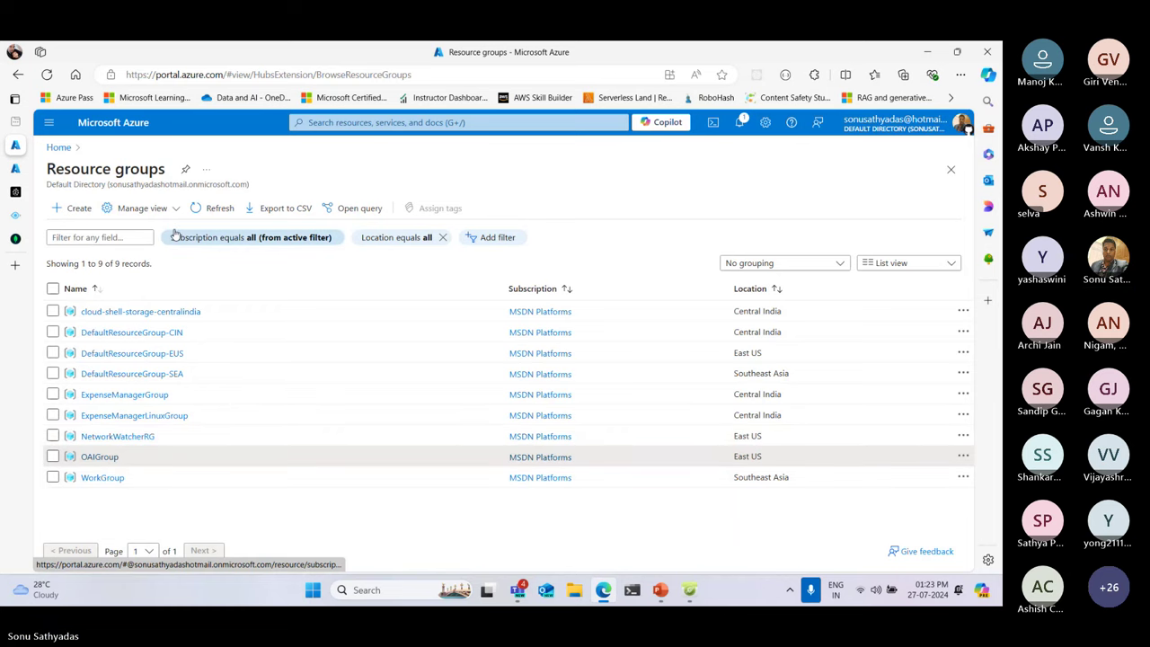
# Open the docs container of the storage account that belongs to the WorkGroup resource group
pyautogui.click(58, 147)
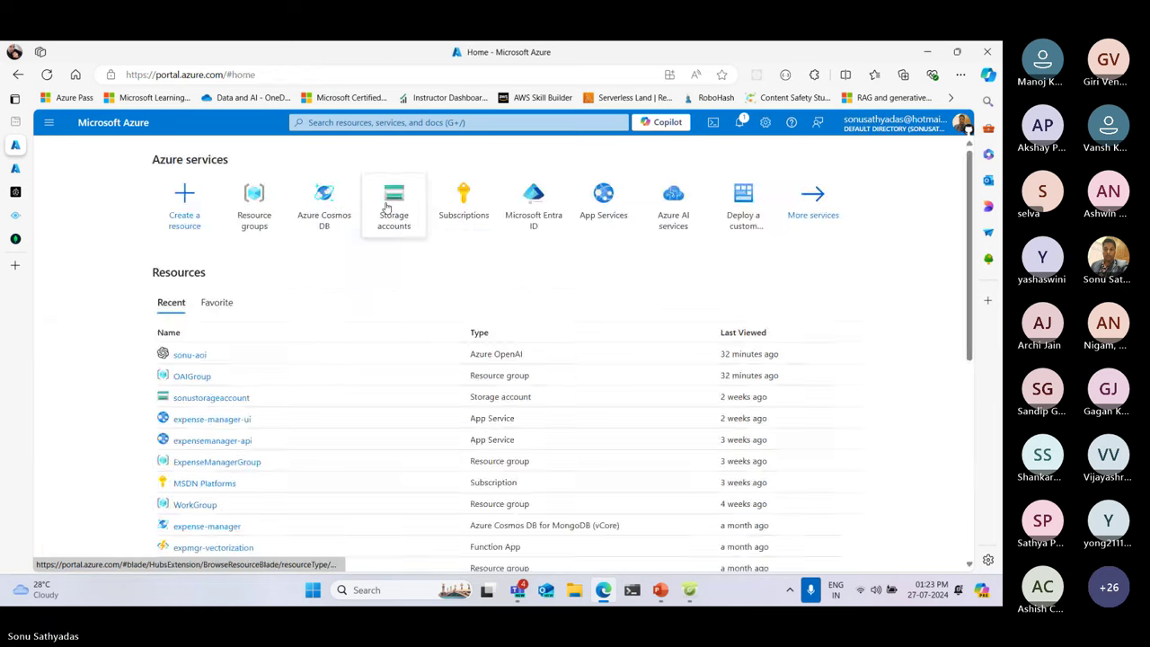
pyautogui.click(390, 202)
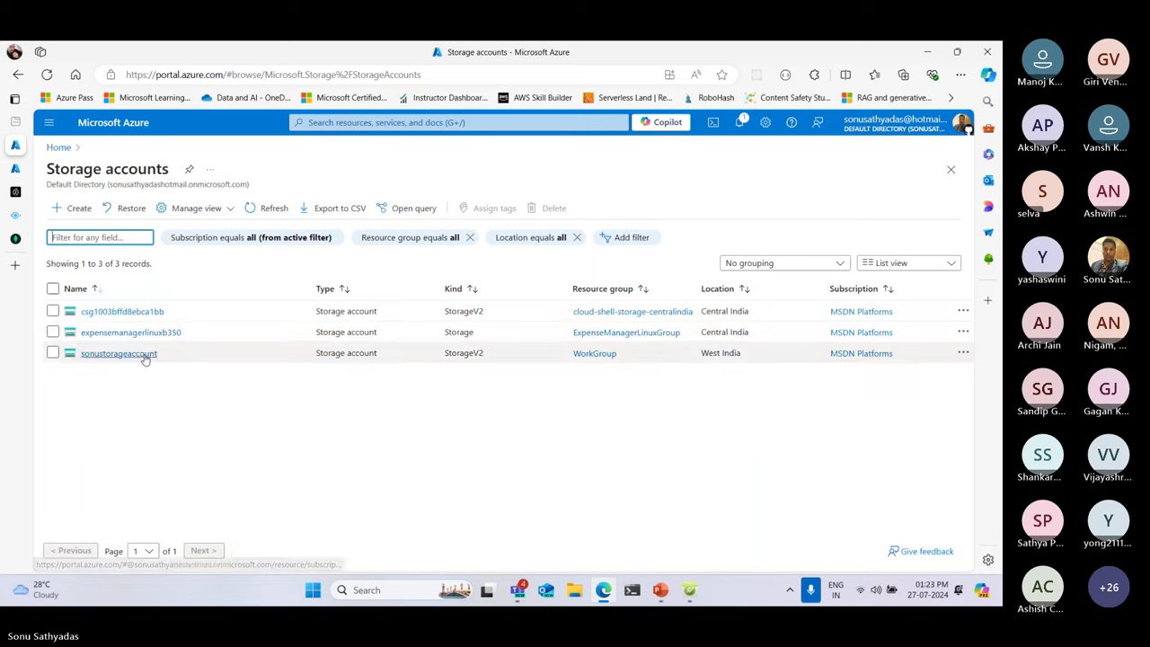
pyautogui.click(148, 353)
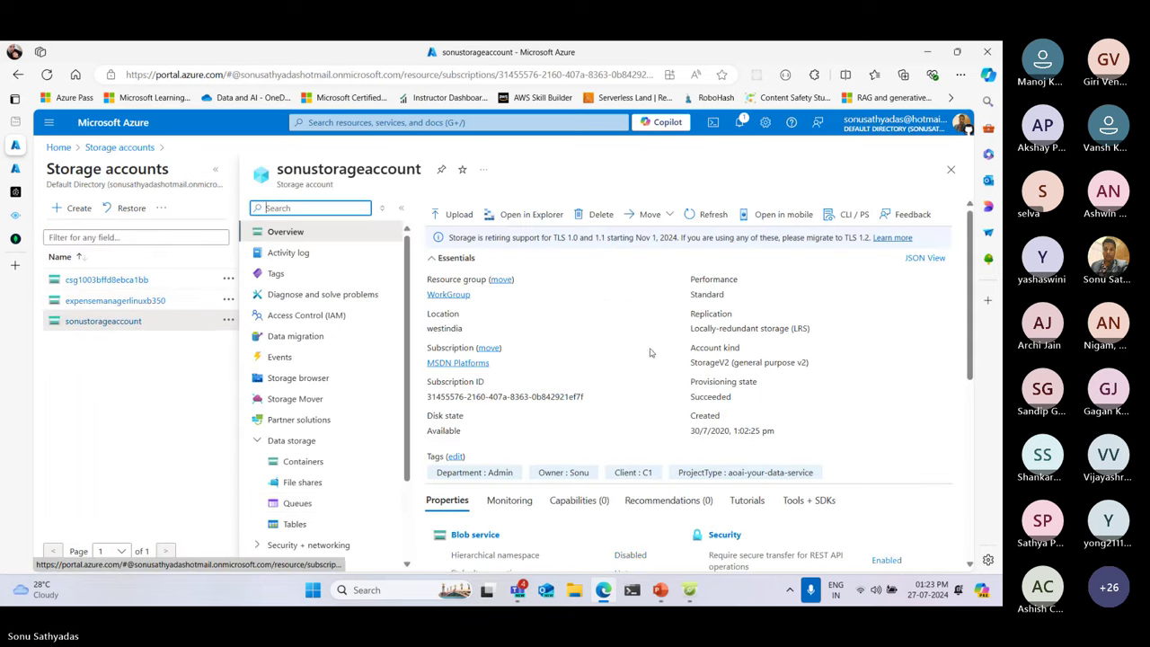
pyautogui.click(306, 461)
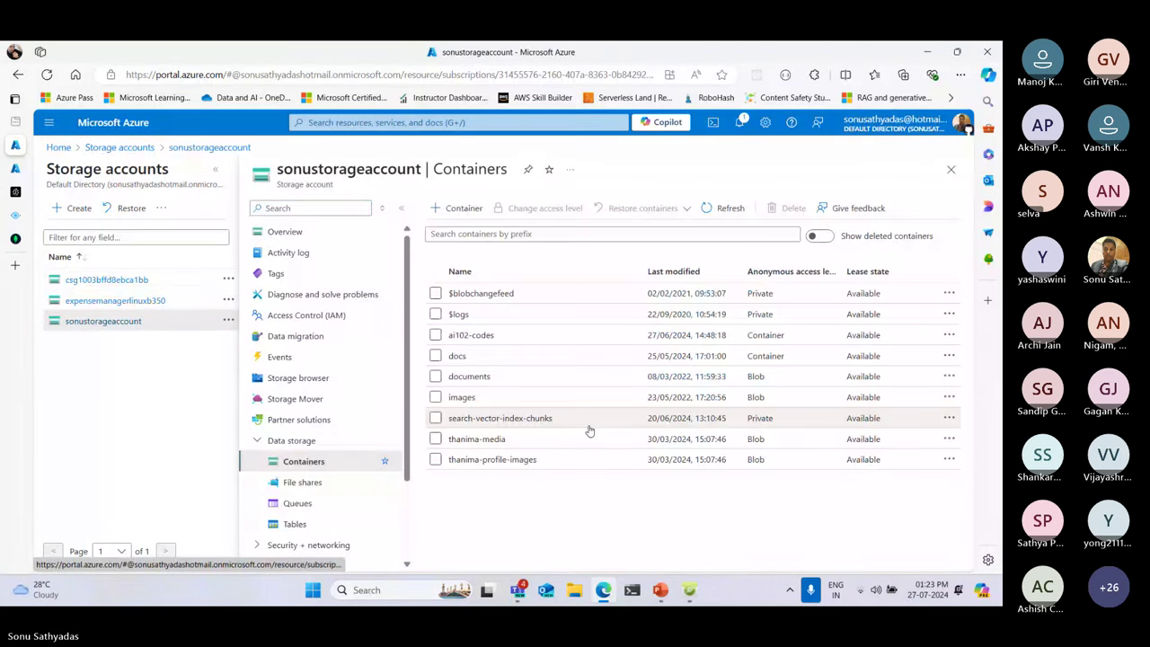
pyautogui.click(459, 357)
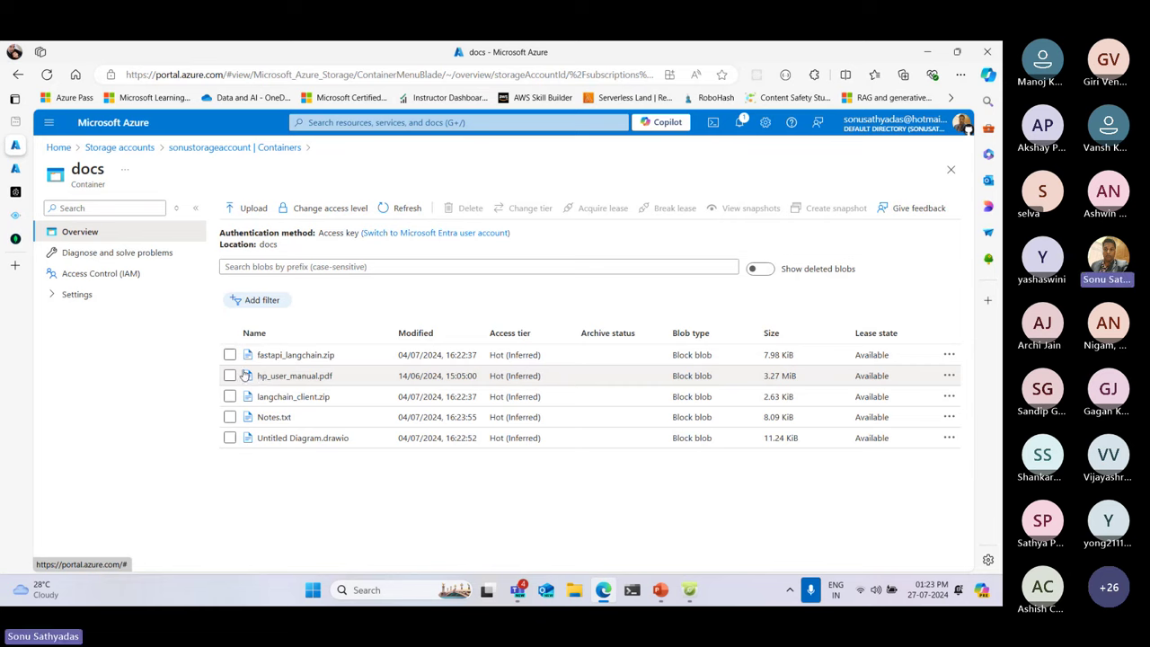
# Download the blob hp_user_manual.pdf from the docs container
pyautogui.moveTo(259, 378); pyautogui.dragTo(332, 385)
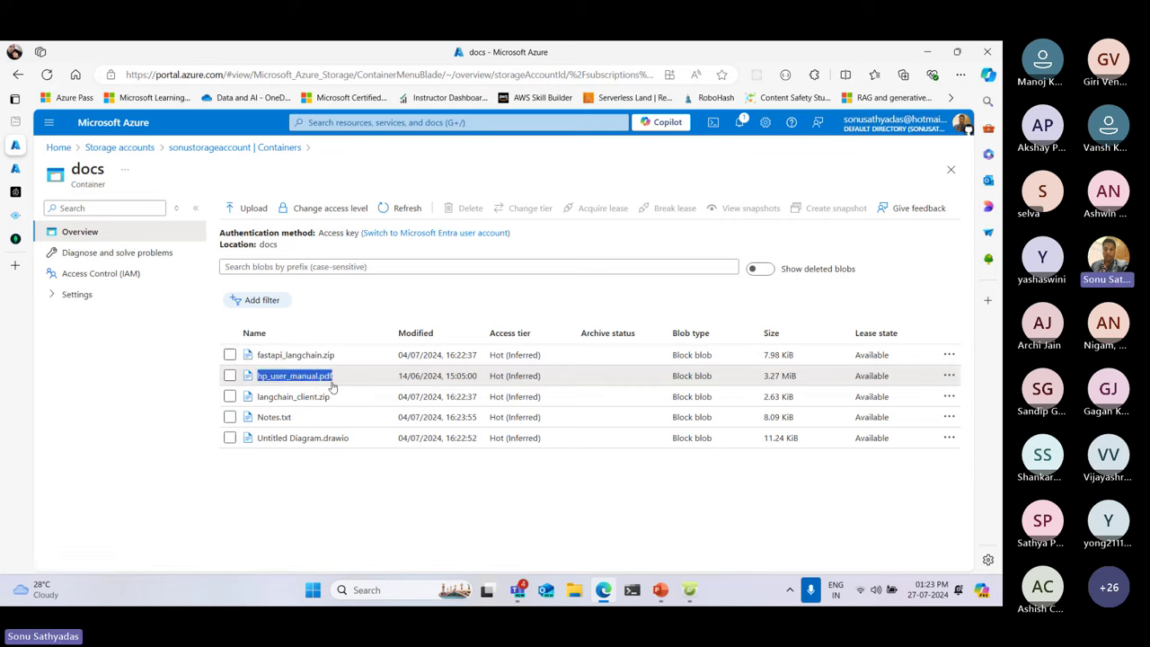
pyautogui.click(949, 375)
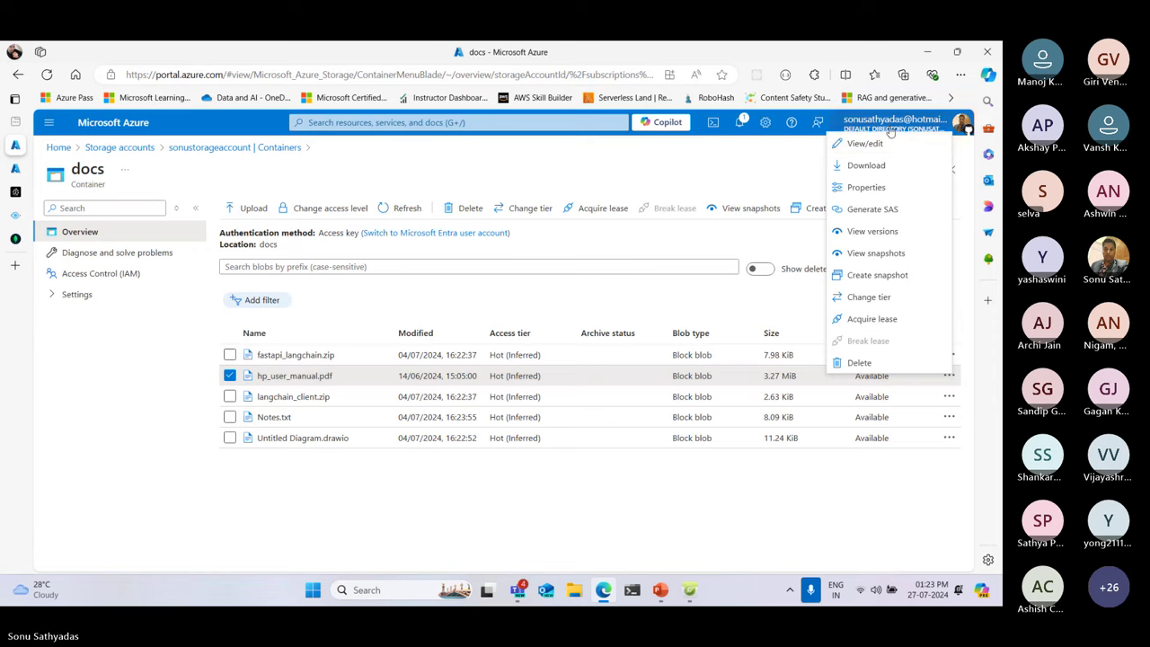
pyautogui.click(858, 167)
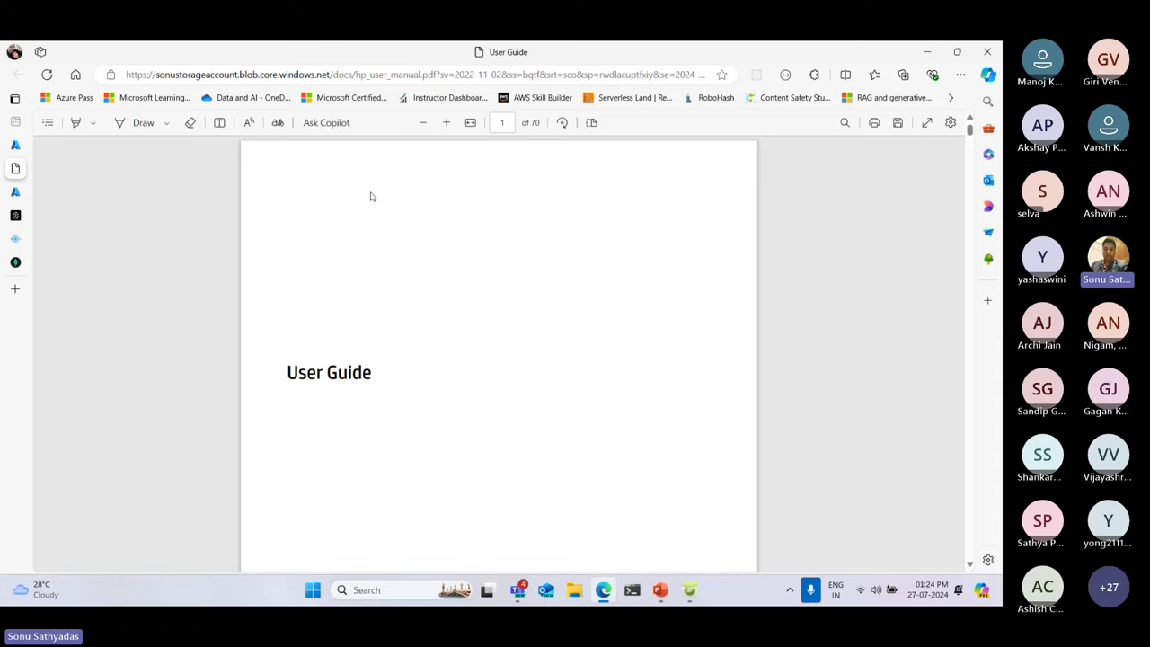
# Look through the user guide's table of contents and open the section "Creating recovery media and backups"
pyautogui.scroll(-1, 425, 313)
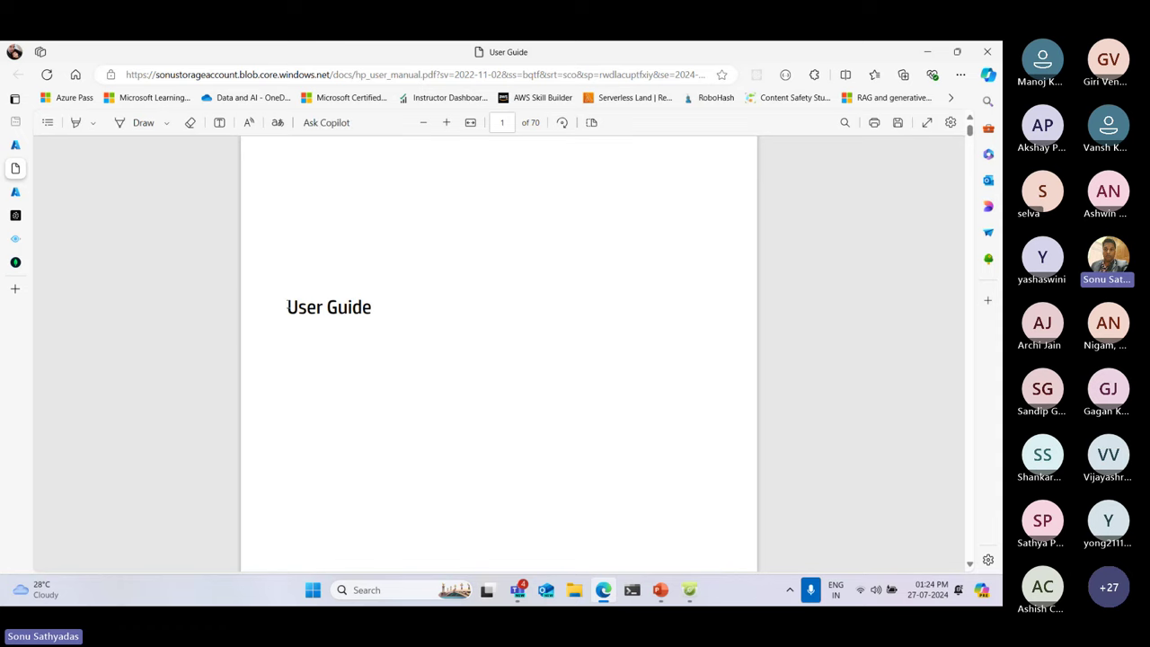
pyautogui.moveTo(300, 310); pyautogui.dragTo(462, 324)
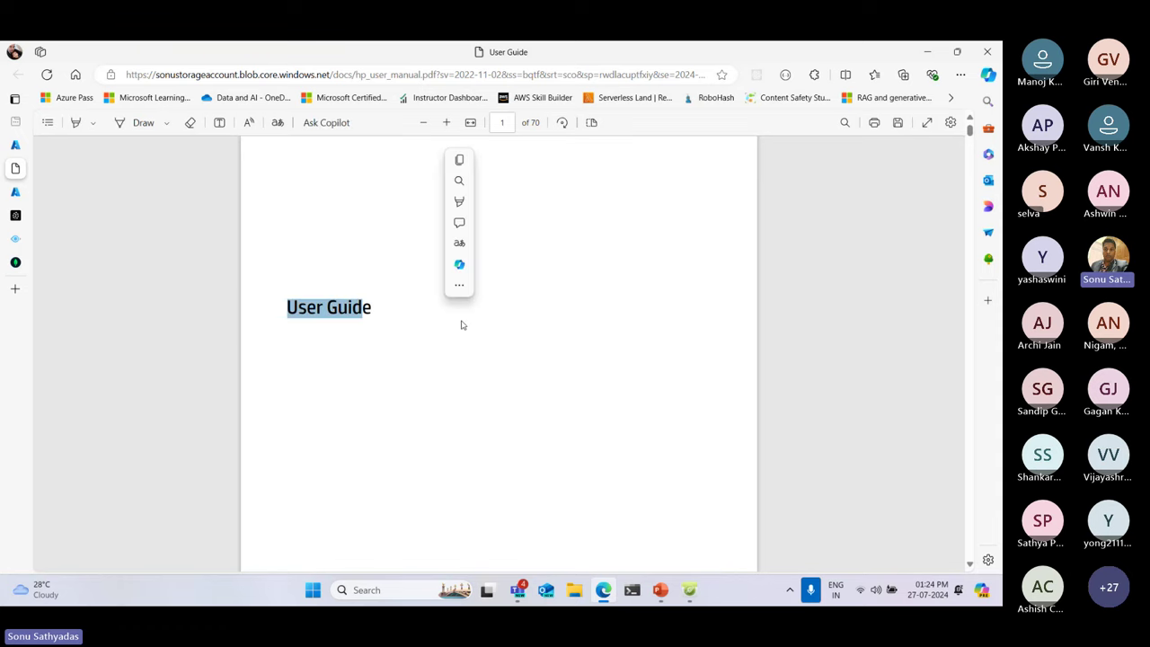
pyautogui.scroll(-10, 506, 339)
pyautogui.scroll(-15, 537, 349)
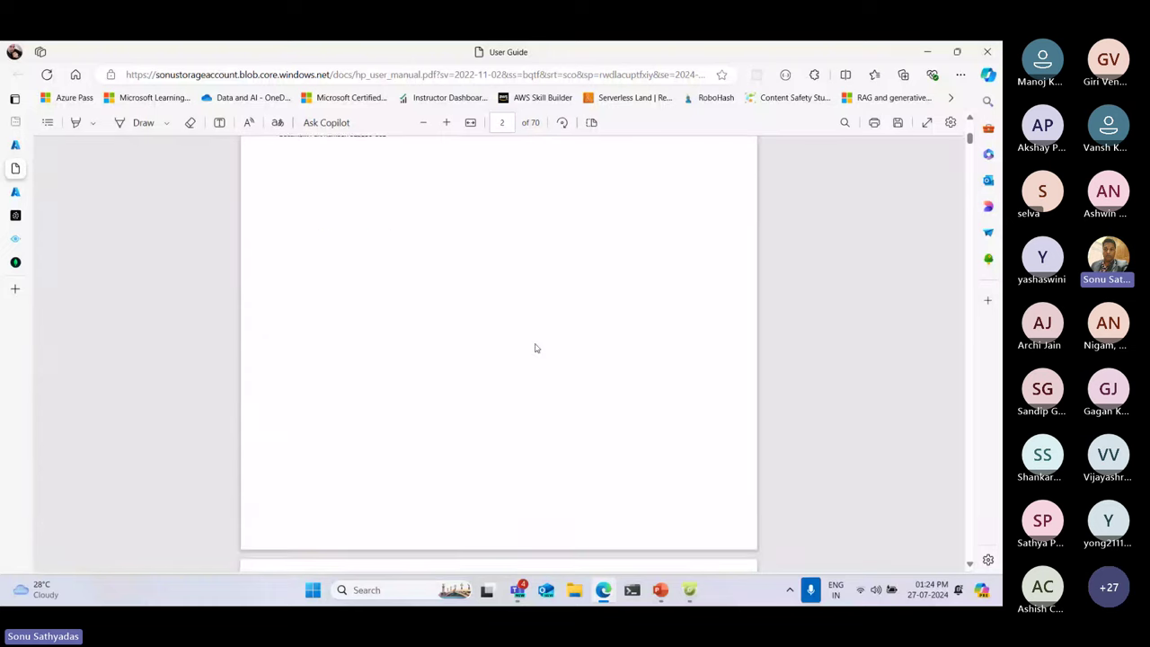
pyautogui.scroll(-15, 535, 349)
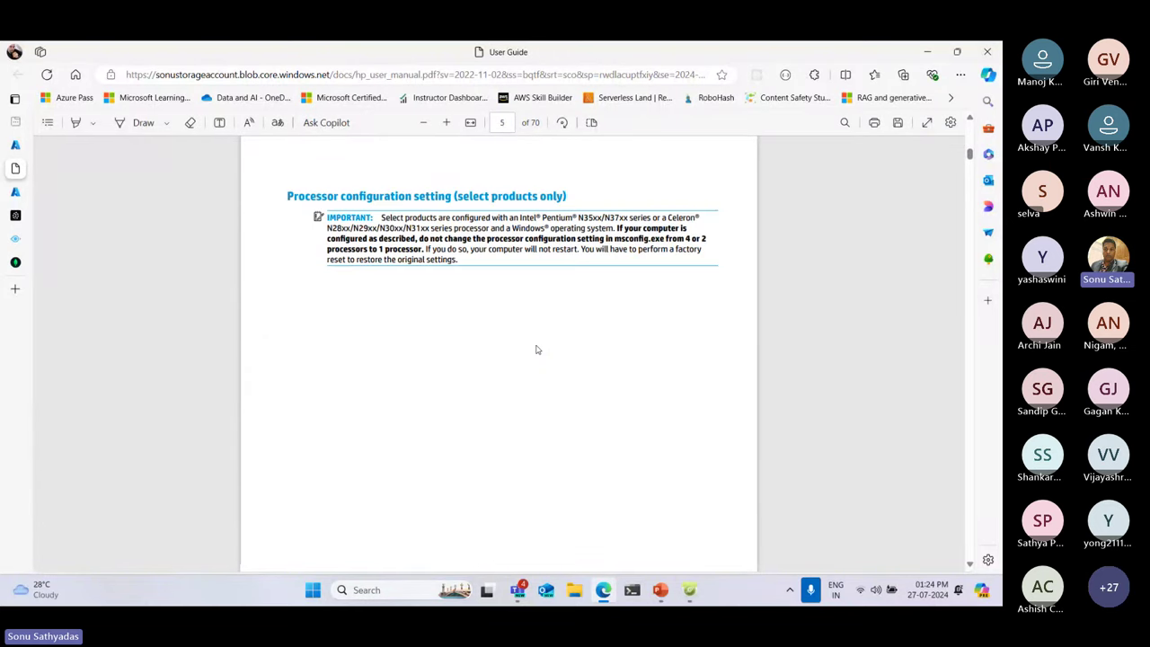
pyautogui.scroll(-3, 538, 351)
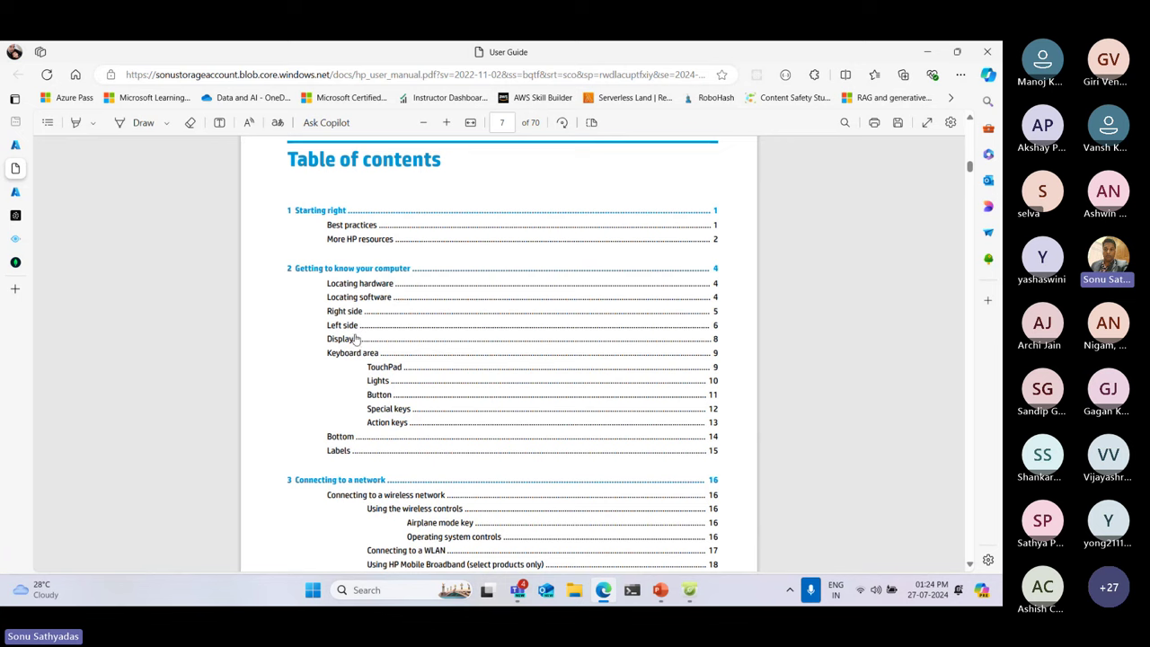
pyautogui.scroll(-10, 418, 333)
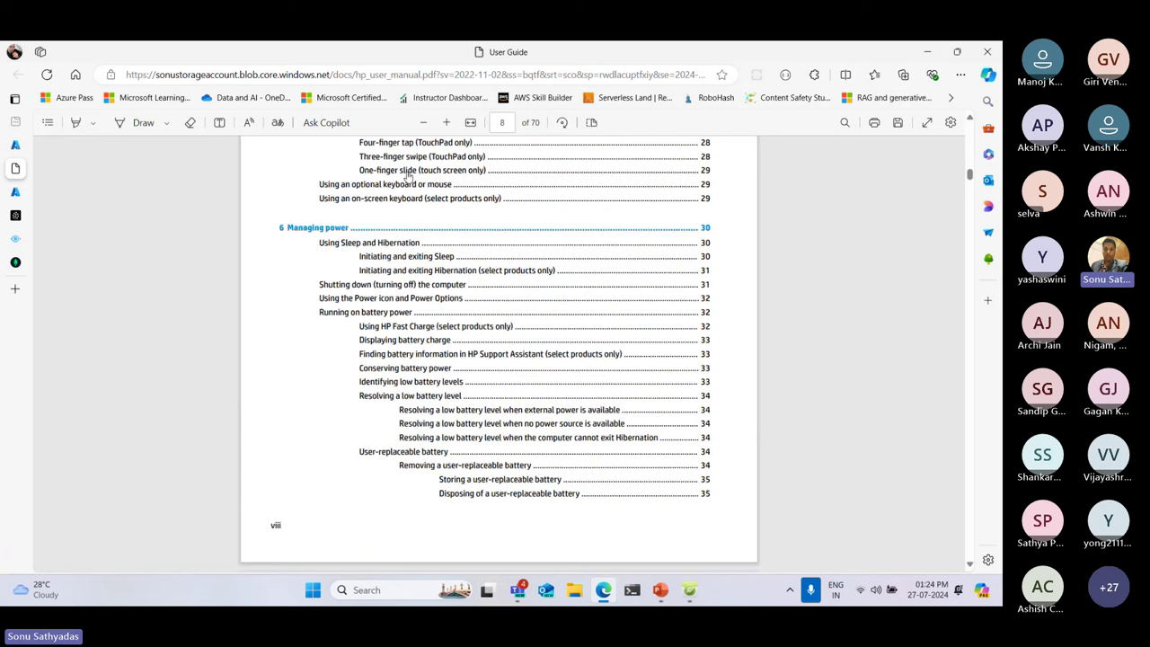
pyautogui.scroll(-1, 395, 296)
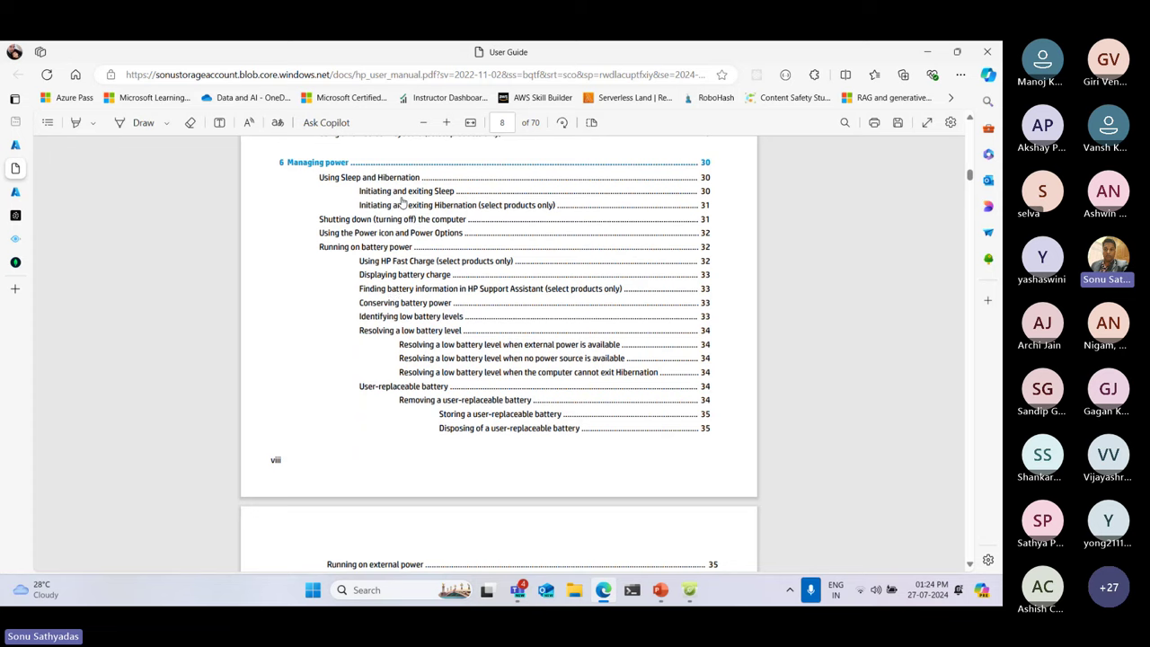
pyautogui.scroll(-5, 485, 374)
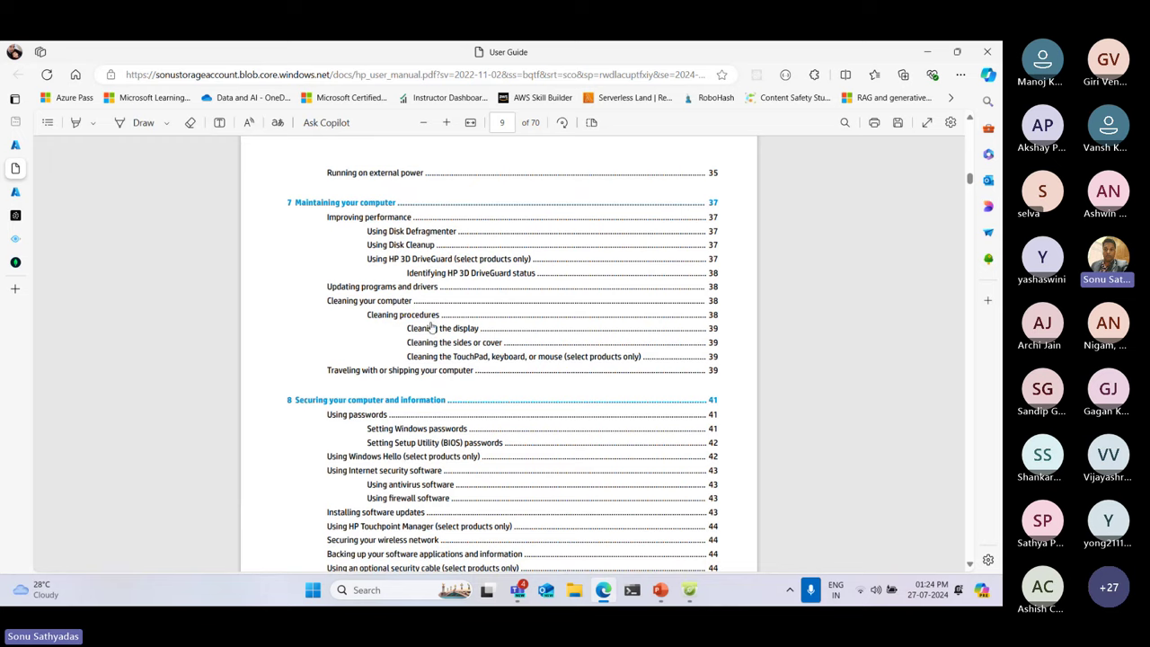
pyautogui.scroll(-3, 479, 377)
pyautogui.scroll(-2, 347, 250)
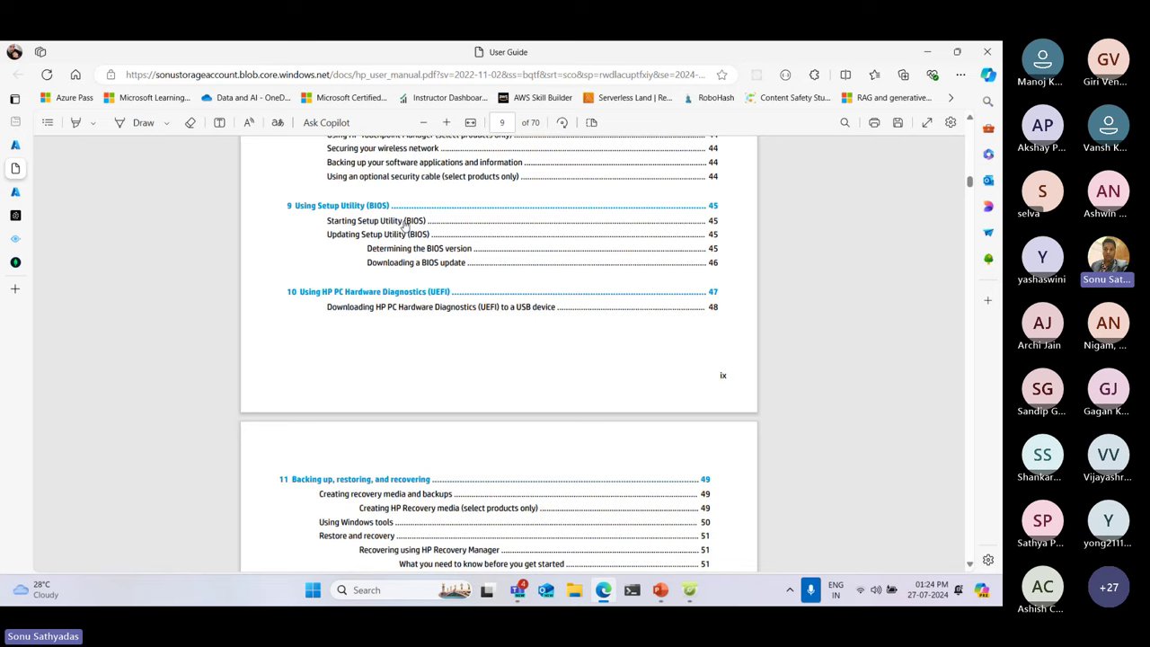
pyautogui.scroll(-2, 404, 224)
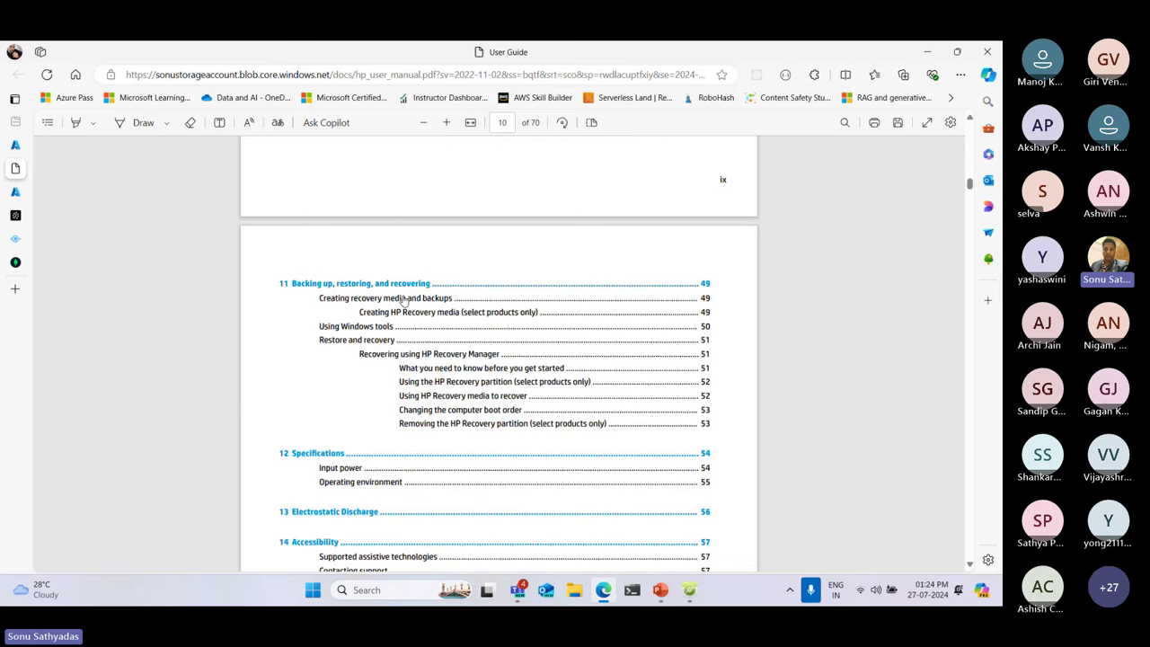
pyautogui.click(402, 299)
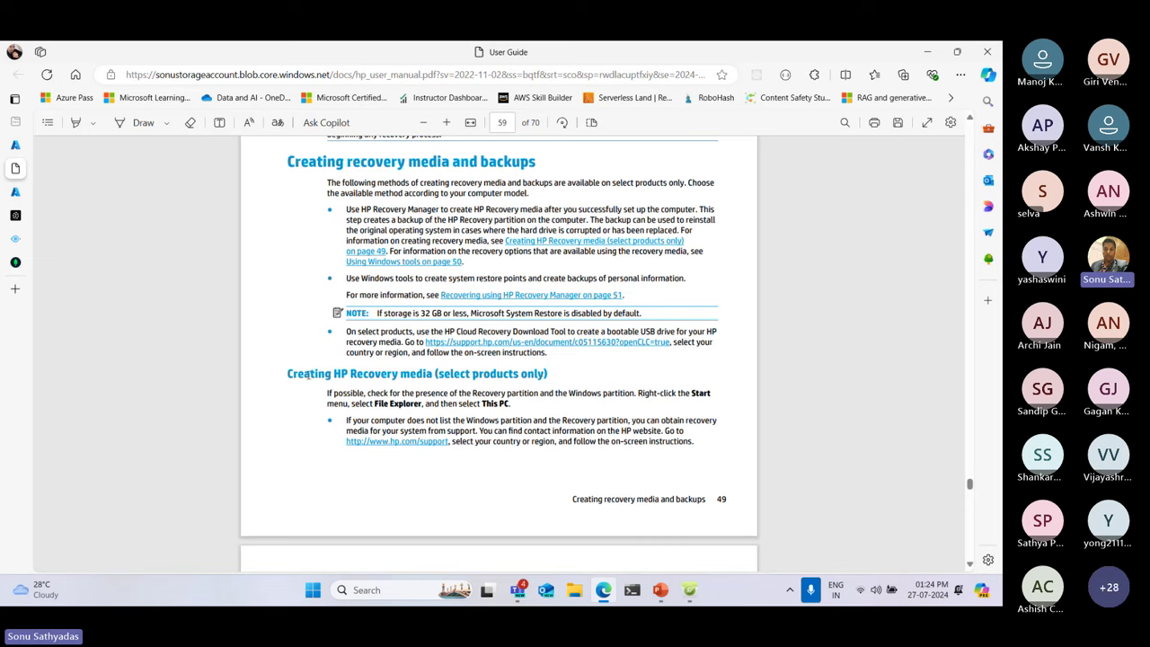
# Switch to the Azure OpenAI chat playground and apply the Default system message template
pyautogui.moveTo(18, 170)
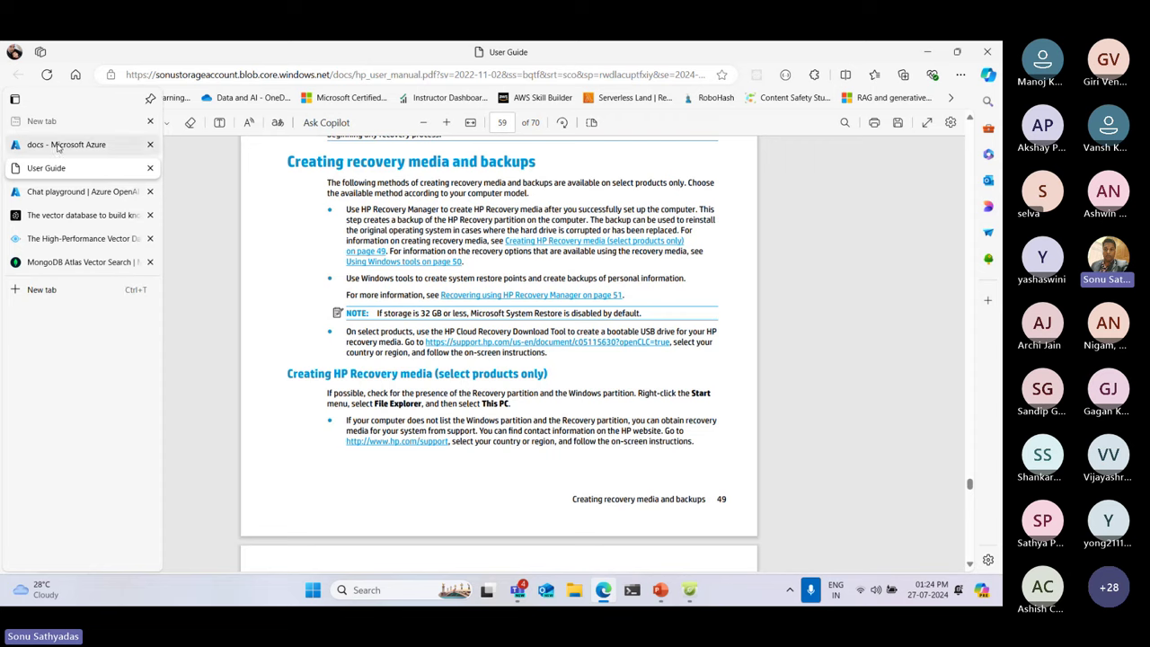
pyautogui.click(63, 191)
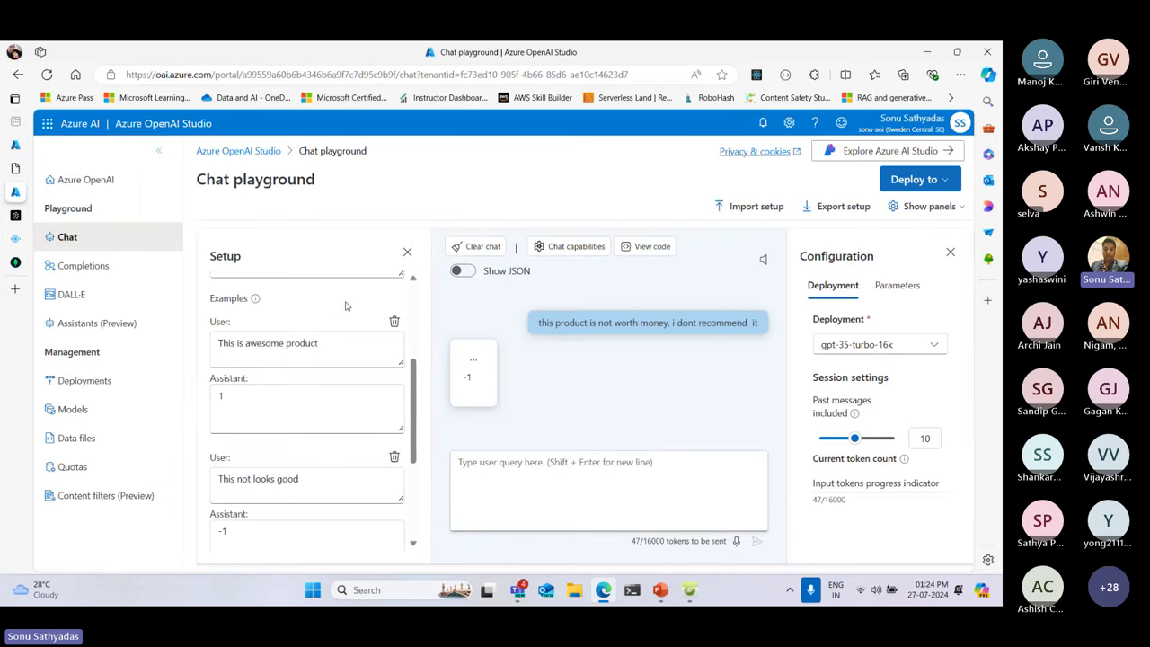
pyautogui.scroll(5, 316, 279)
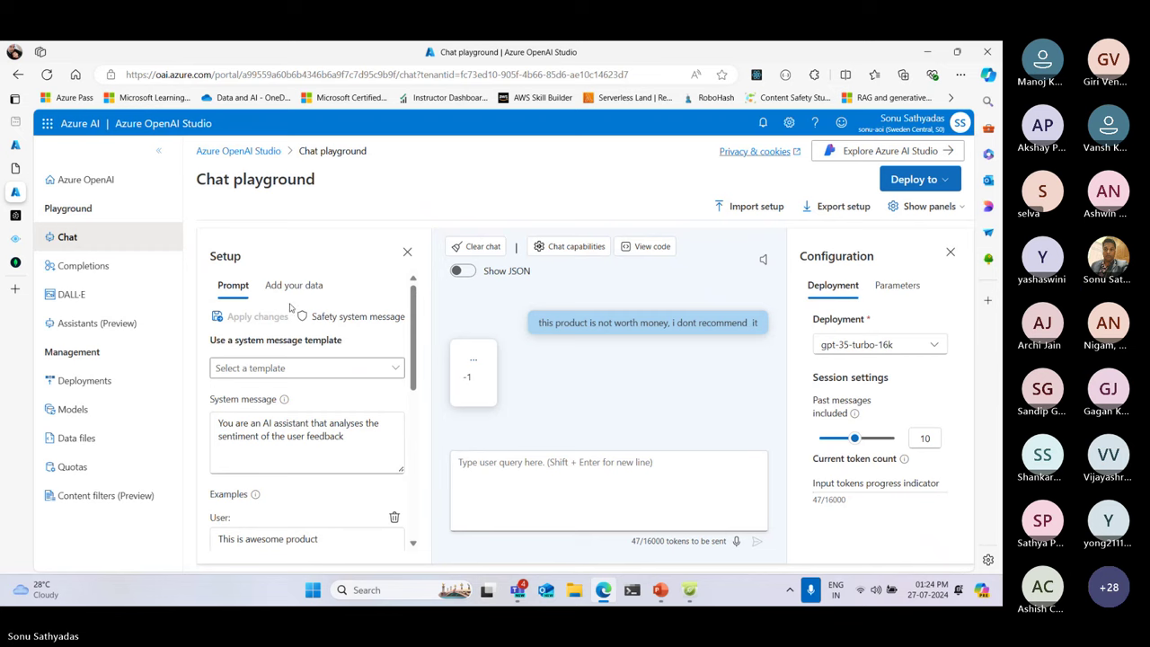
pyautogui.click(274, 371)
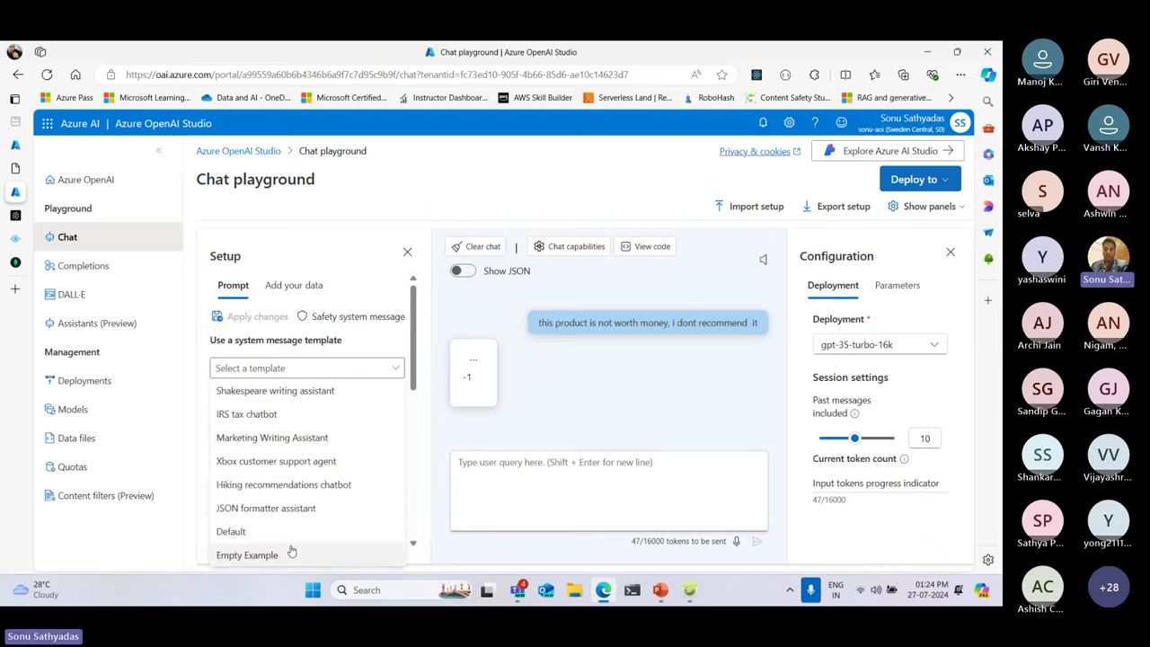
pyautogui.click(231, 531)
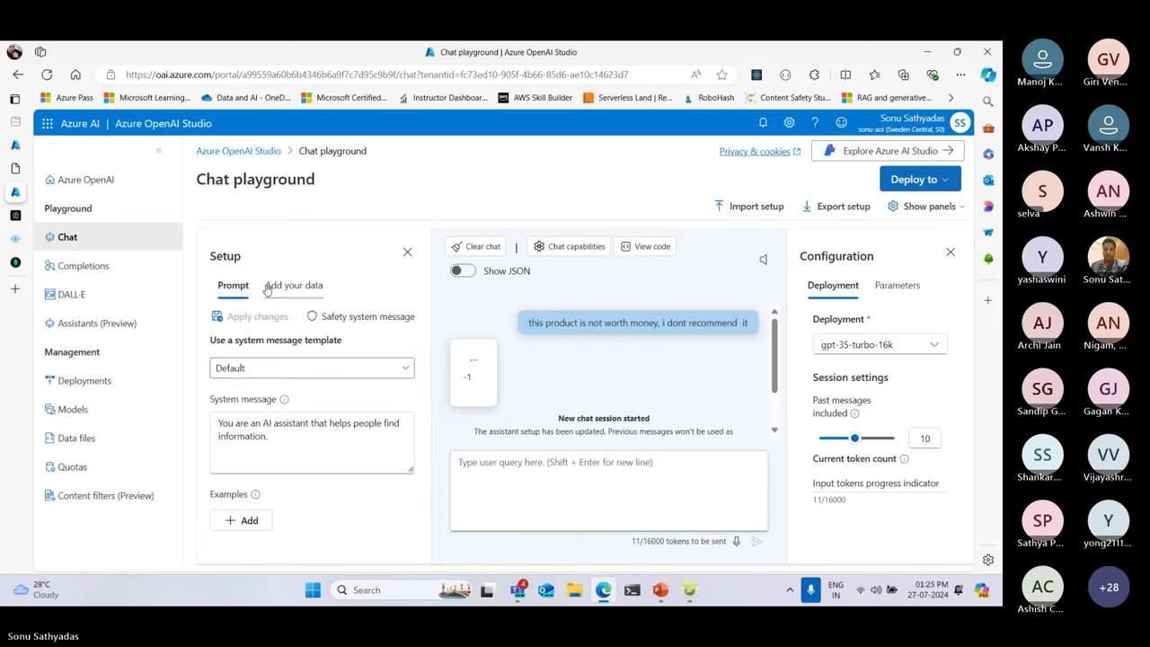
# Reload the chat playground and clear the previous chat, confirming the removal
pyautogui.click(47, 76)
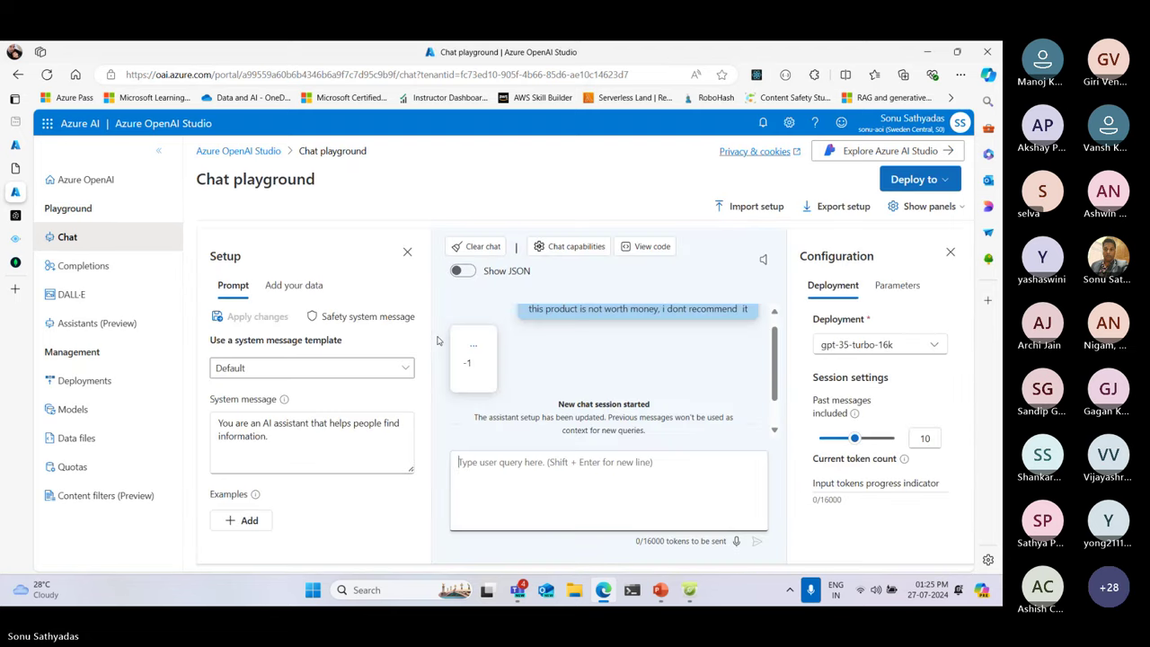
pyautogui.click(477, 248)
pyautogui.click(498, 384)
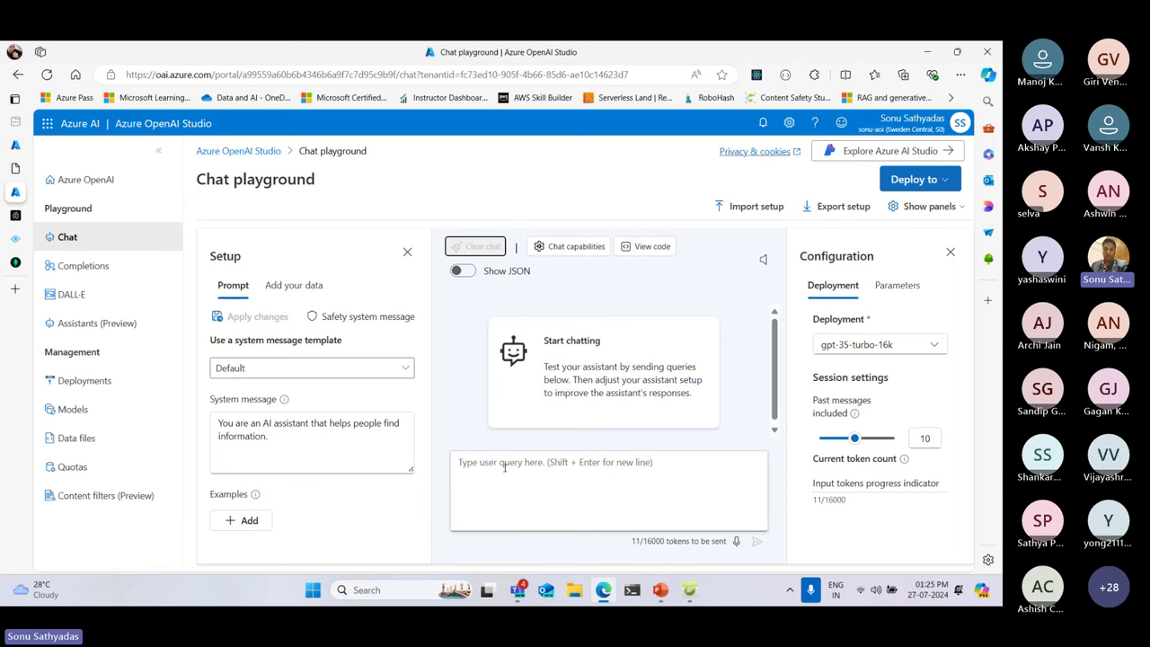
pyautogui.click(504, 465)
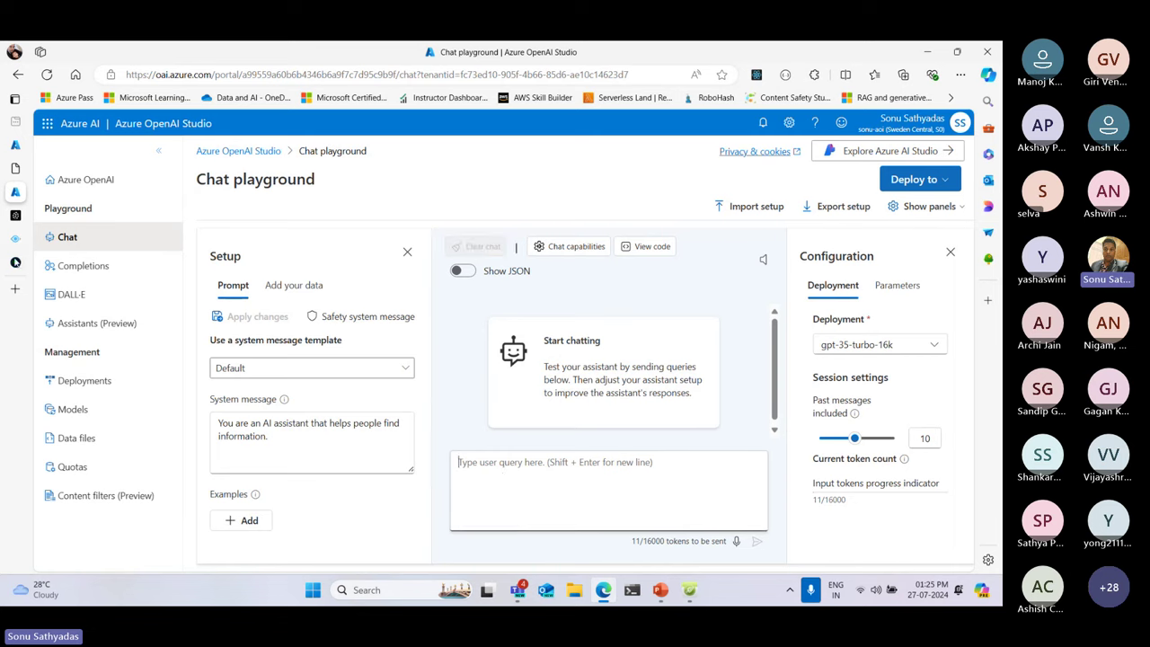
# Return to the user guide and select the heading "Creating recovery media and backups"
pyautogui.moveTo(20, 223)
pyautogui.click(40, 168)
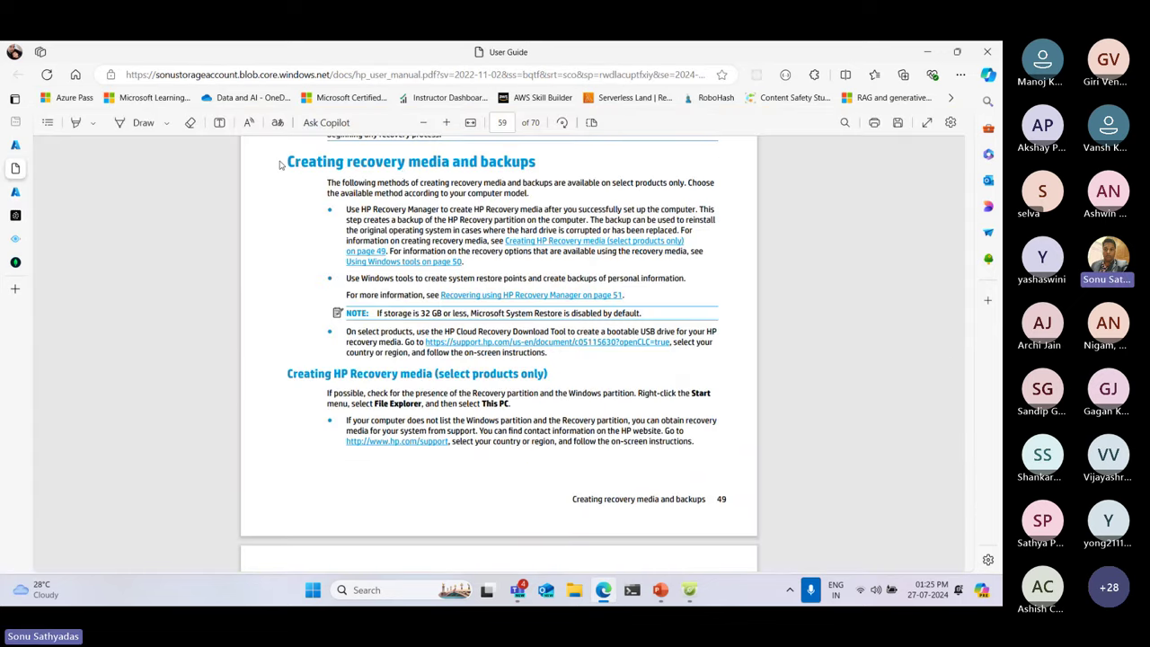
pyautogui.moveTo(287, 161); pyautogui.dragTo(537, 163)
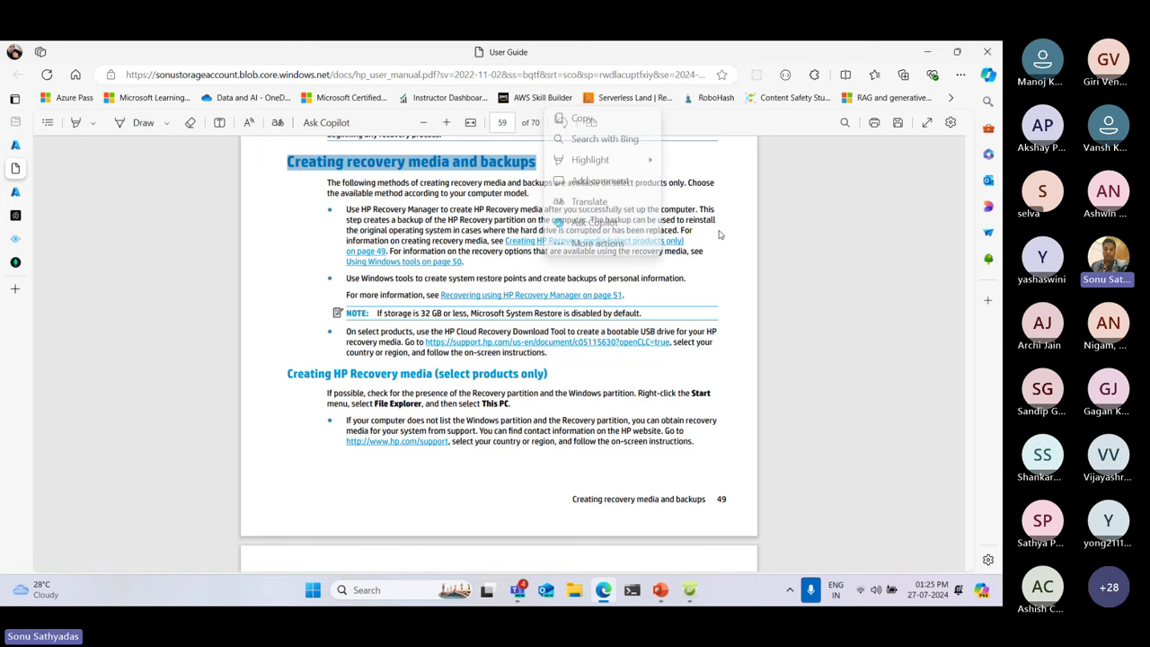
# Switch to the chat playground and ask "How to create recovery media and do the backup in HP laptops?"
pyautogui.moveTo(20, 153)
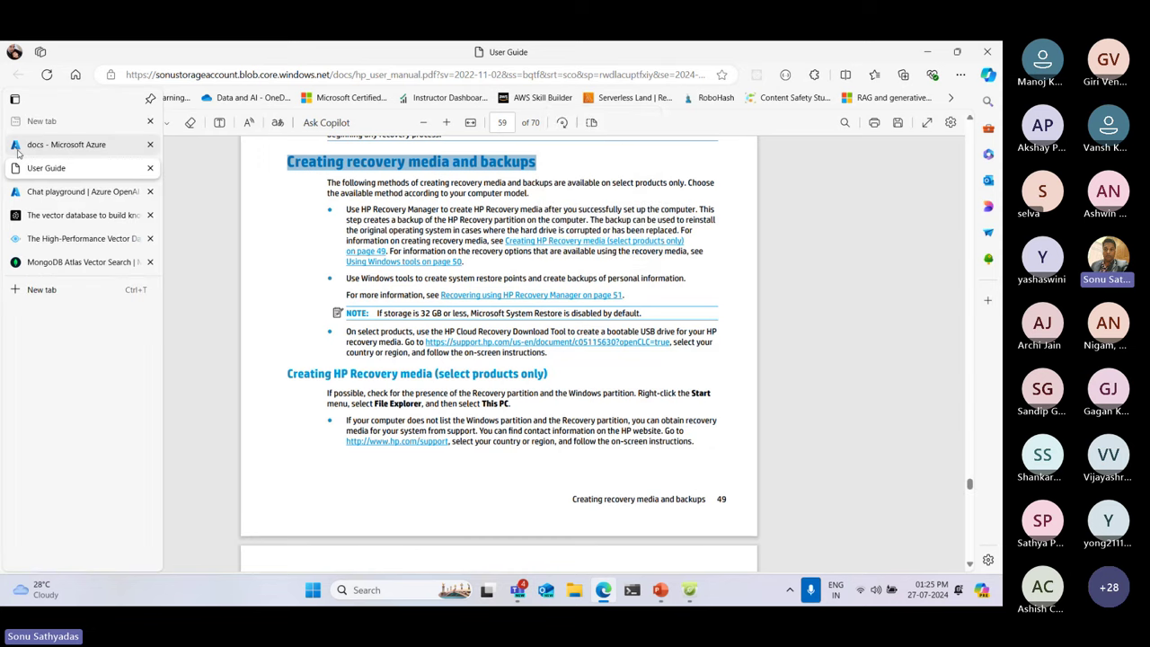
pyautogui.click(34, 191)
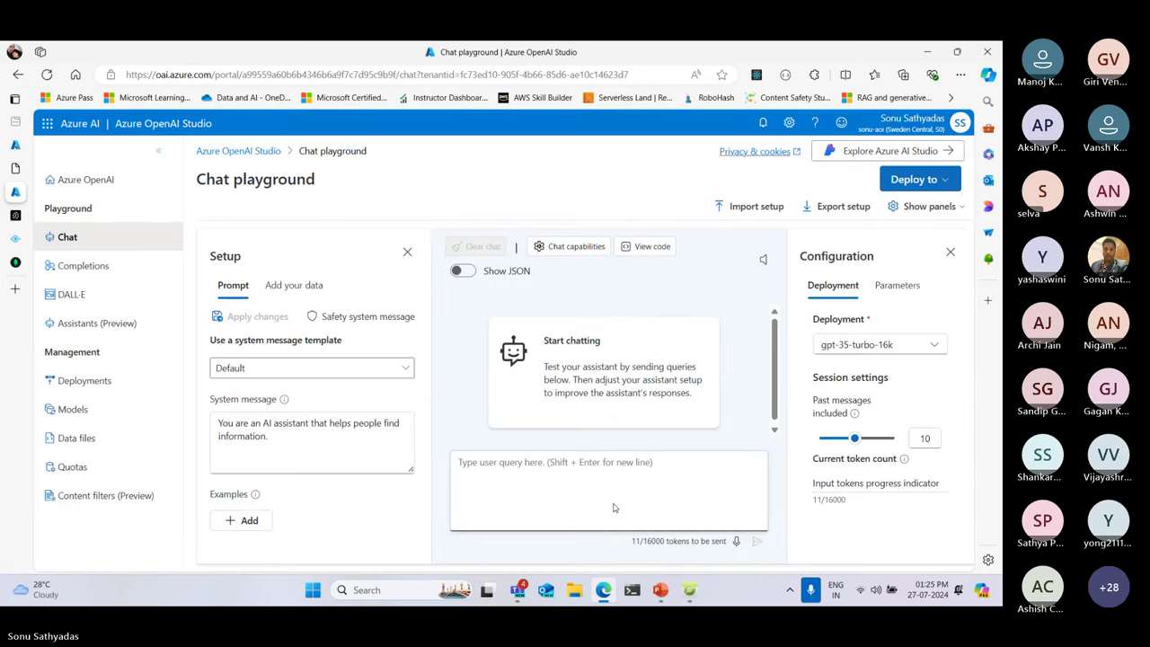
pyautogui.write('How to create a')
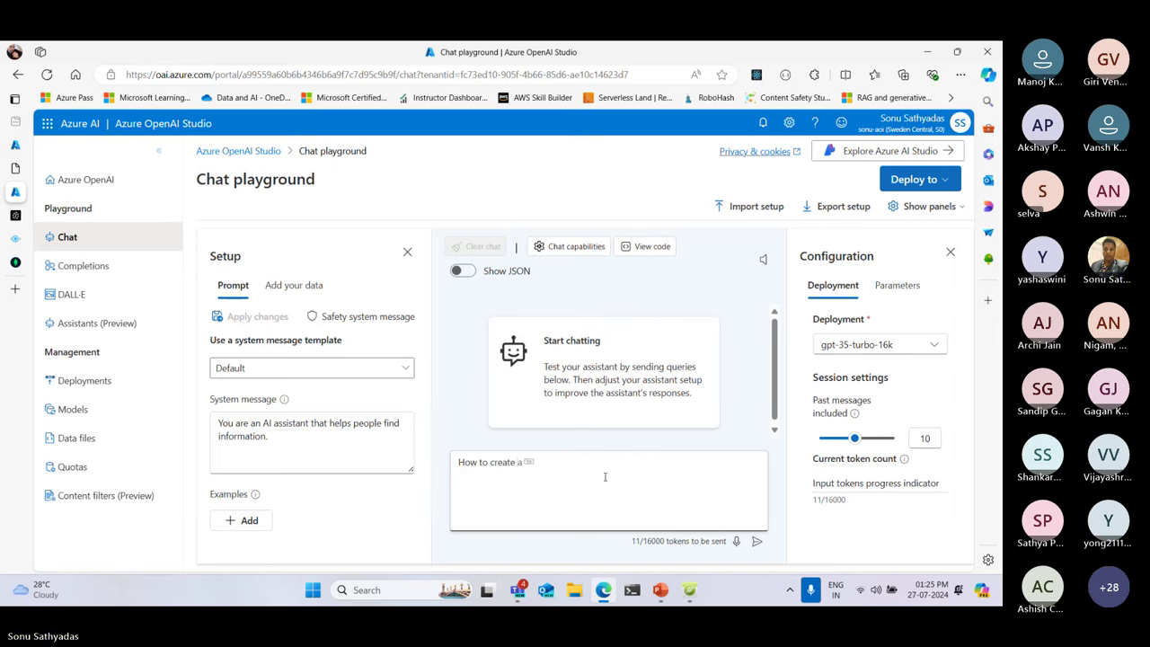
pyautogui.press('BackSpace')
pyautogui.write('rec')
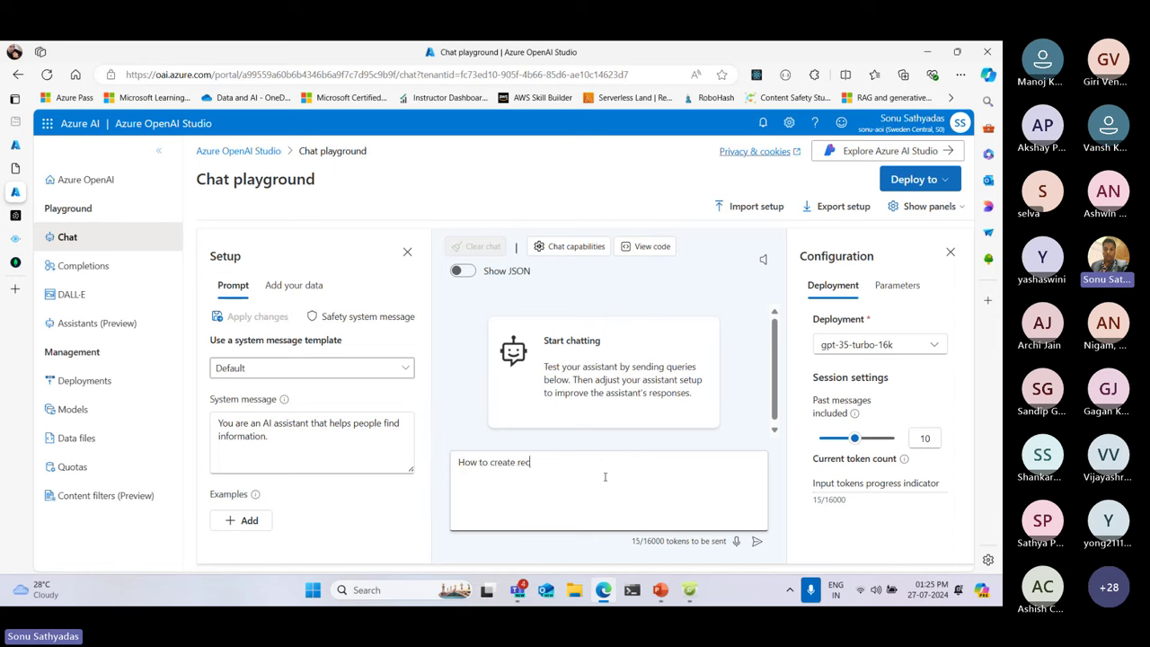
pyautogui.write('overy medua')
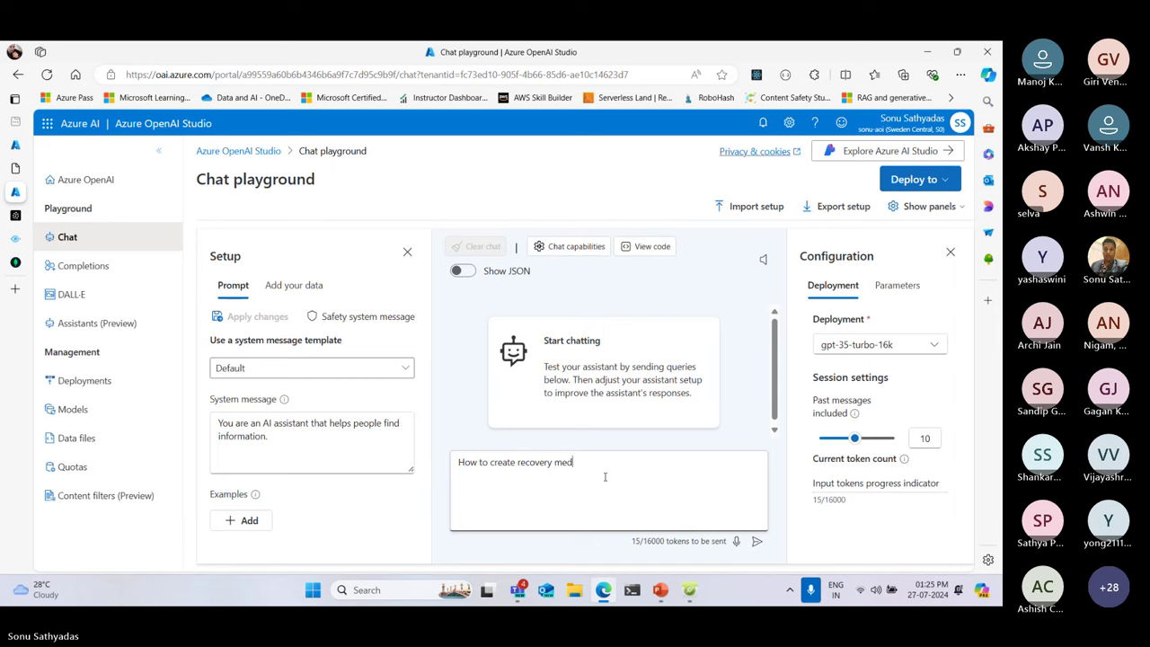
pyautogui.press('BackSpace')
pyautogui.press('BackSpace')
pyautogui.press('BackSpace')
pyautogui.write('ia and do the')
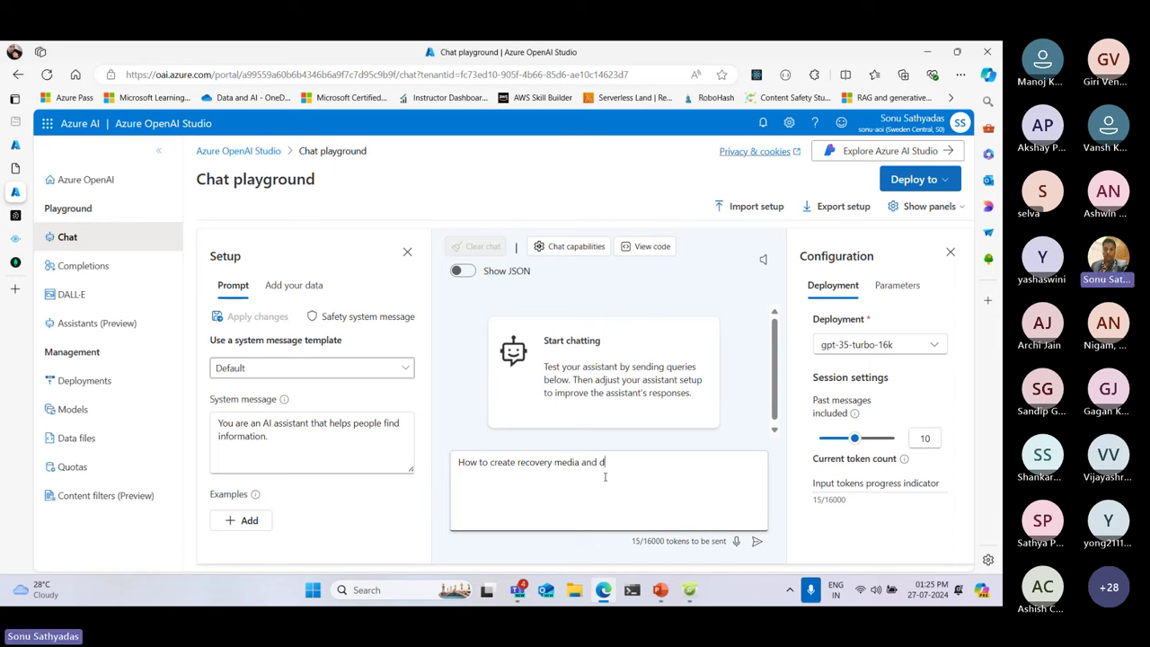
pyautogui.write(' backu')
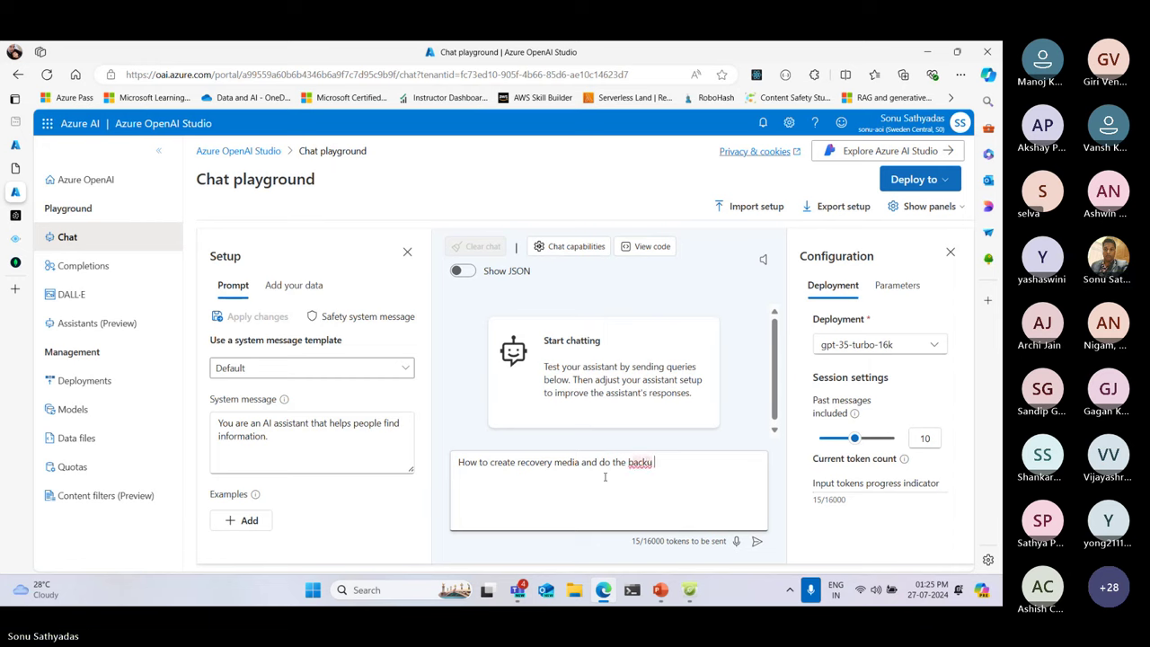
pyautogui.press('BackSpace')
pyautogui.write('p in H')
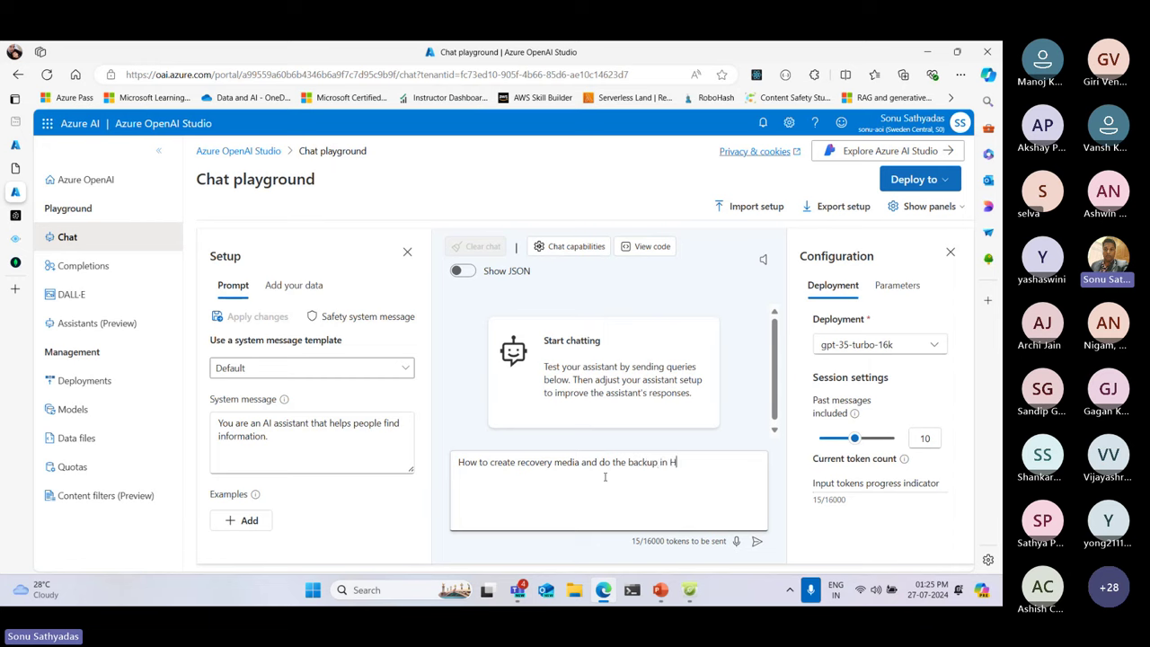
pyautogui.write('P laptops?')
pyautogui.press('Return')
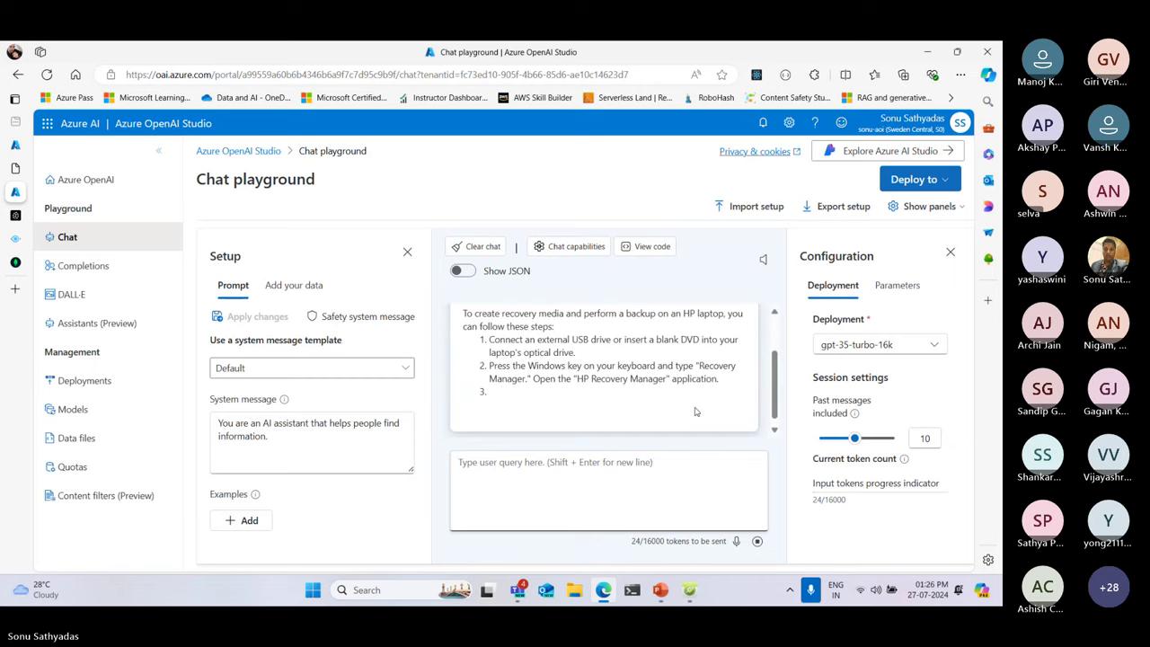
pyautogui.scroll(5, 656, 379)
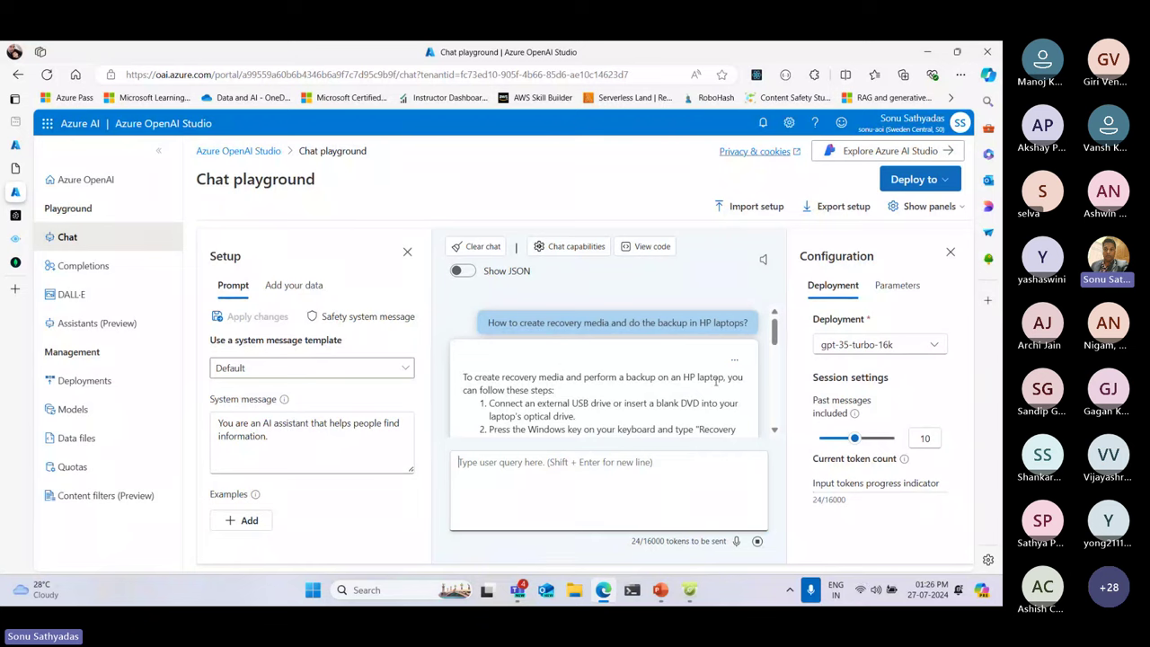
pyautogui.scroll(-1, 547, 406)
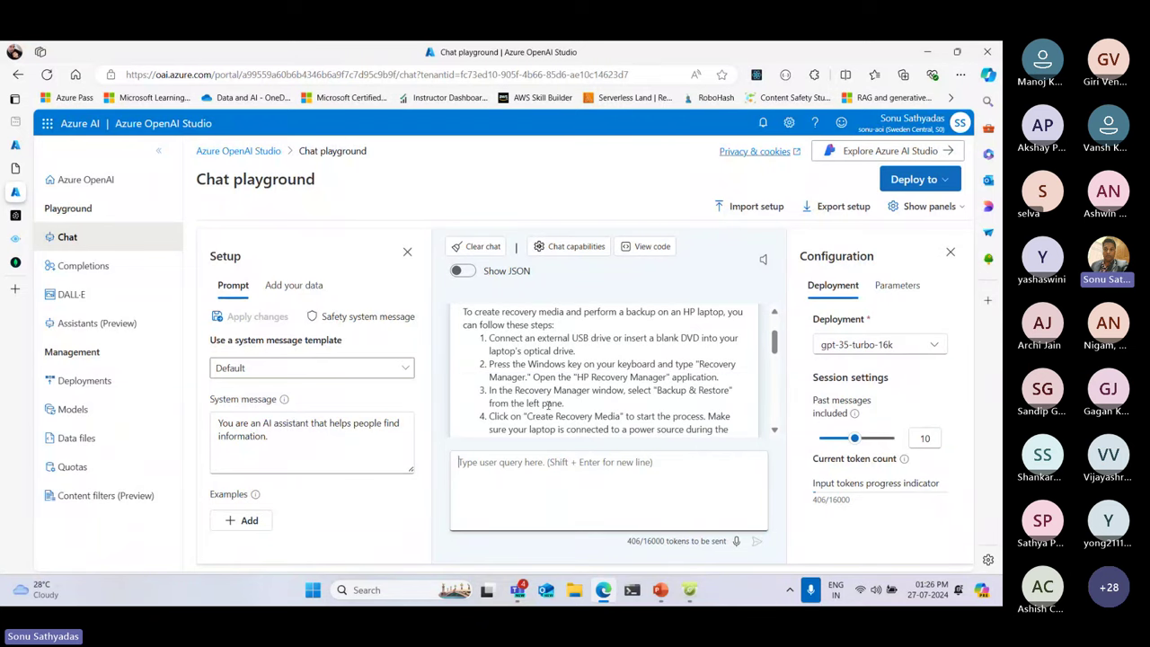
pyautogui.scroll(-10, 555, 415)
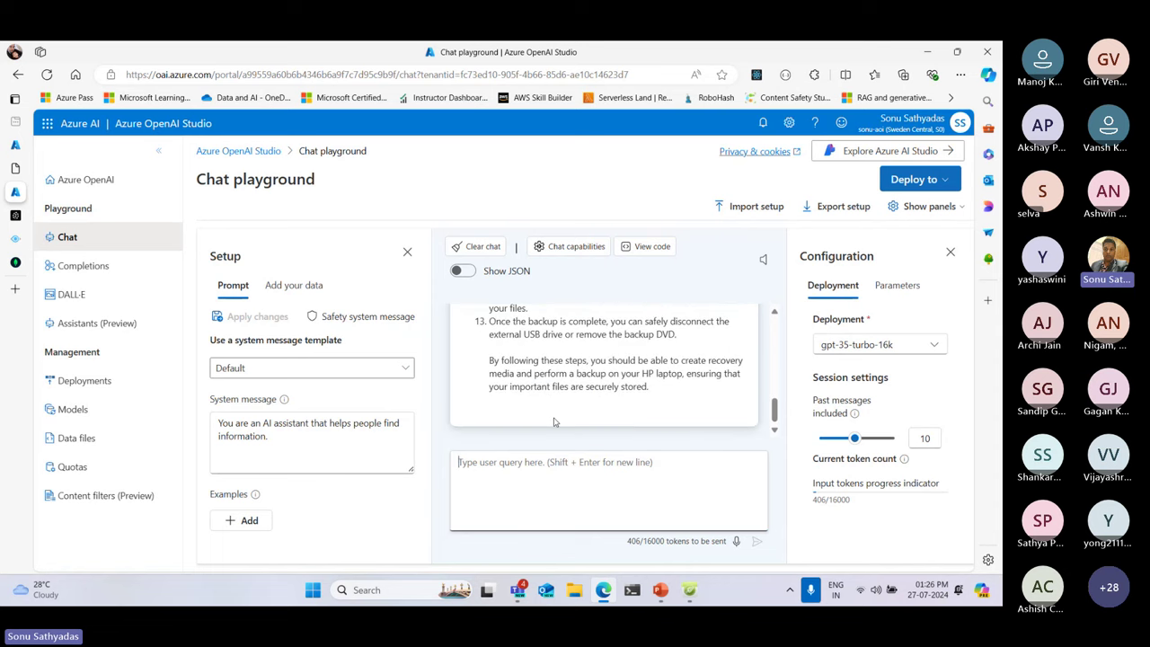
pyautogui.scroll(15, 555, 418)
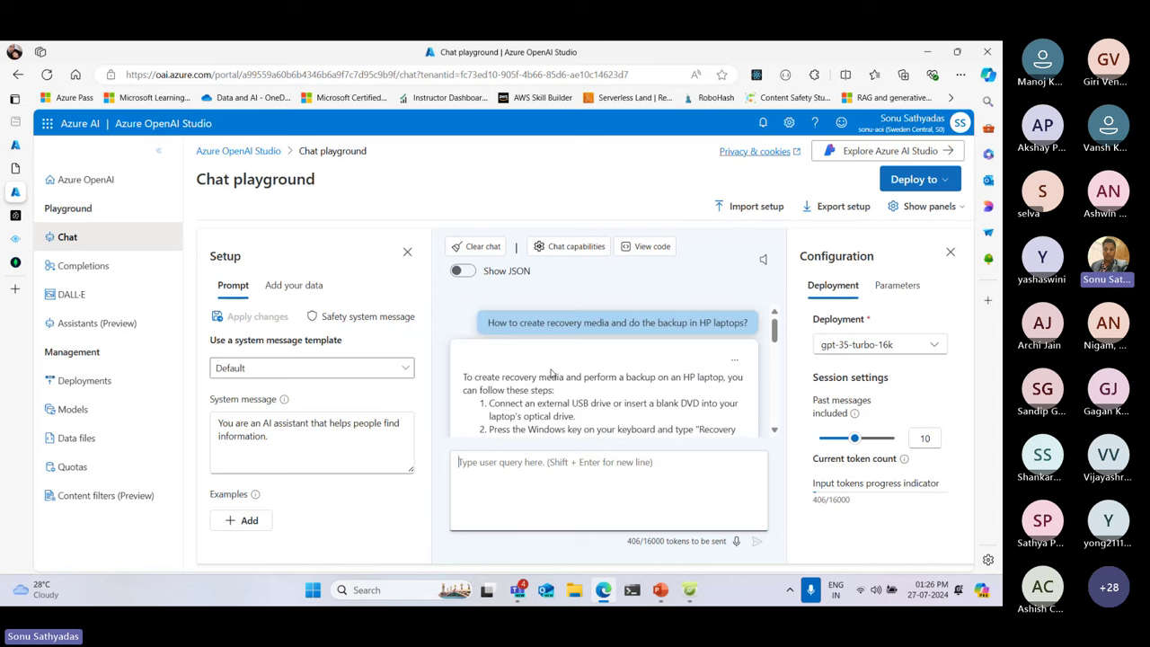
pyautogui.click(549, 464)
# Return to the user guide and save it to the Desktop as the PDF file hp_user_manual
pyautogui.click(23, 173)
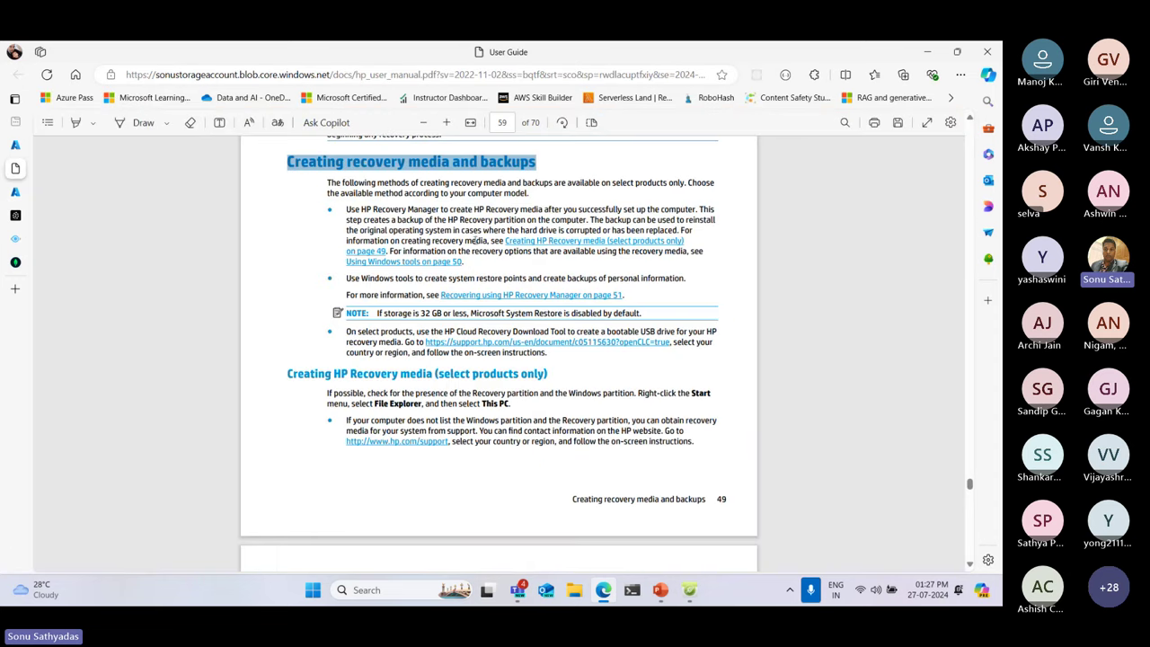
pyautogui.scroll(2, 475, 241)
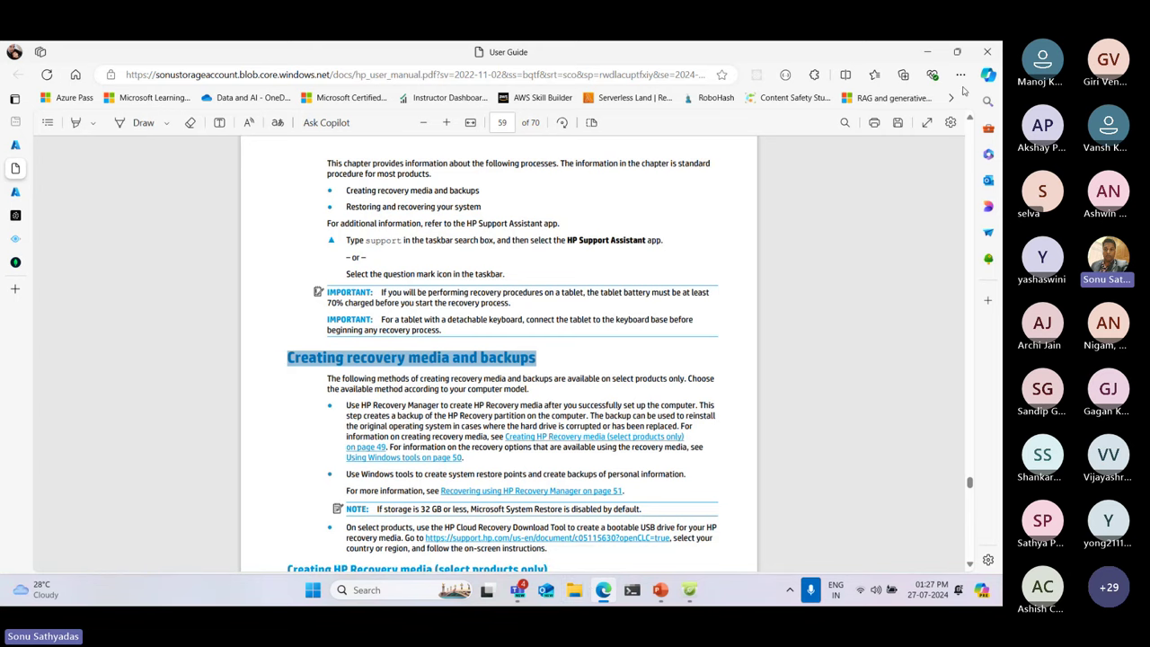
pyautogui.click(898, 124)
pyautogui.click(135, 323)
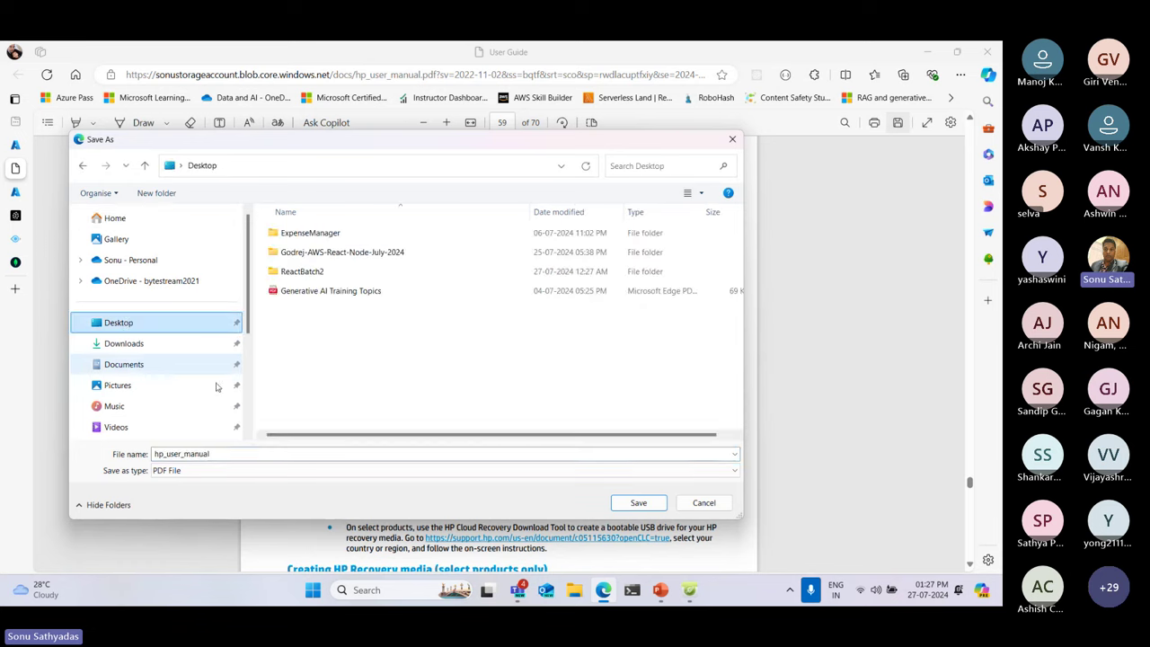
pyautogui.click(633, 503)
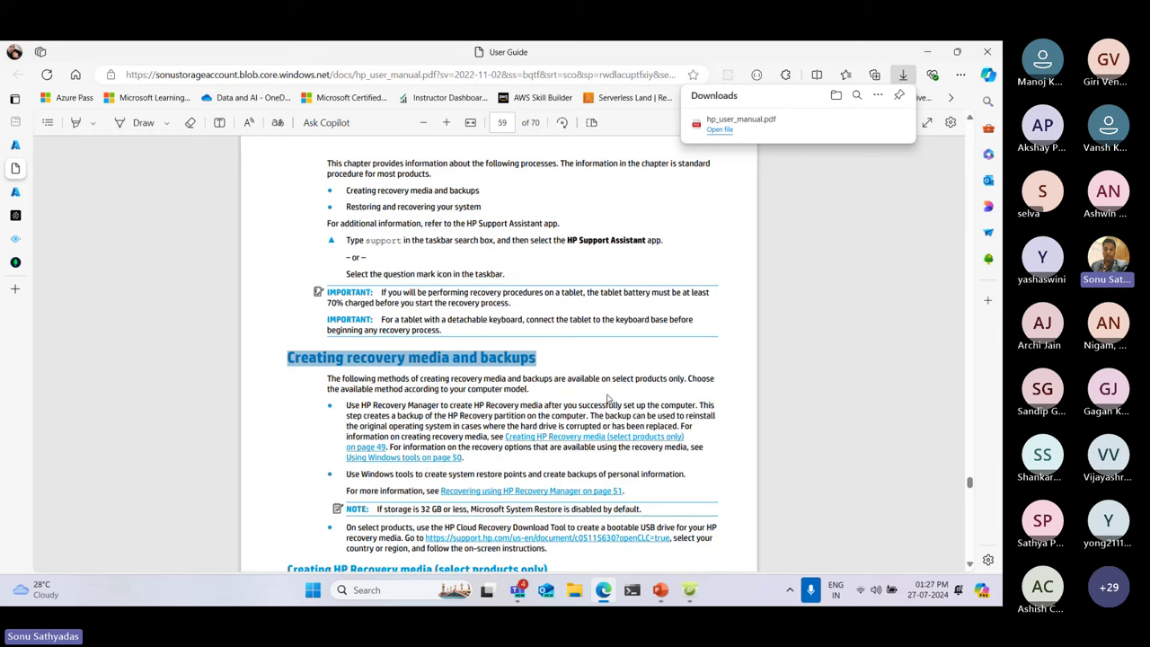
# Compare the guide's section on recovery media and backups with the reply in the chat playground
pyautogui.scroll(-3, 608, 400)
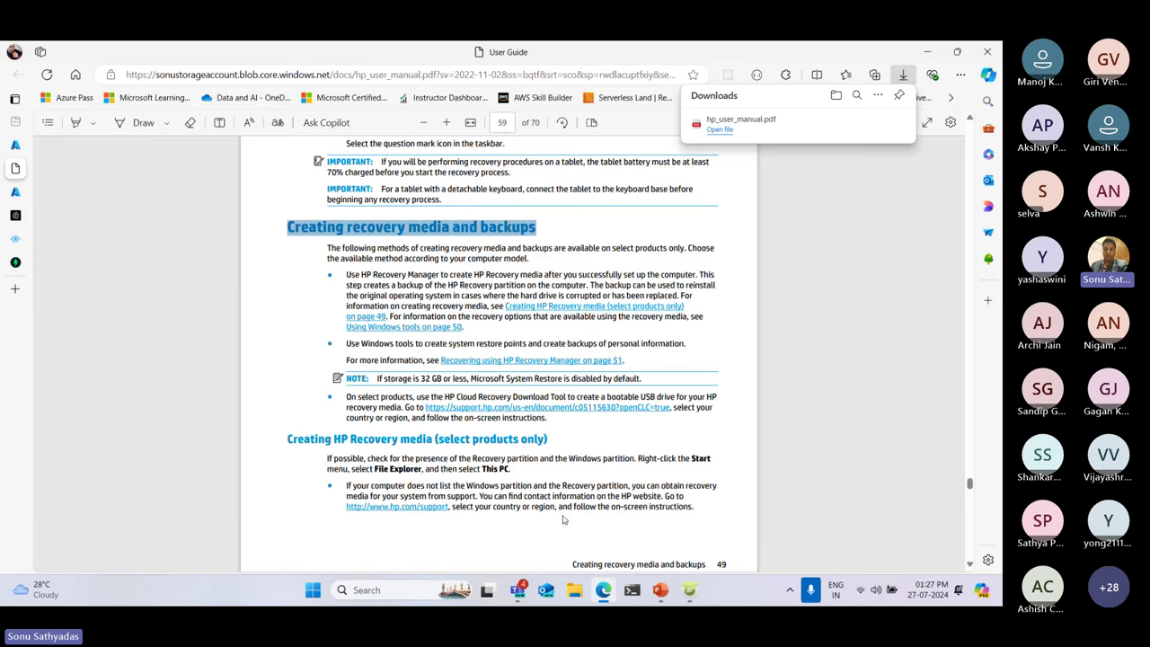
pyautogui.click(15, 191)
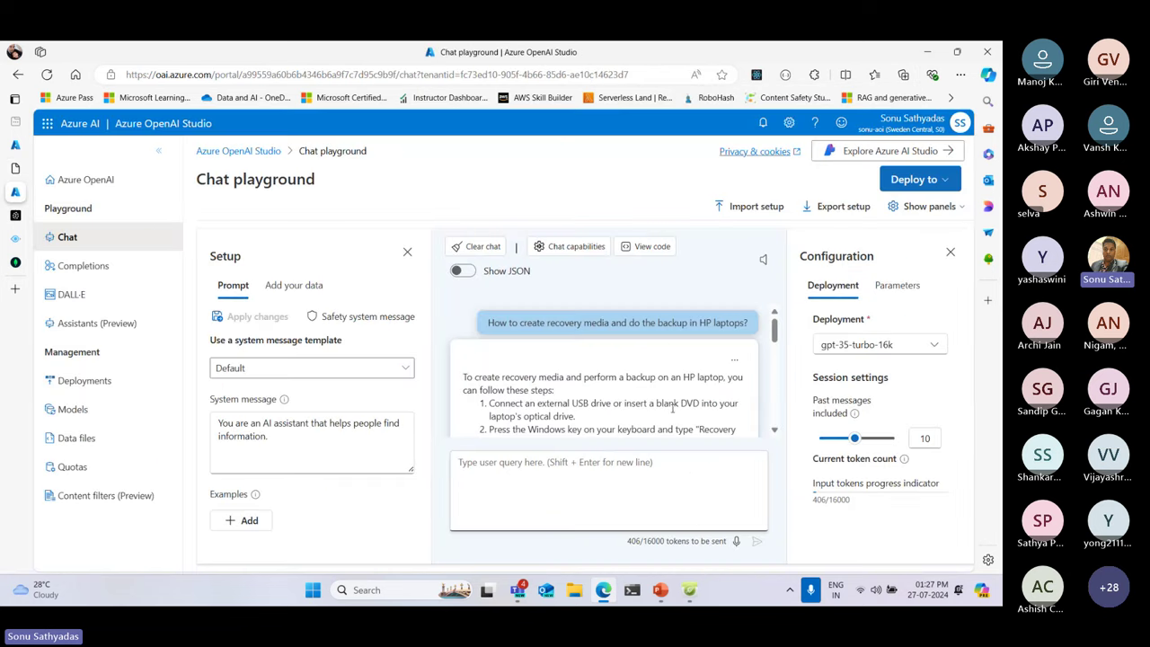
pyautogui.scroll(-1, 667, 400)
pyautogui.scroll(-10, 666, 400)
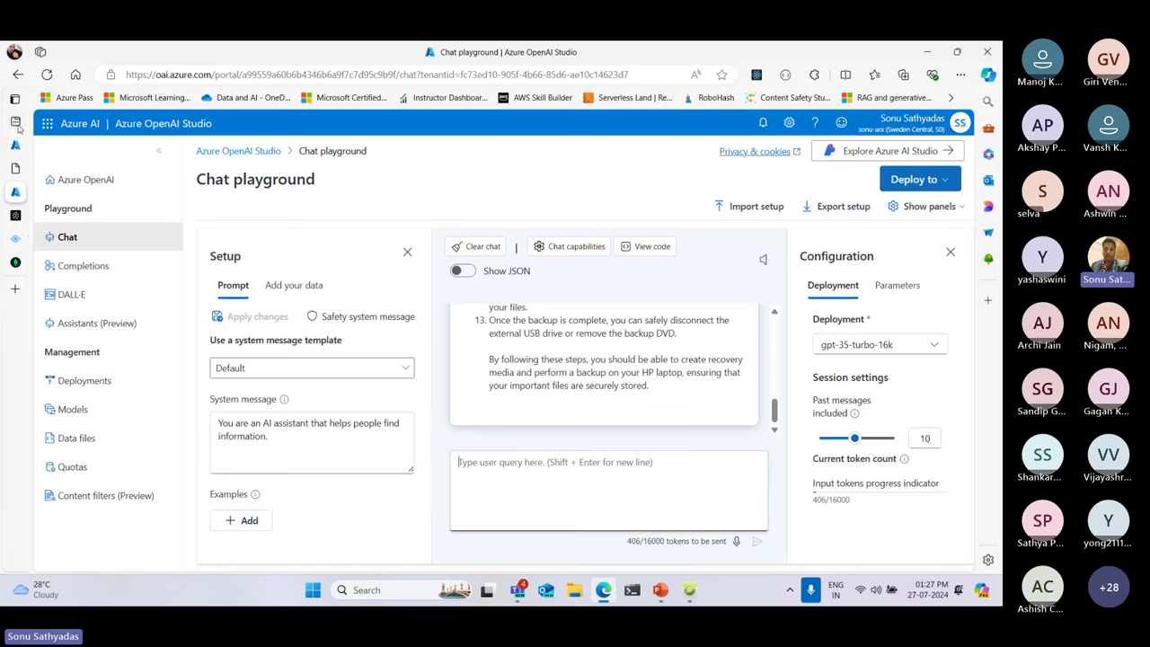
# In the Azure storage account, create a container named rag-docs with Container-level anonymous read access and open it
pyautogui.moveTo(18, 128)
pyautogui.click(54, 144)
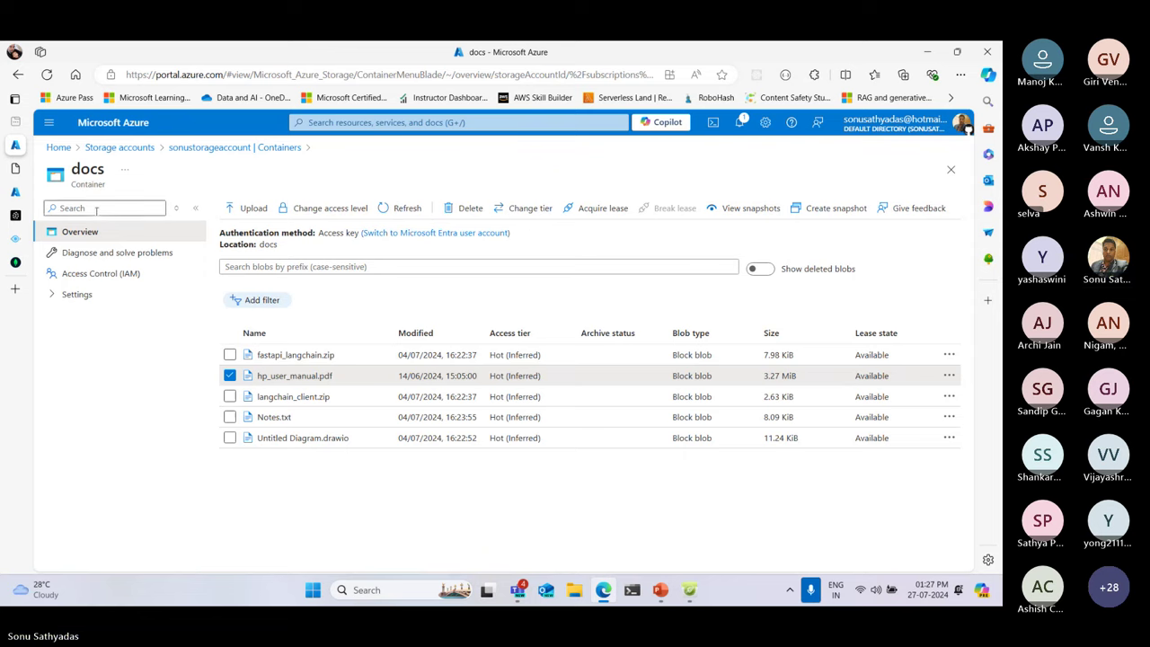
pyautogui.click(231, 148)
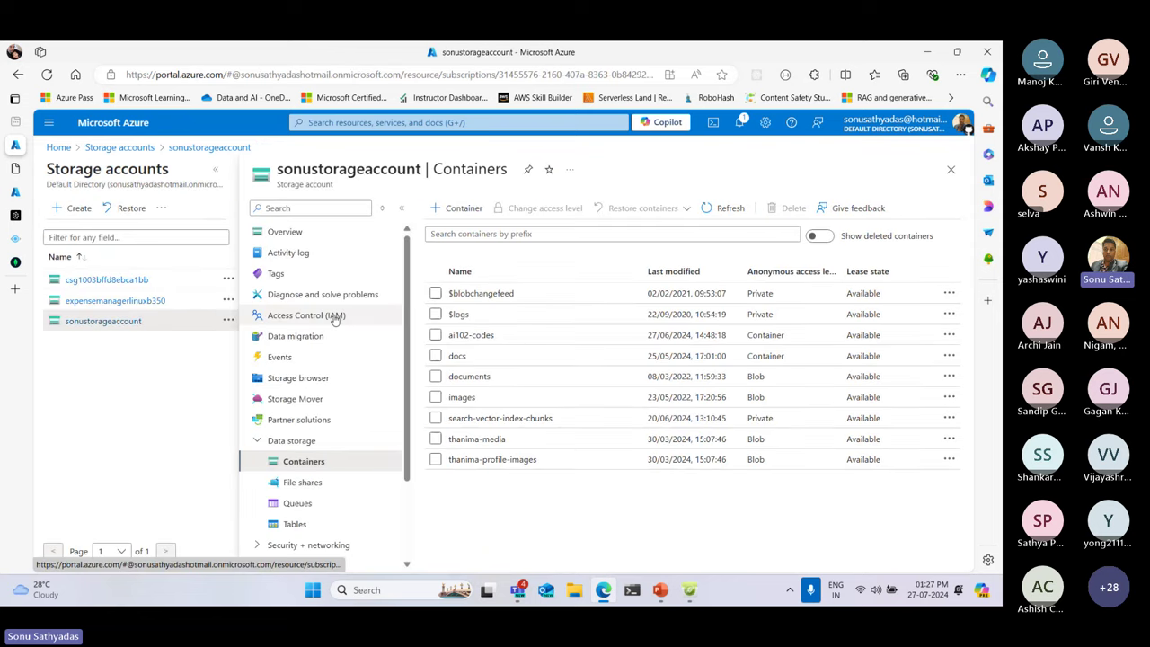
pyautogui.click(455, 208)
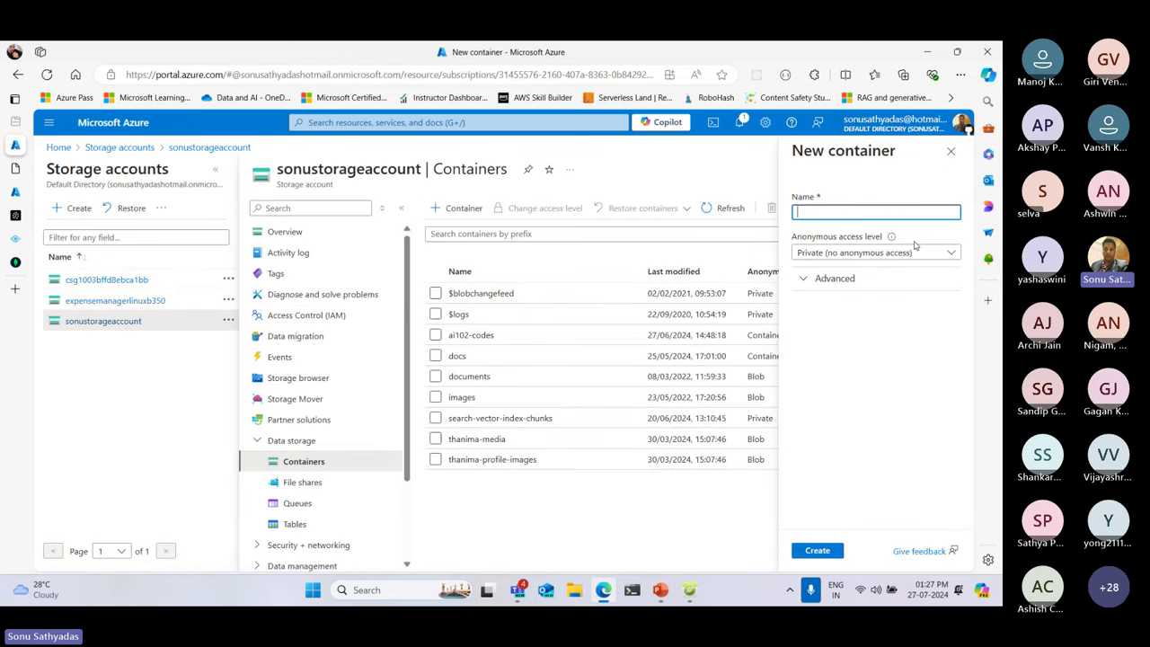
pyautogui.write('rag-')
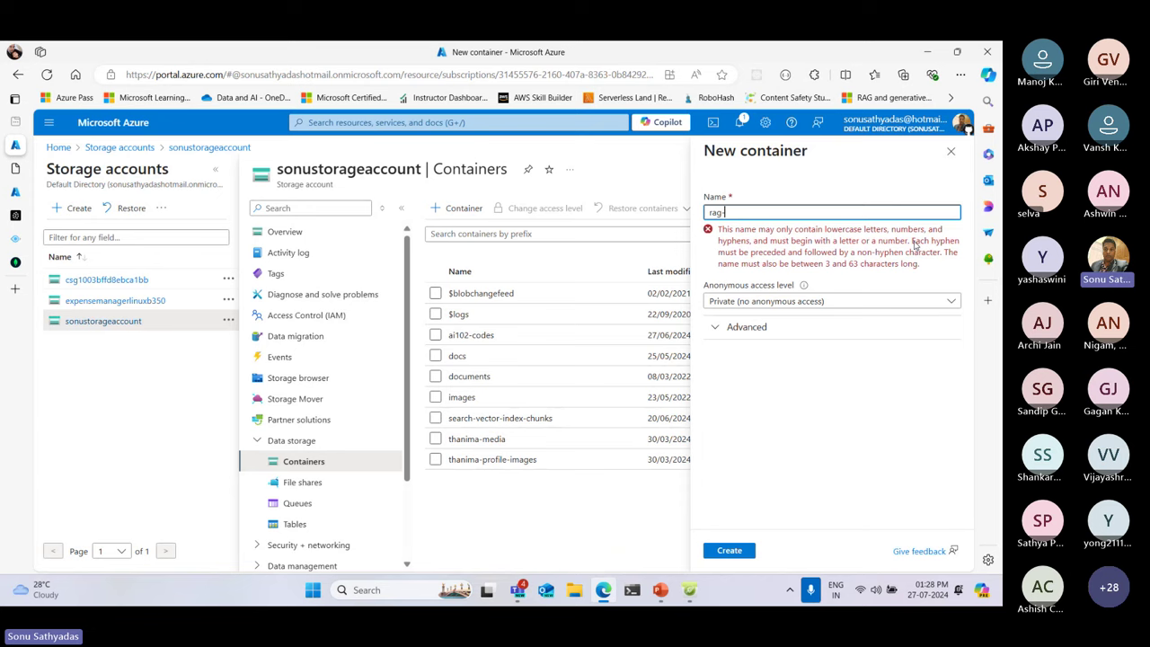
pyautogui.write('docs')
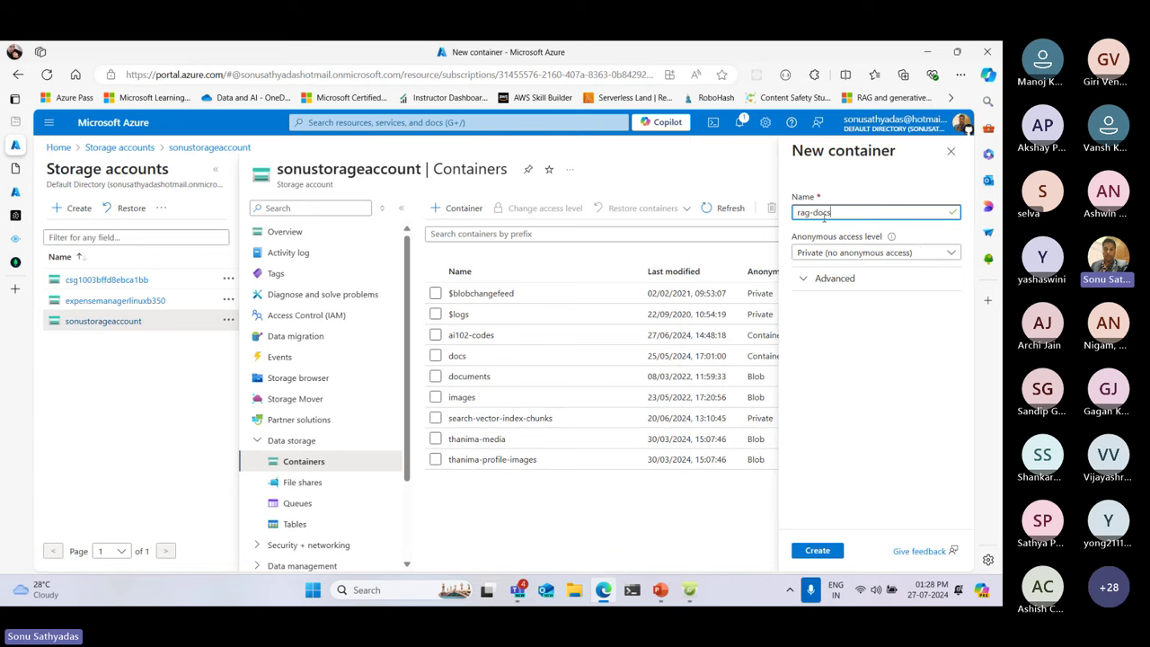
pyautogui.click(827, 256)
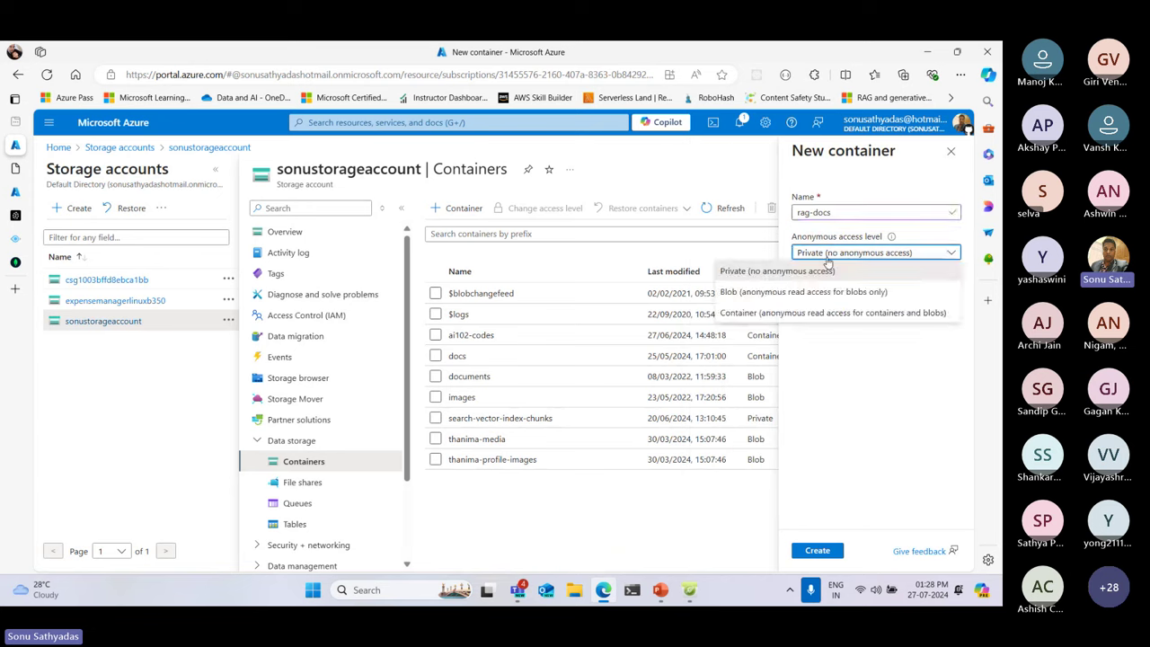
pyautogui.click(804, 311)
pyautogui.click(728, 550)
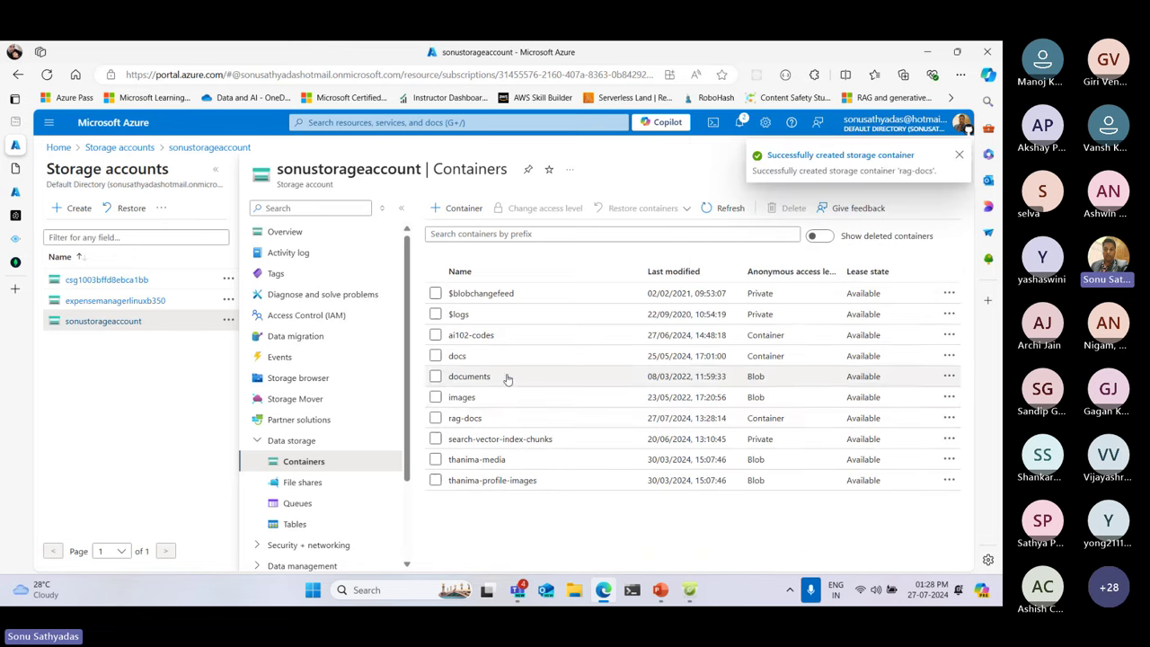
pyautogui.click(467, 418)
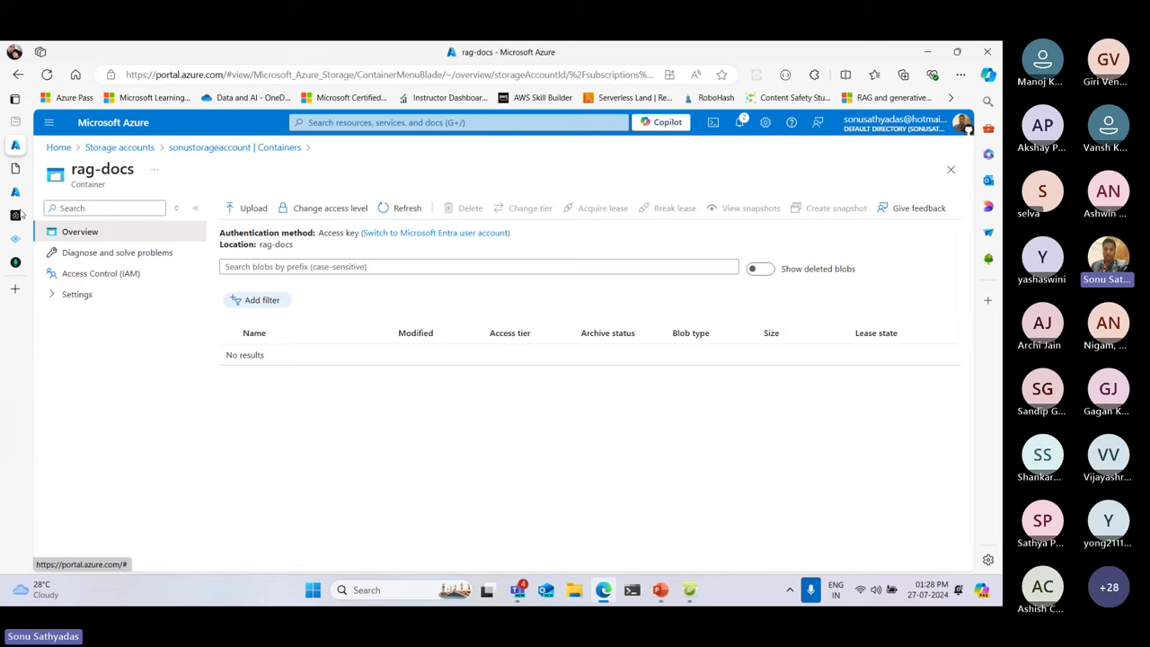
# Switch back to the chat playground and clear the current chat history
pyautogui.moveTo(20, 212)
pyautogui.click(72, 193)
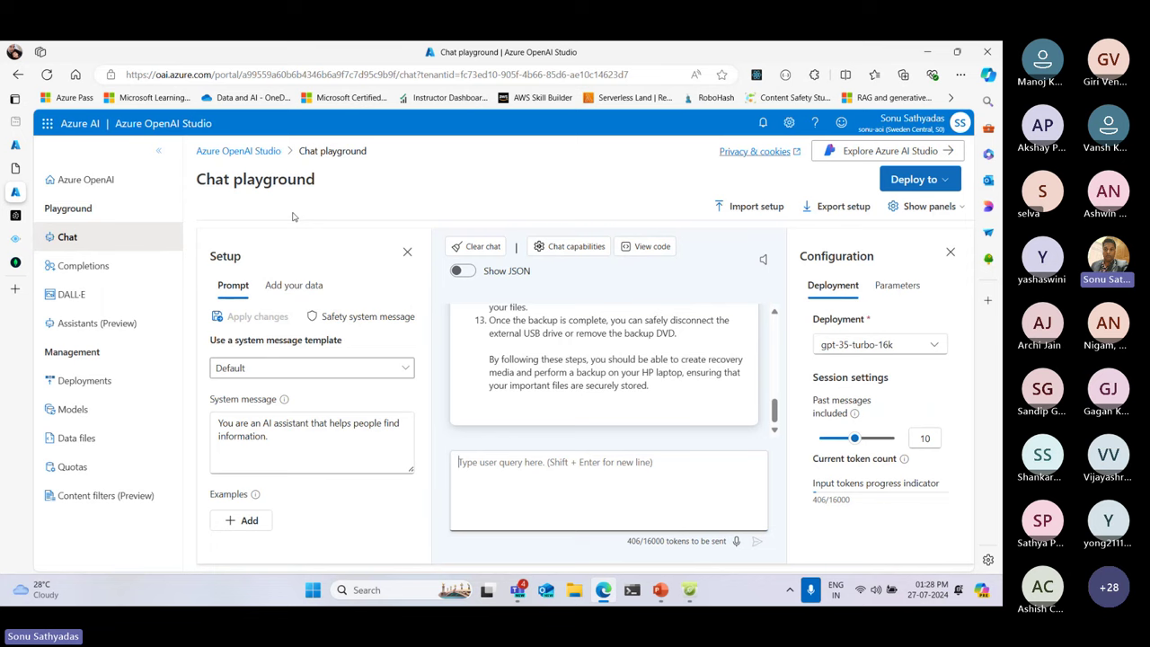
pyautogui.click(477, 247)
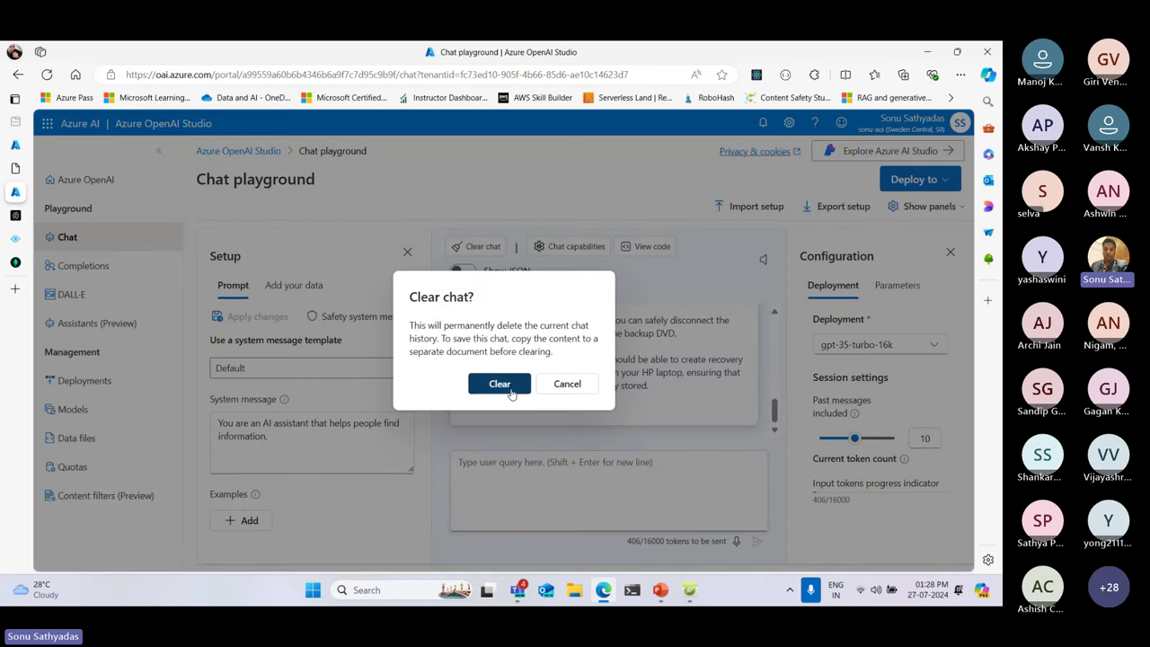
pyautogui.click(499, 383)
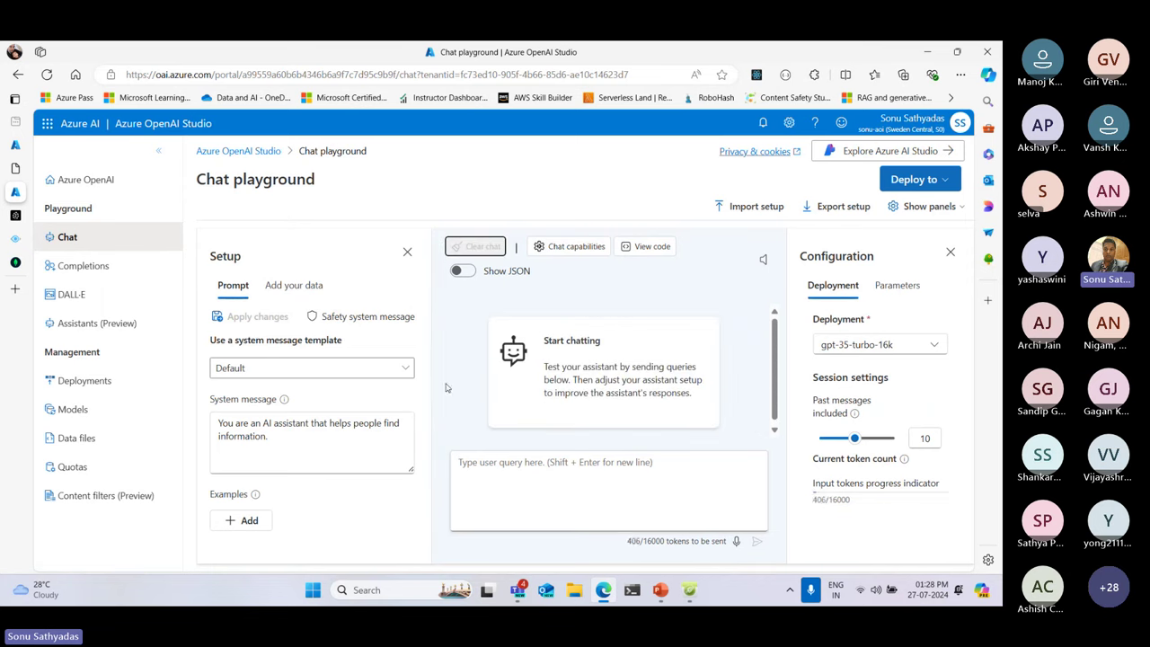
# Start adding your own data to the chat playground with Upload files (preview) as the data source
pyautogui.click(286, 288)
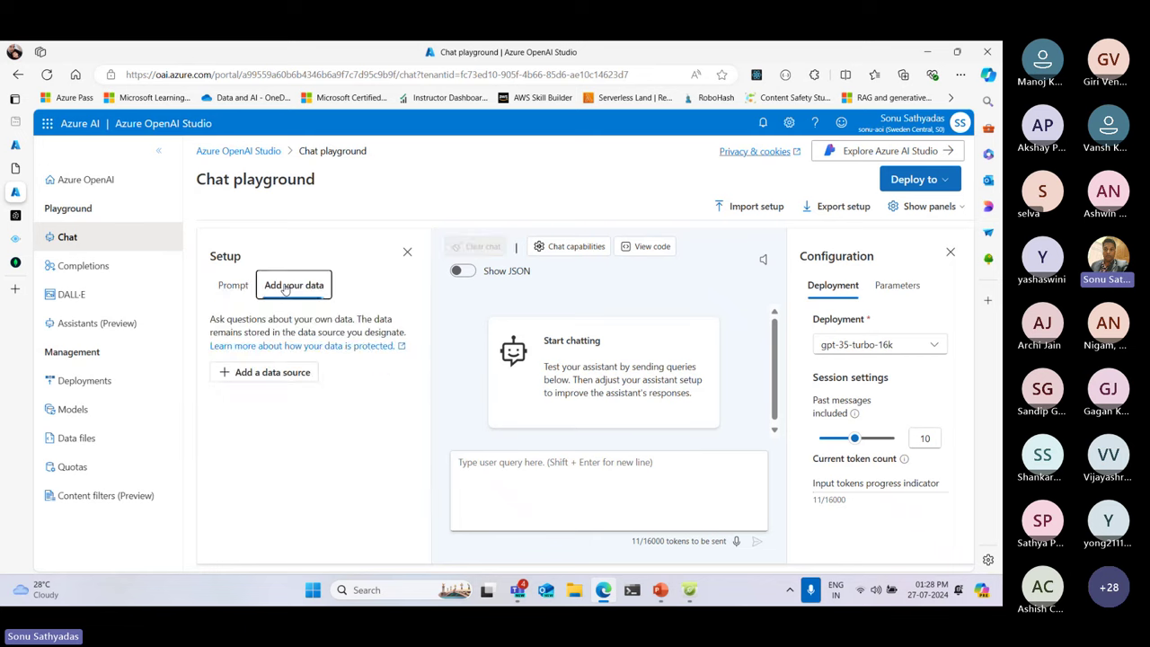
pyautogui.click(296, 381)
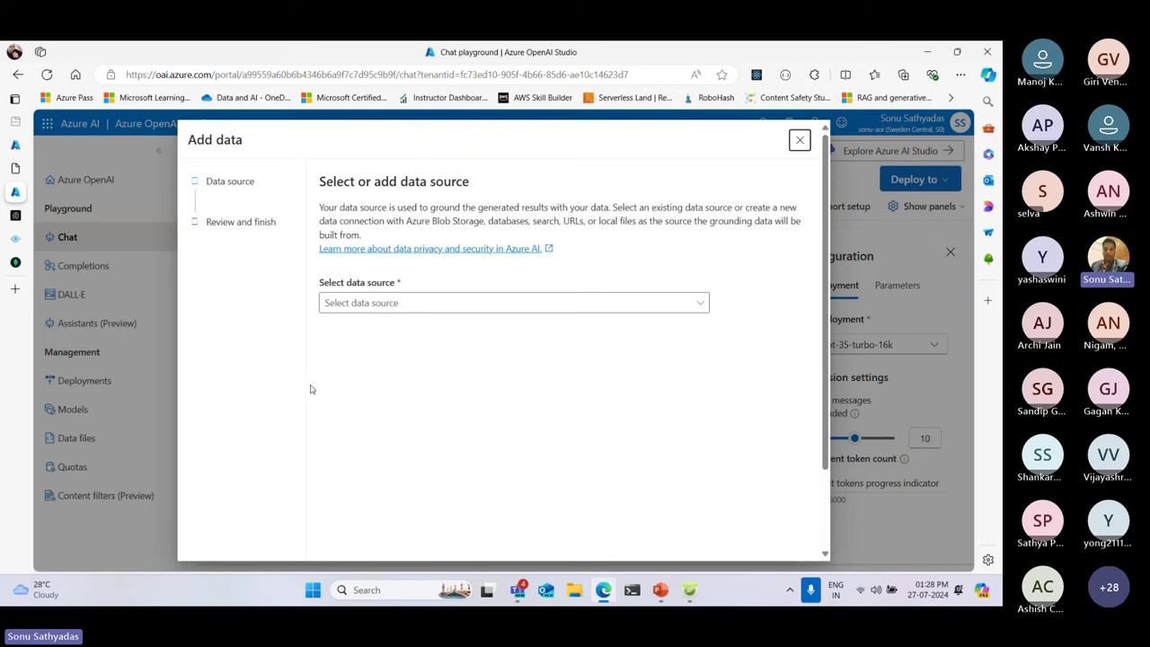
pyautogui.click(474, 305)
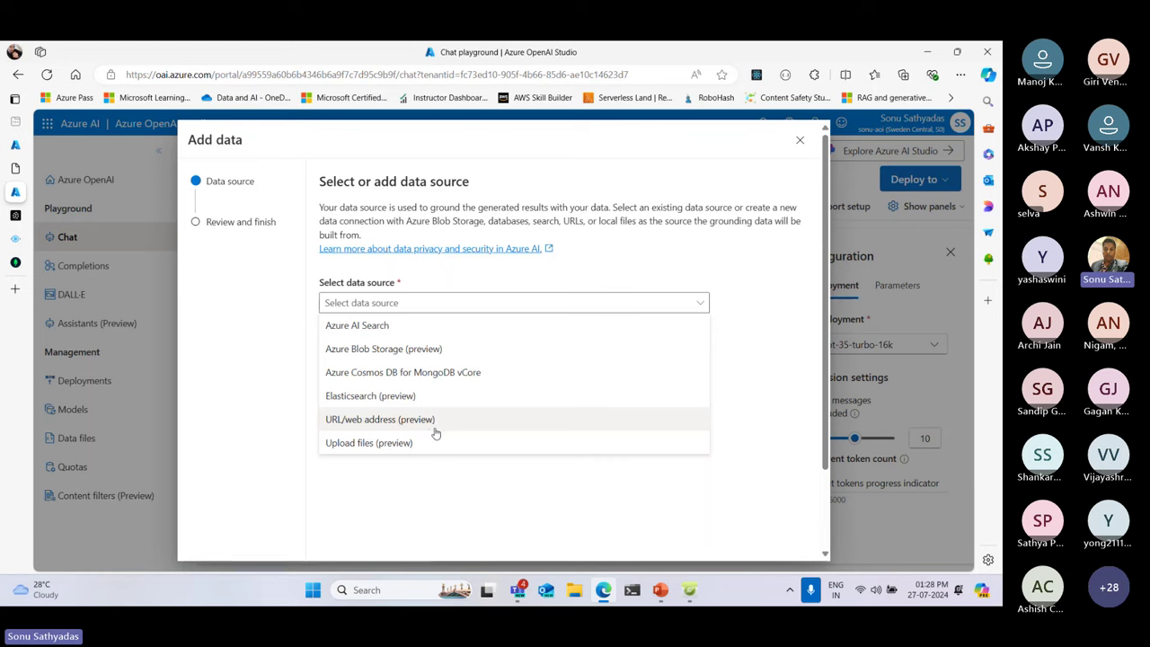
pyautogui.click(375, 450)
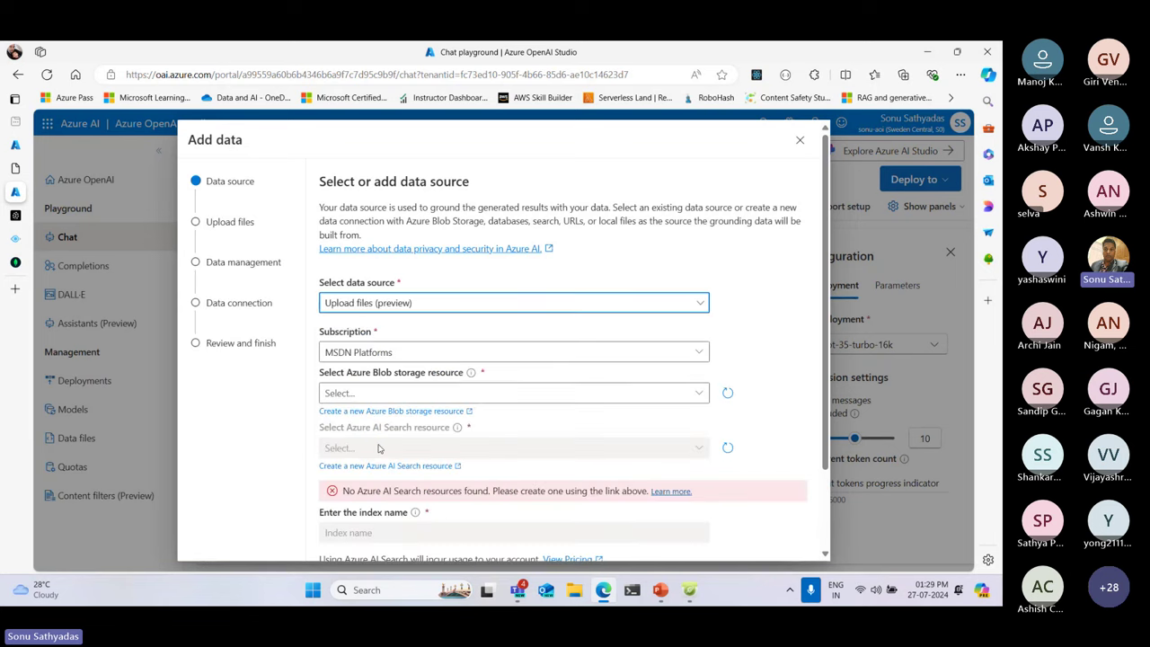
# Choose sonustorageaccount as the Azure Blob storage resource for the uploaded files
pyautogui.scroll(-2, 650, 297)
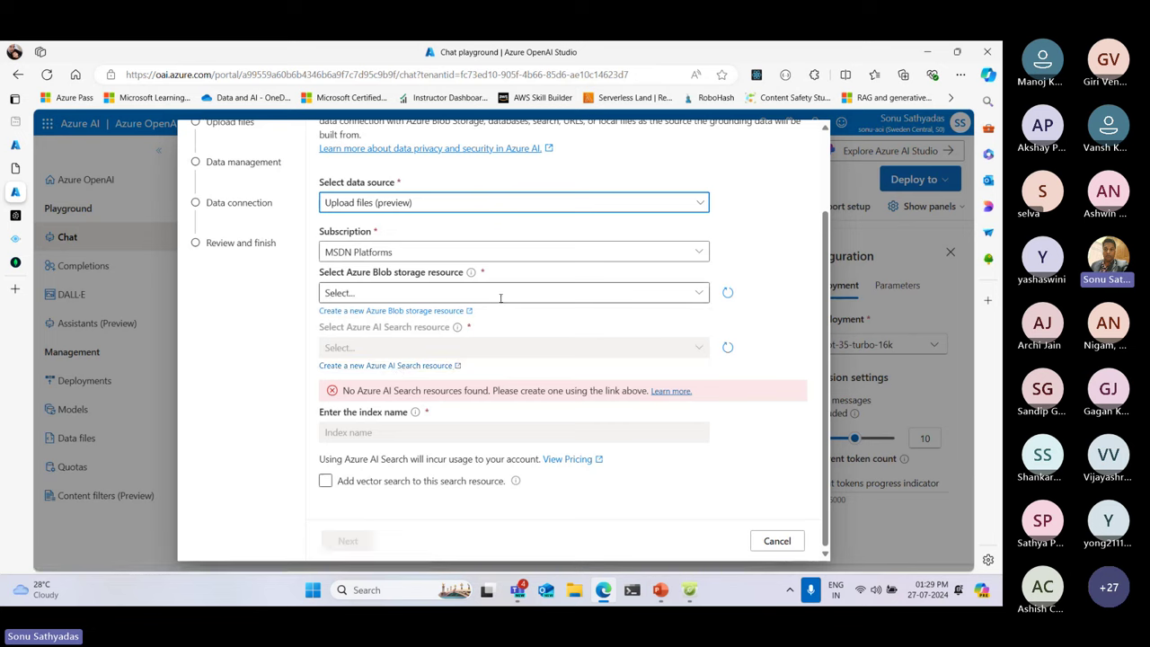
pyautogui.click(700, 297)
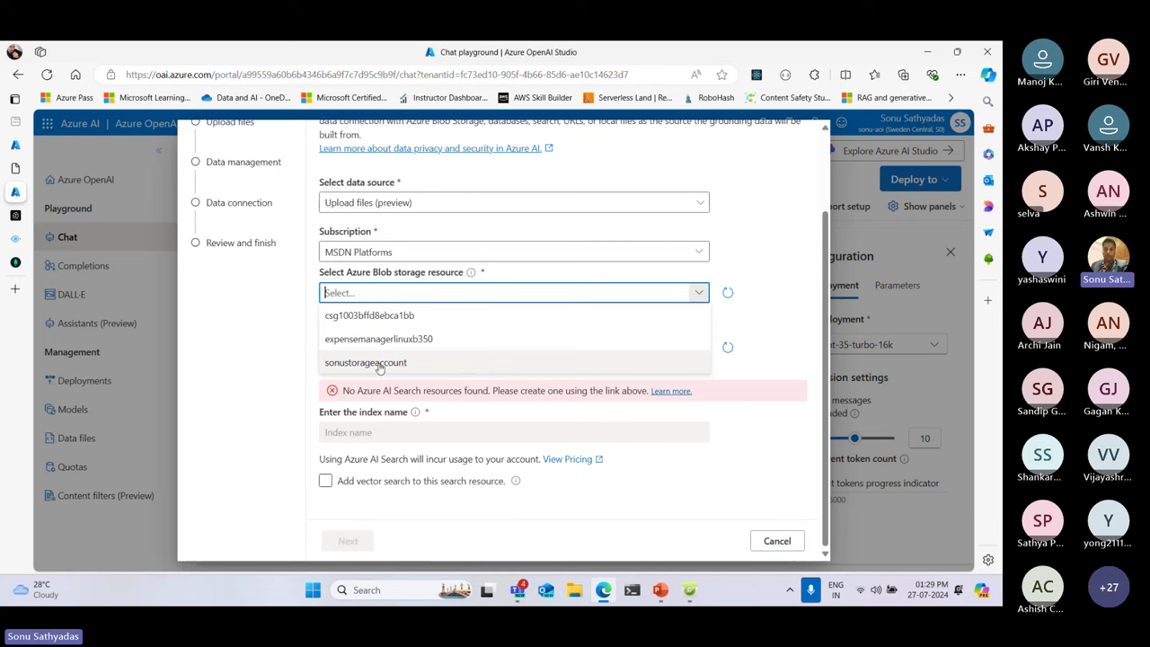
pyautogui.click(377, 364)
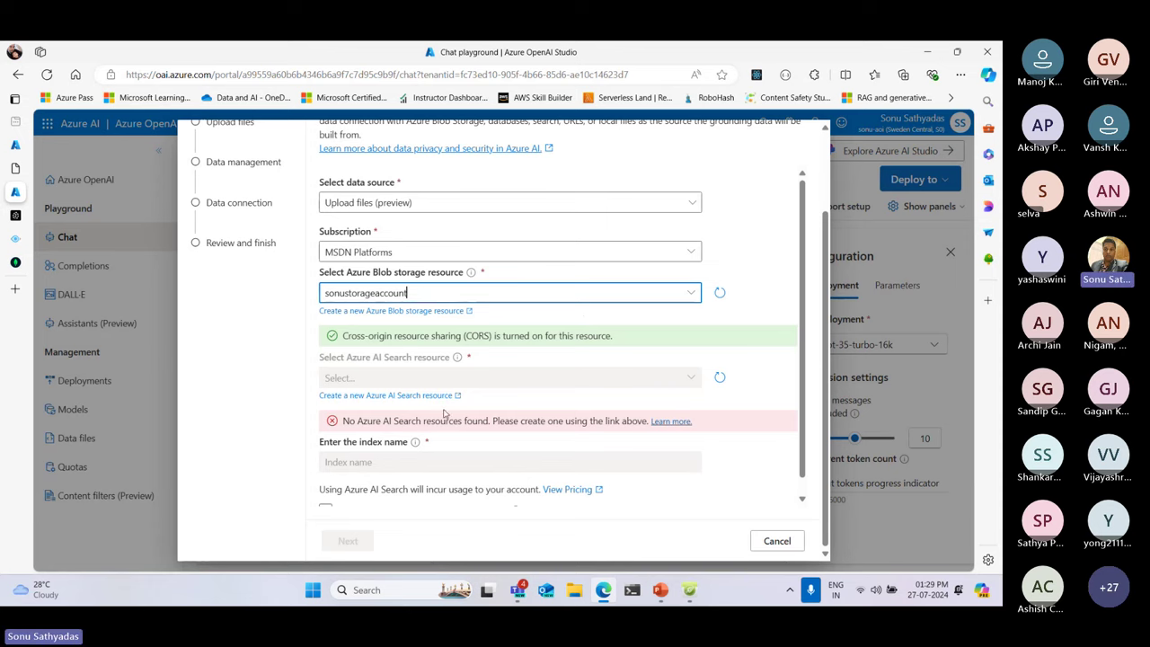
# Start creating a new Azure AI Search resource in the OAIGroup resource group with the service name rag-search
pyautogui.click(377, 397)
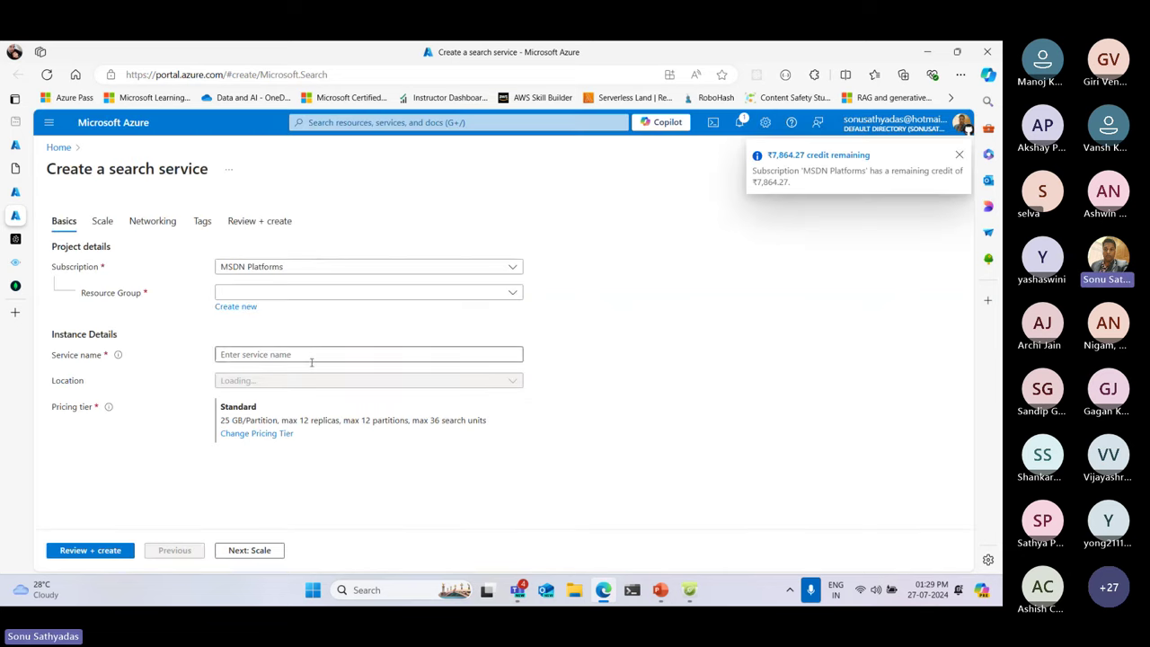
pyautogui.click(250, 295)
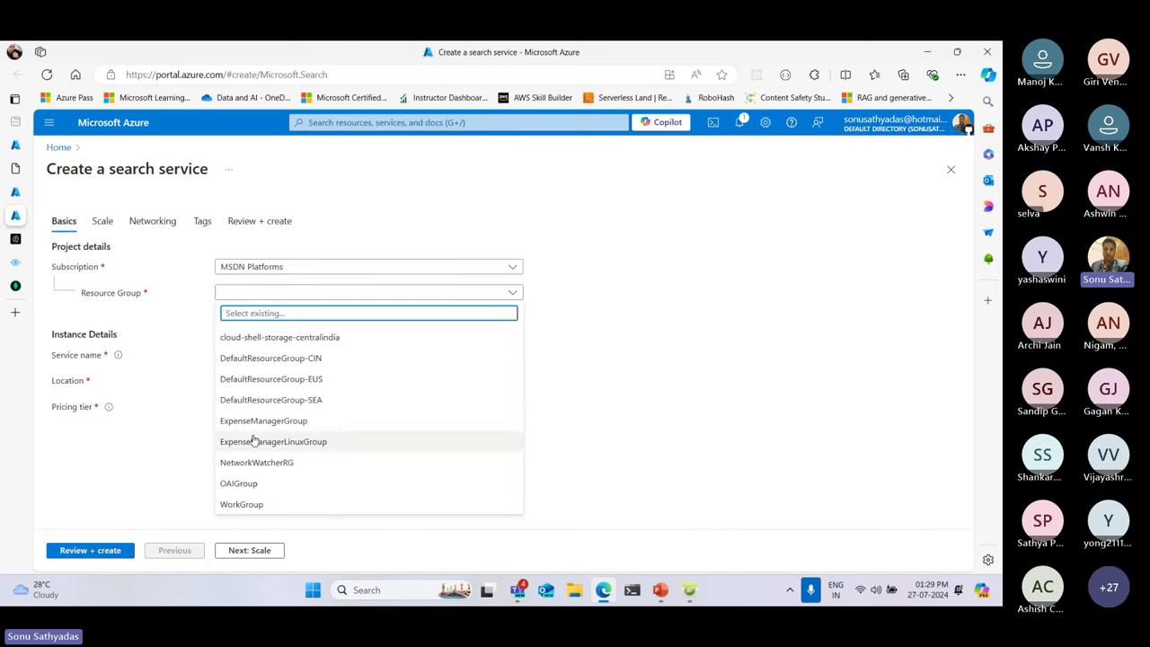
pyautogui.click(243, 484)
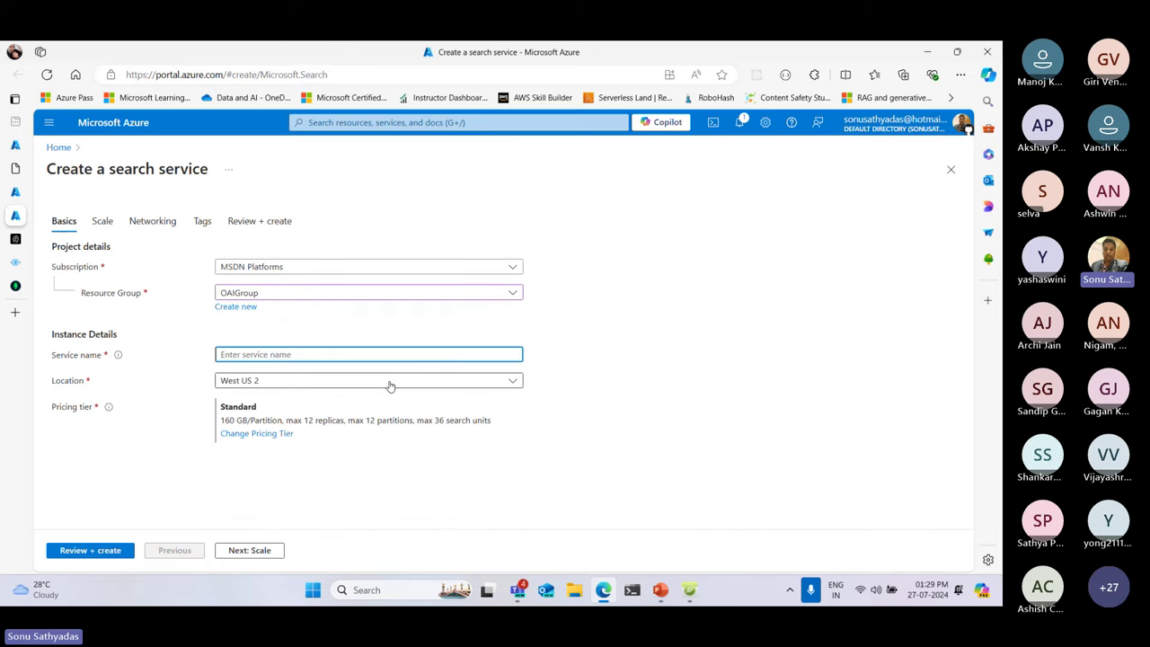
pyautogui.write('rag-search')
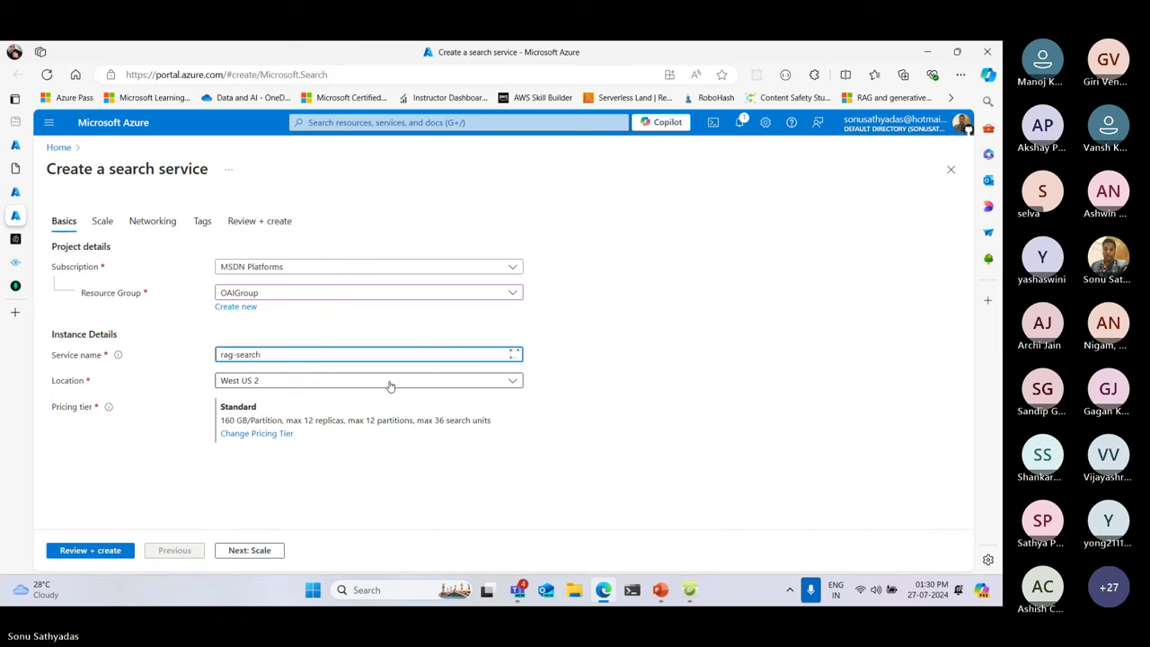
pyautogui.click(672, 357)
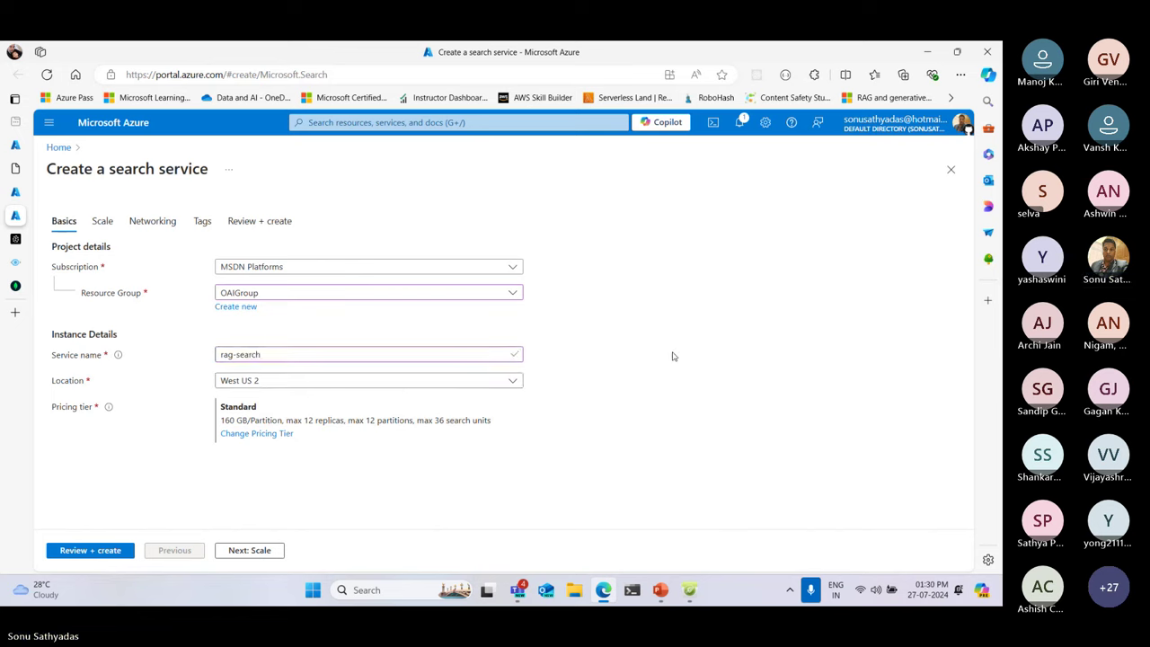
# Set the search service's location to East US
pyautogui.click(304, 381)
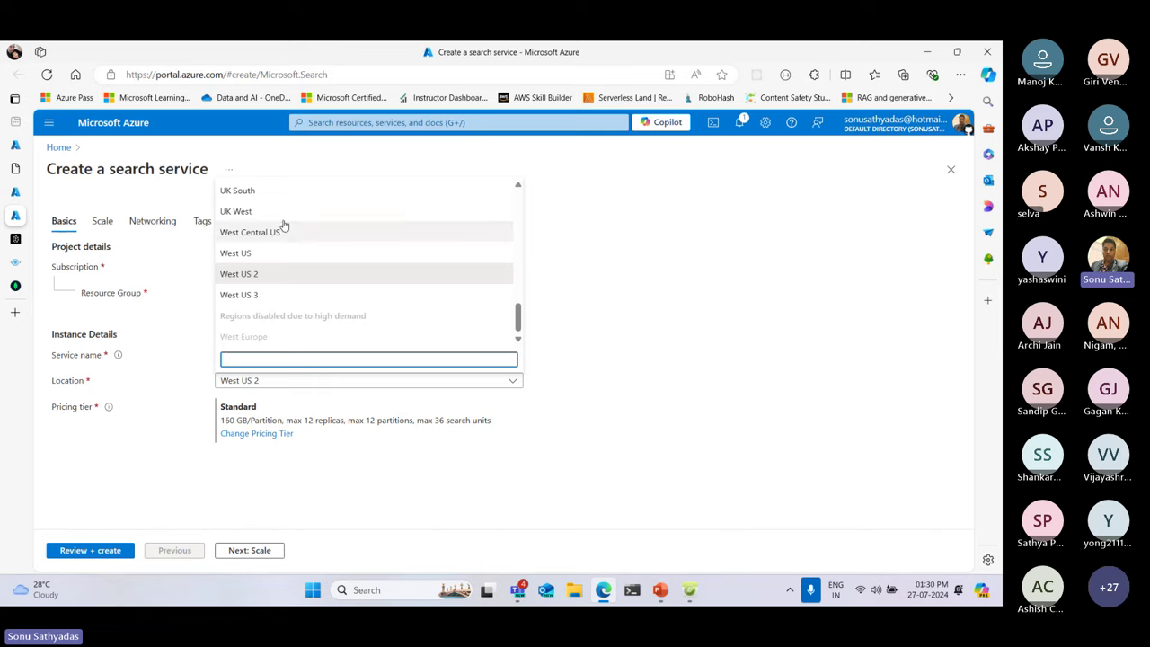
pyautogui.scroll(3, 294, 266)
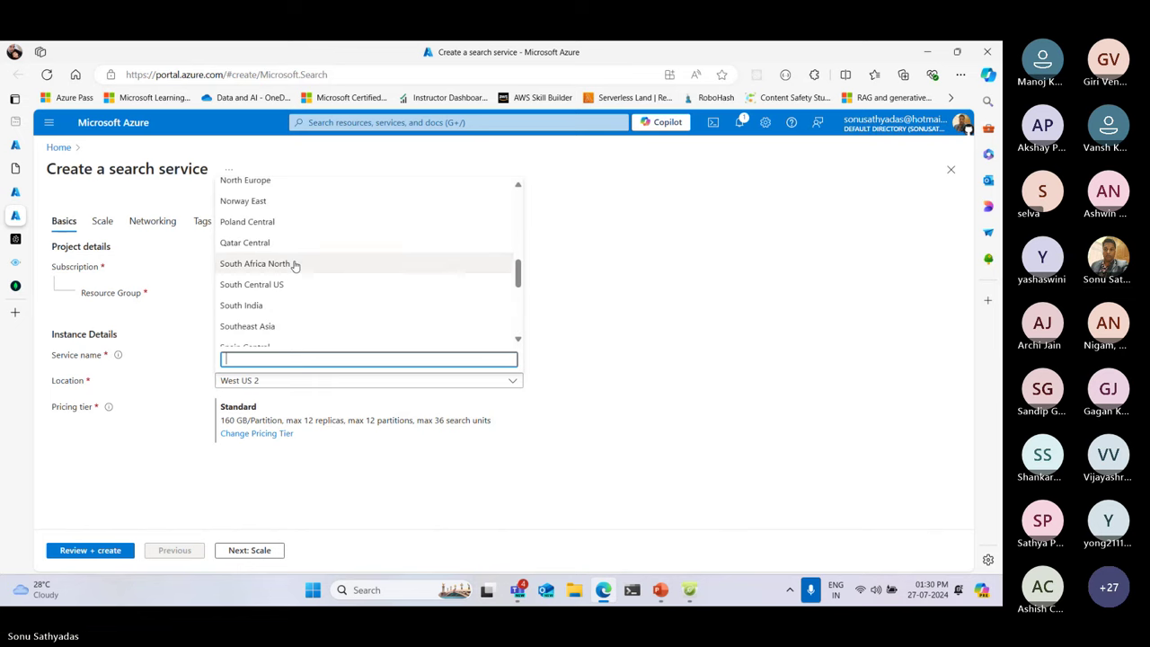
pyautogui.scroll(3, 296, 288)
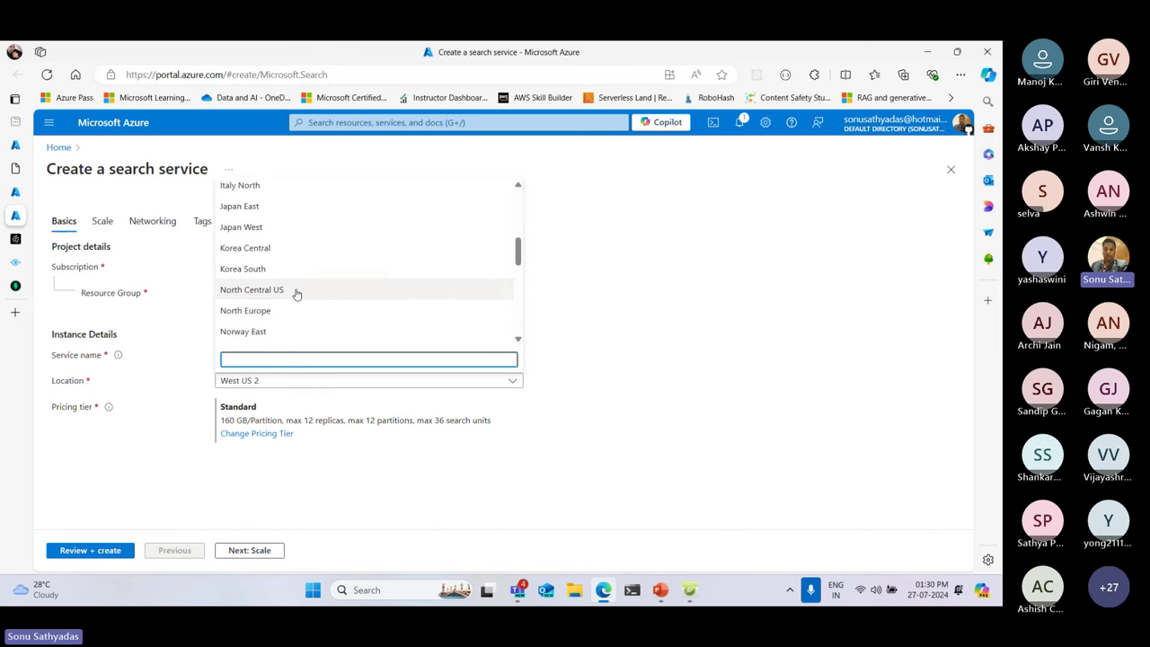
pyautogui.scroll(3, 297, 293)
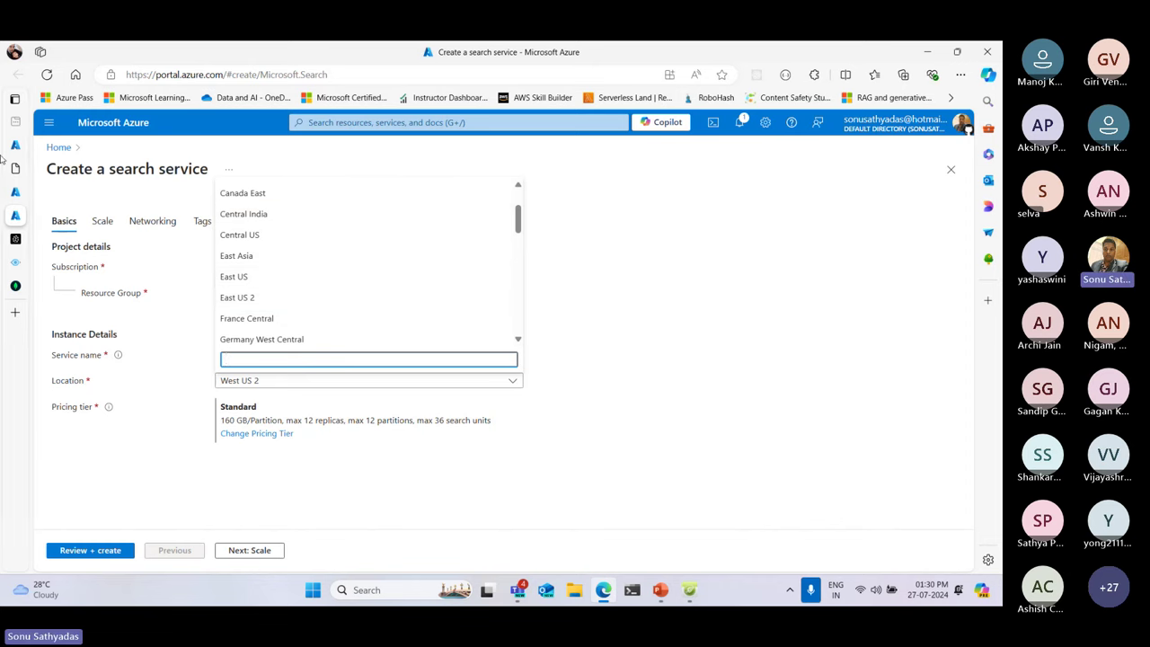
pyautogui.click(15, 193)
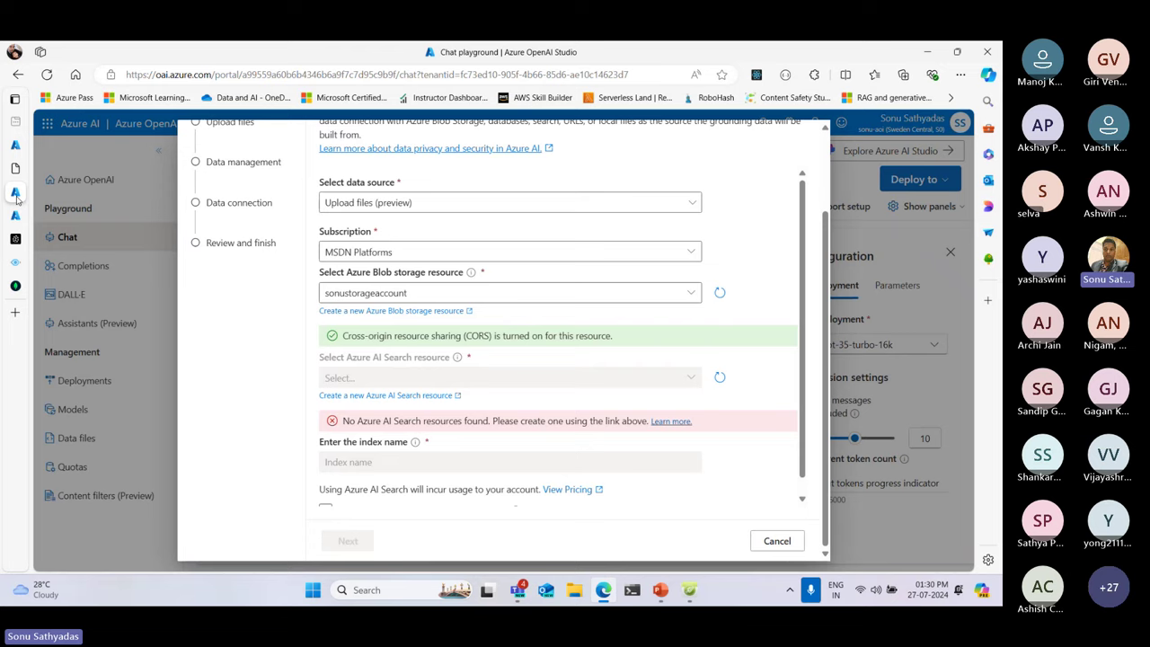
pyautogui.click(26, 160)
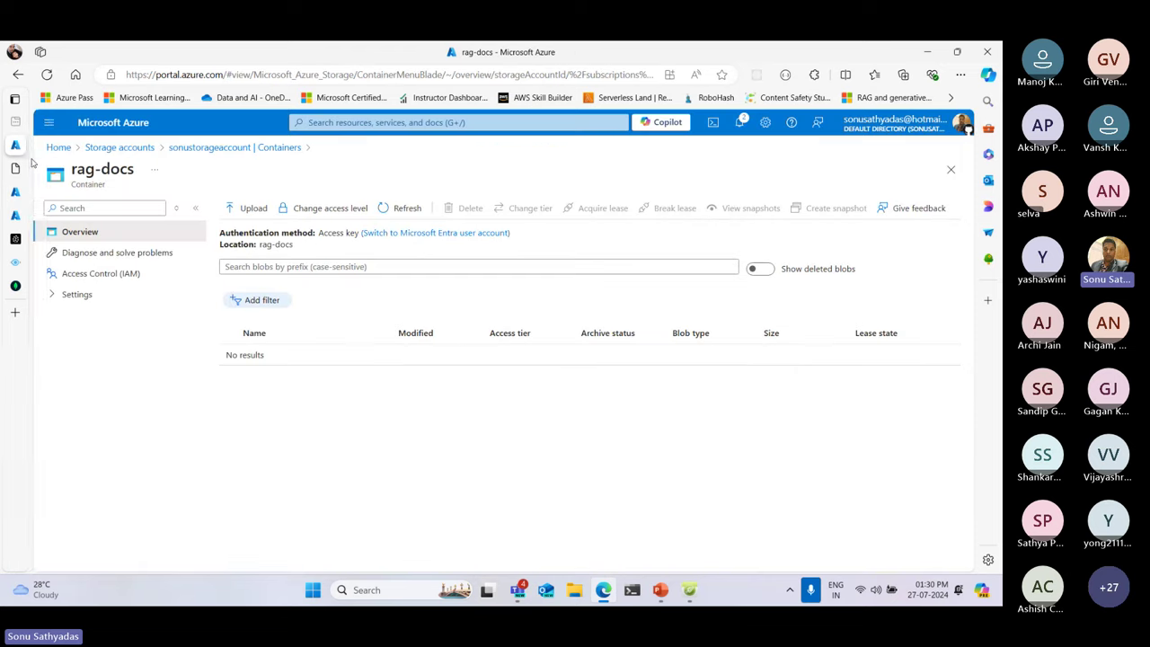
pyautogui.click(15, 216)
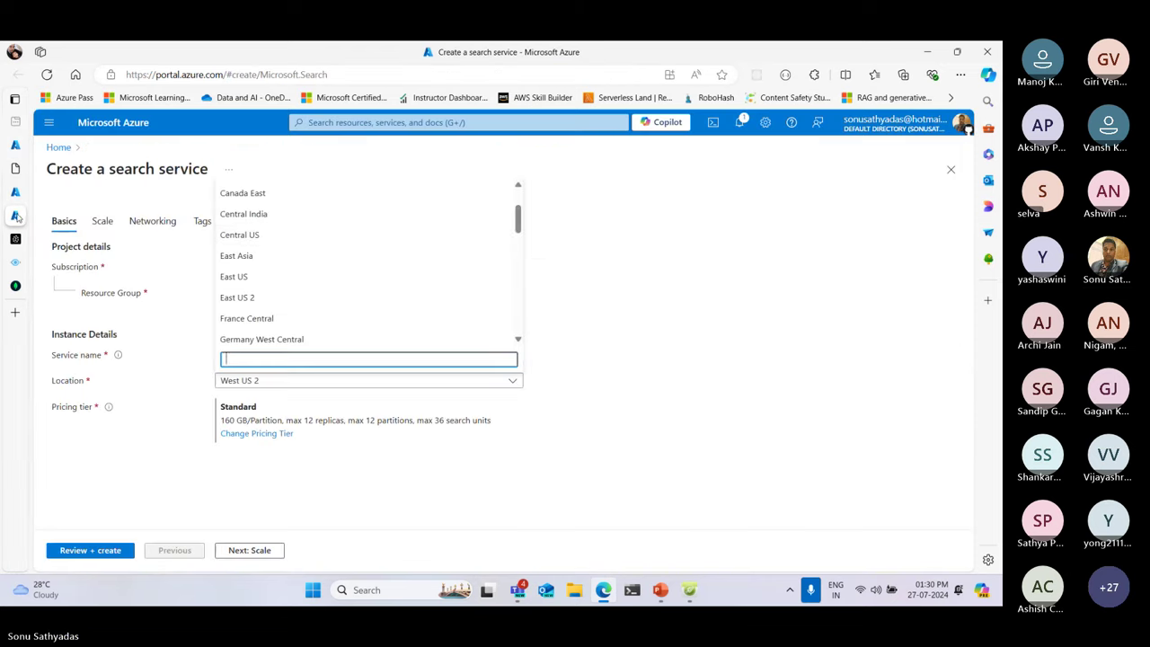
pyautogui.click(245, 278)
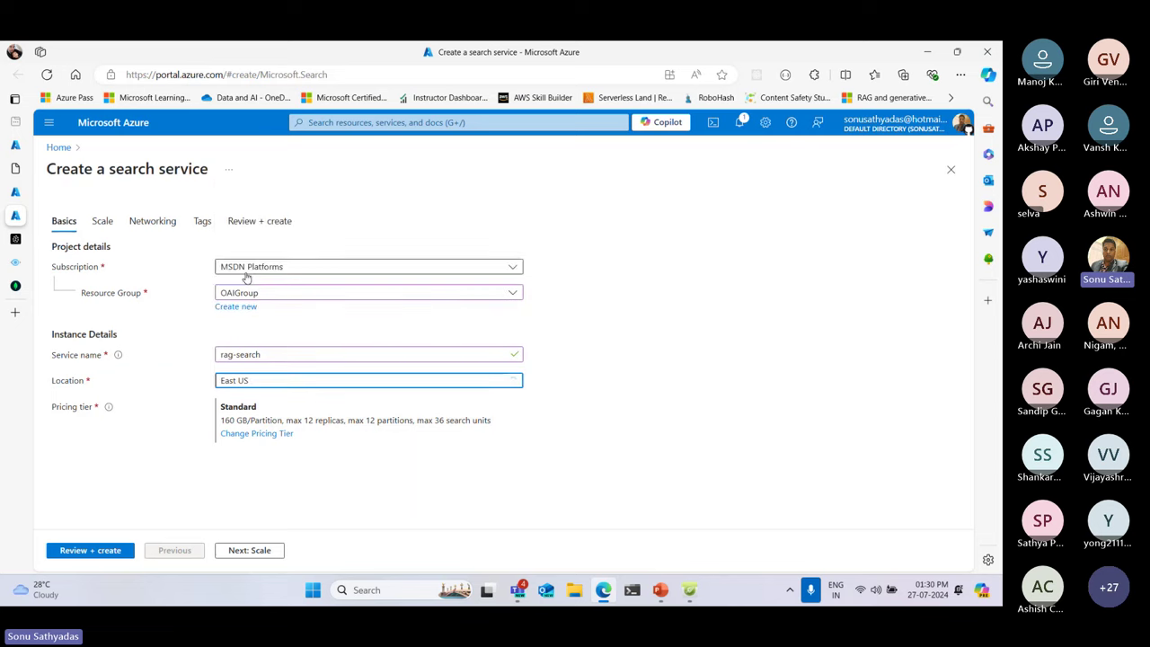
# Change the search service's pricing tier to Basic, then review and create the service
pyautogui.click(254, 434)
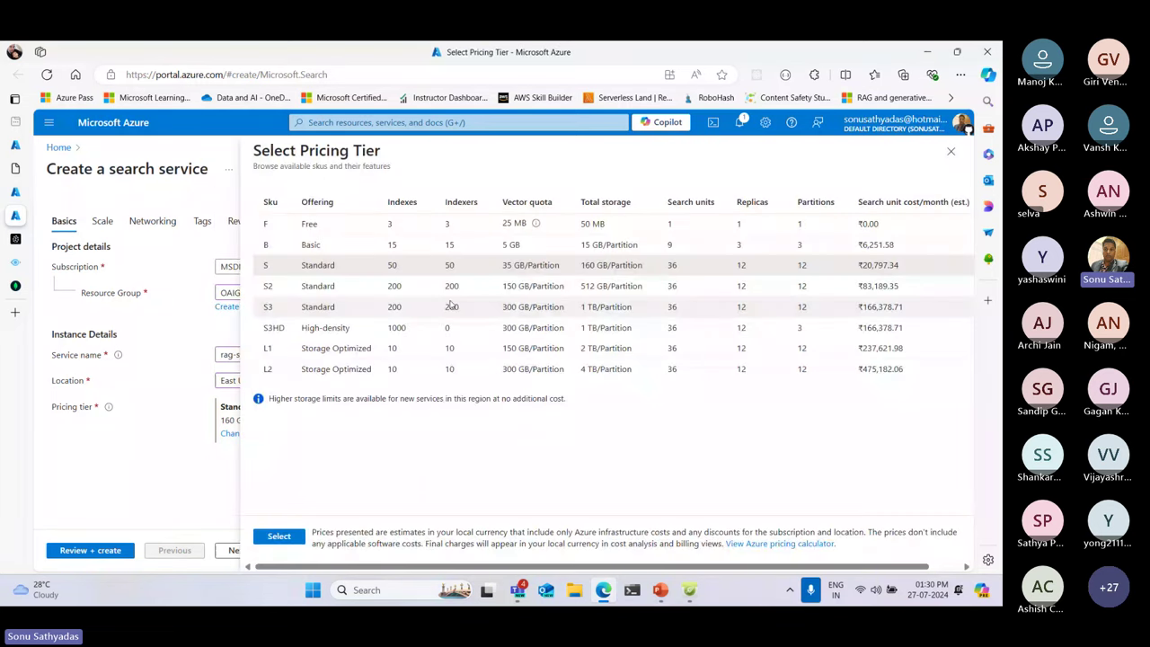
pyautogui.click(313, 225)
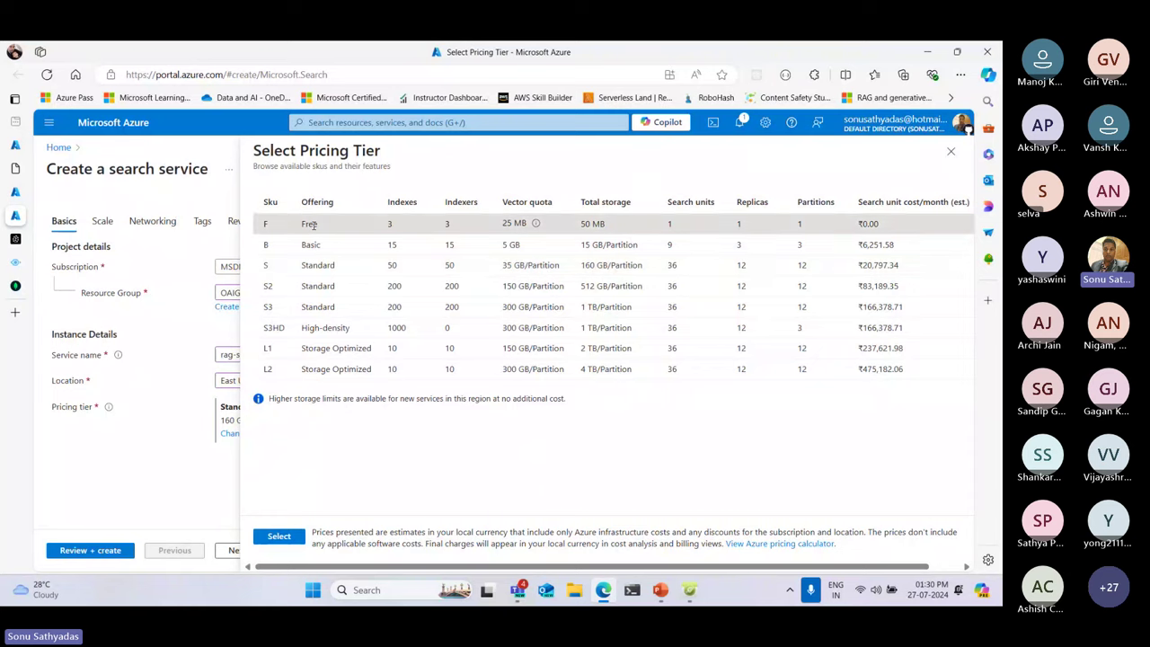
pyautogui.click(311, 245)
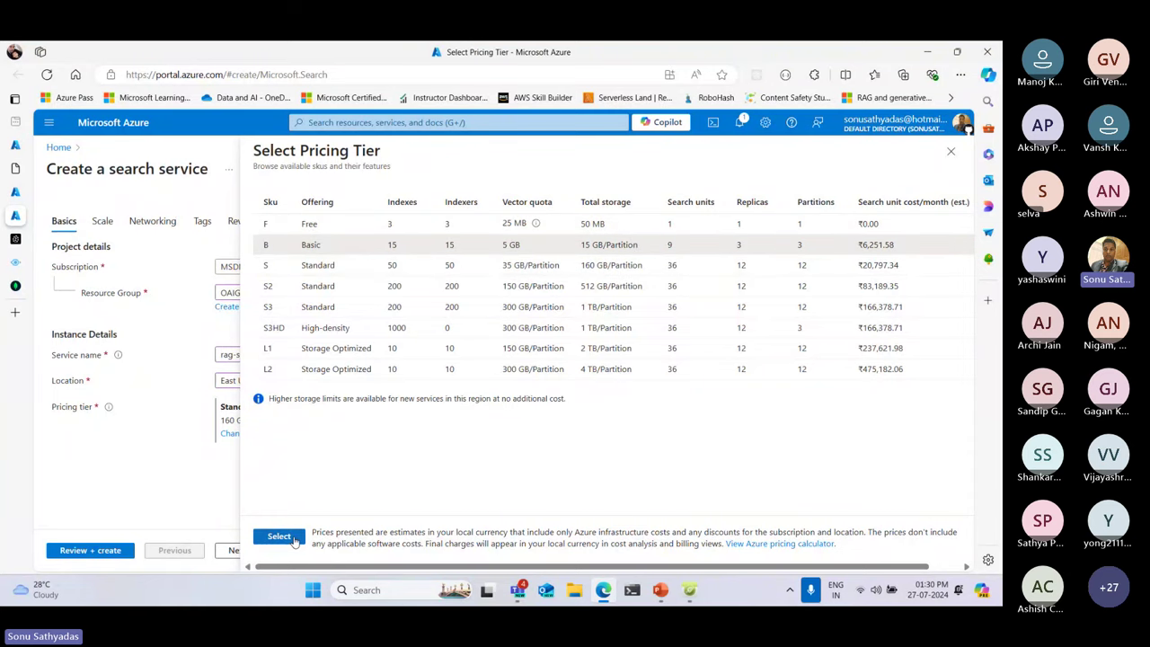
pyautogui.click(281, 536)
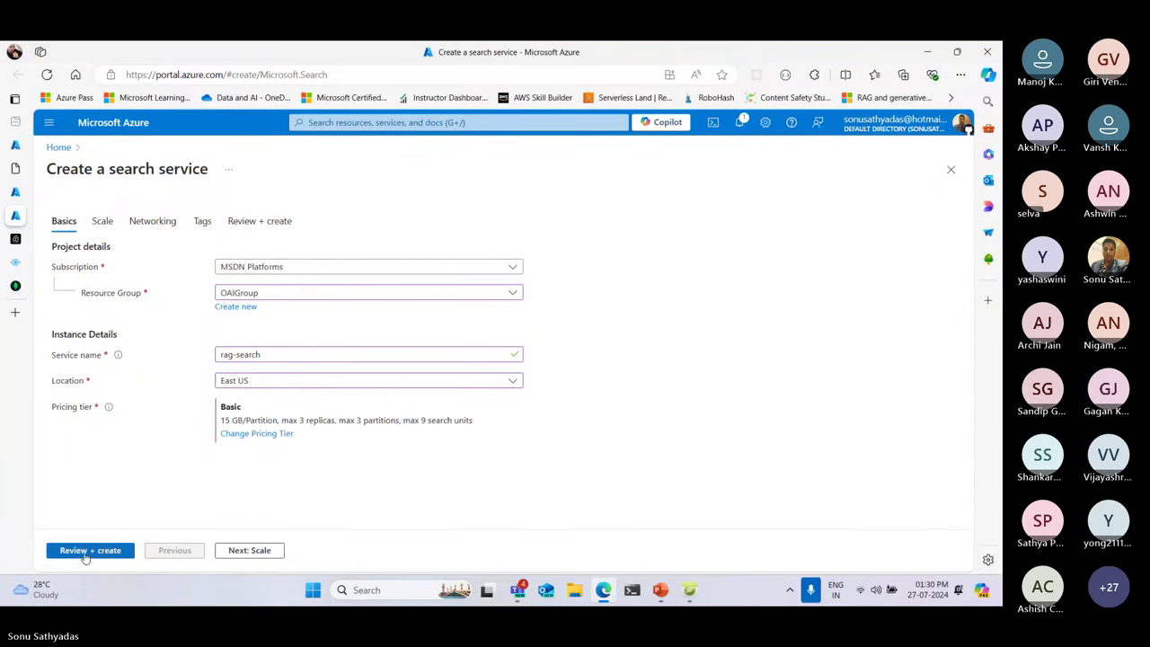
pyautogui.click(90, 550)
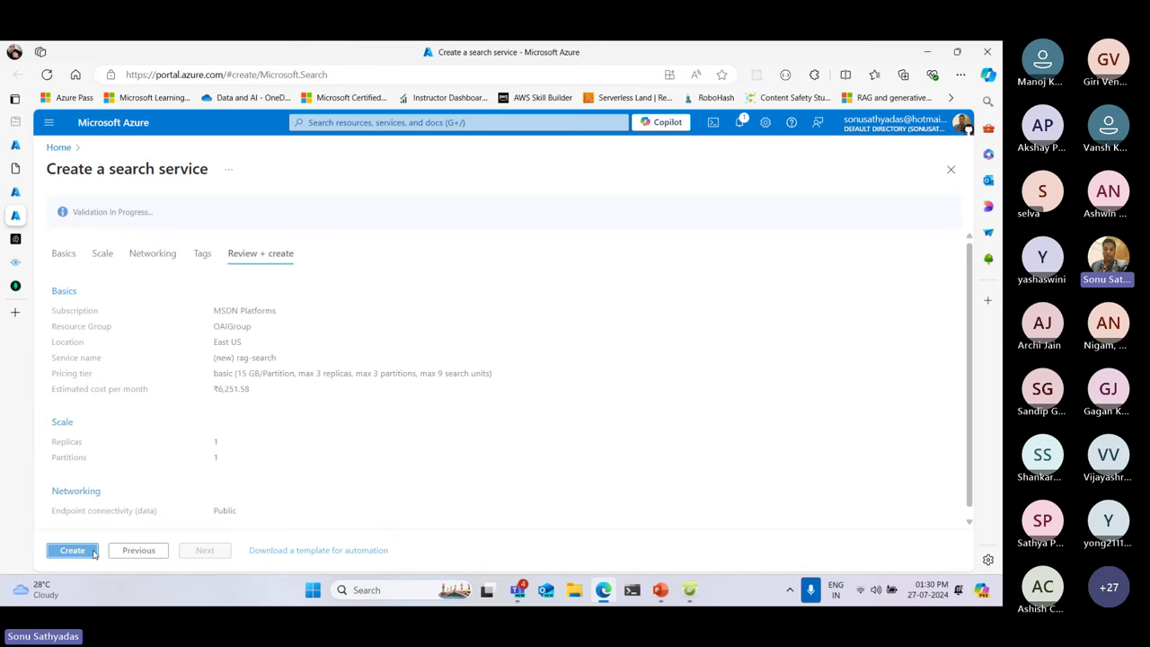
pyautogui.click(89, 551)
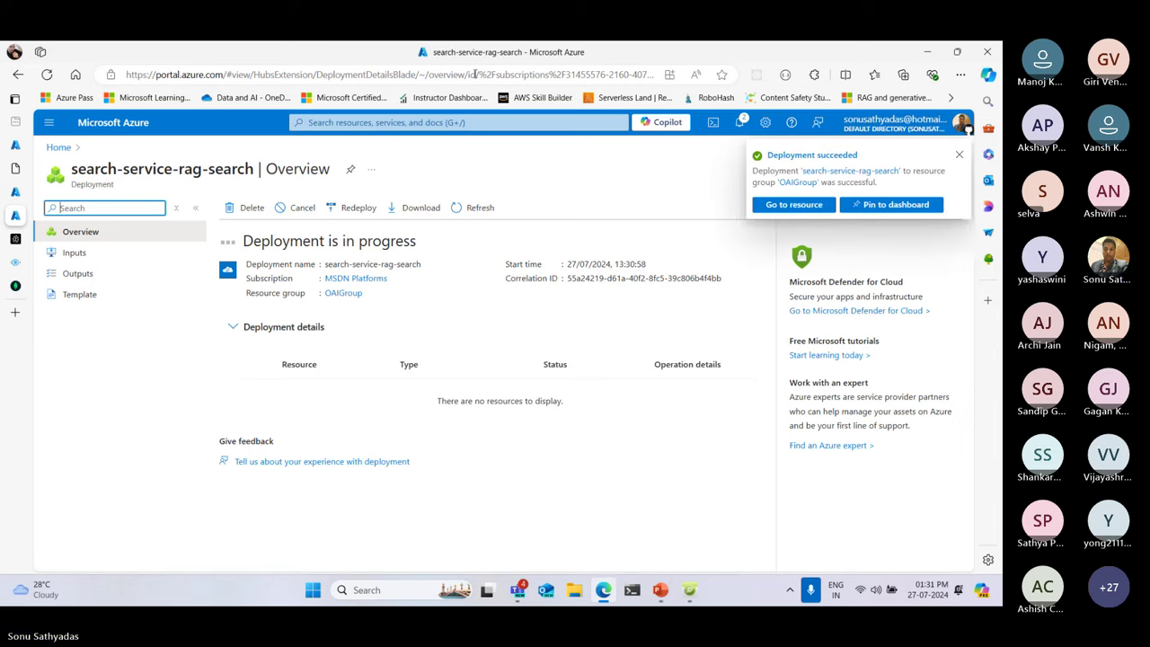
# Return to the chat playground, refresh the Azure AI Search resources and select rag-search
pyautogui.moveTo(4, 206)
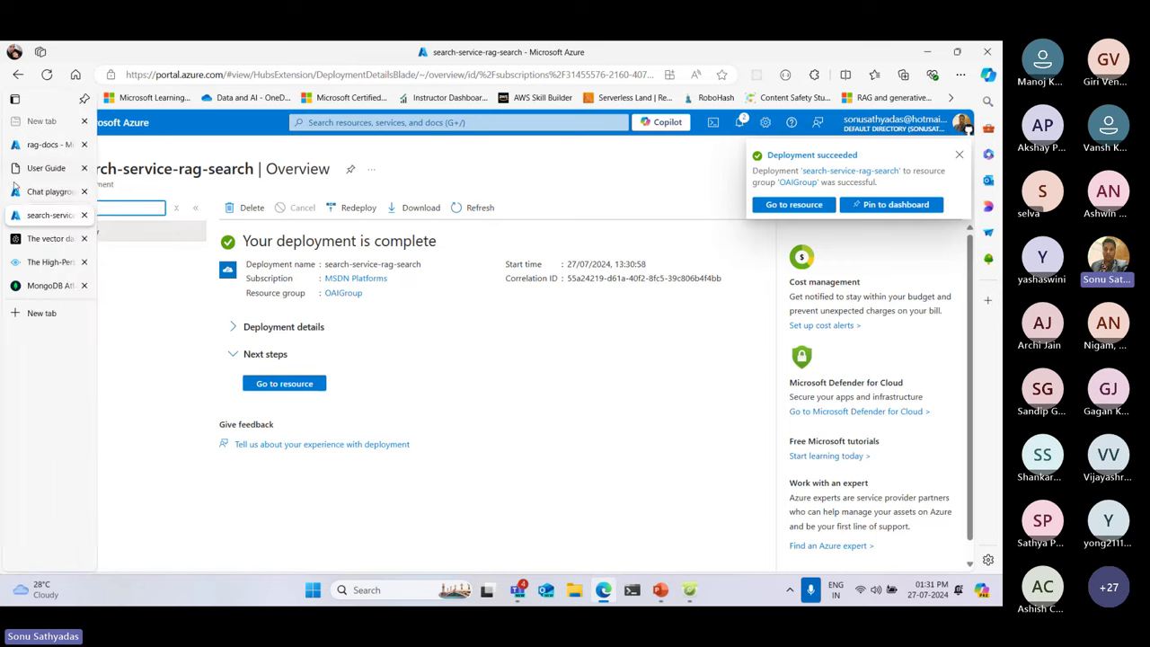
pyautogui.click(55, 194)
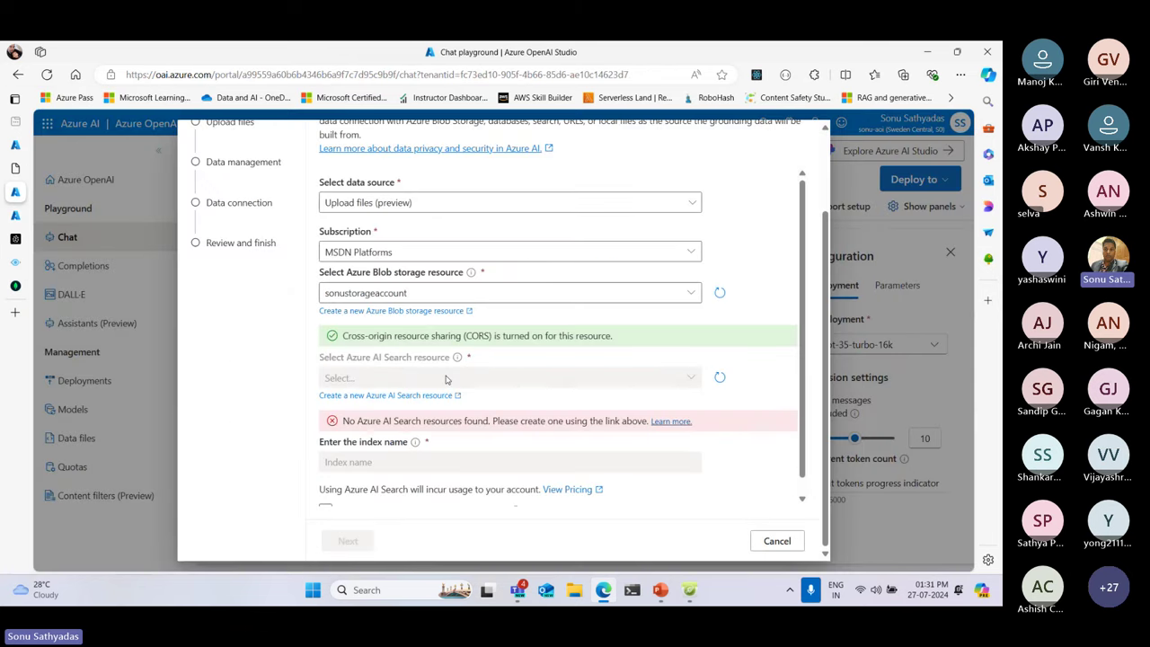
pyautogui.click(720, 378)
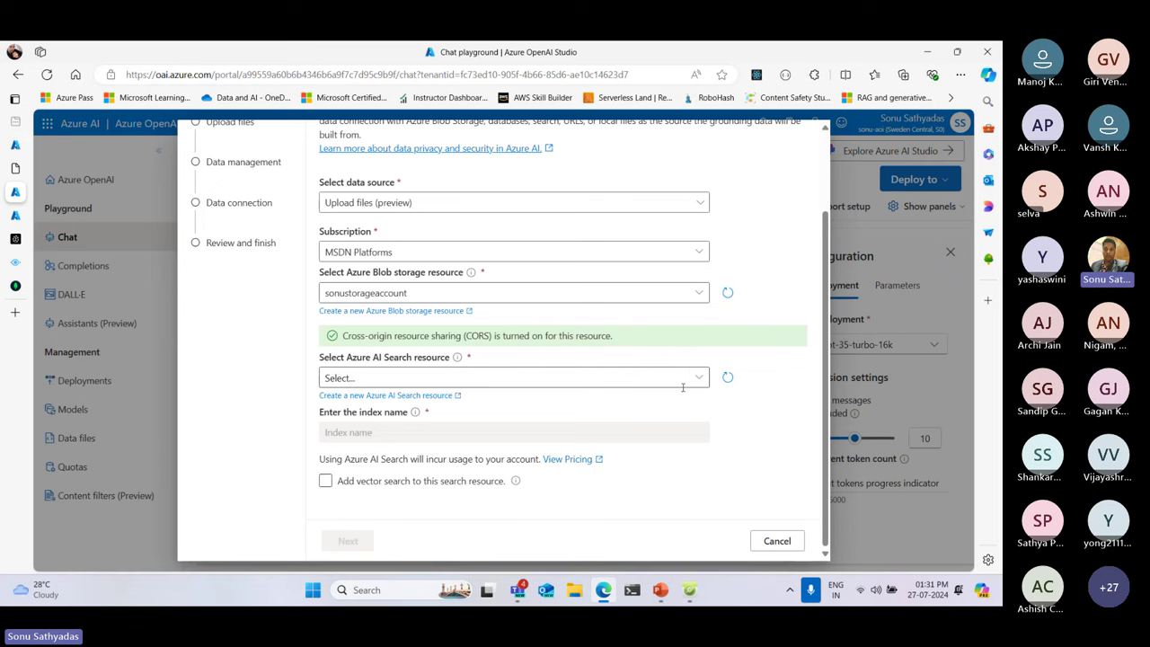
pyautogui.click(698, 377)
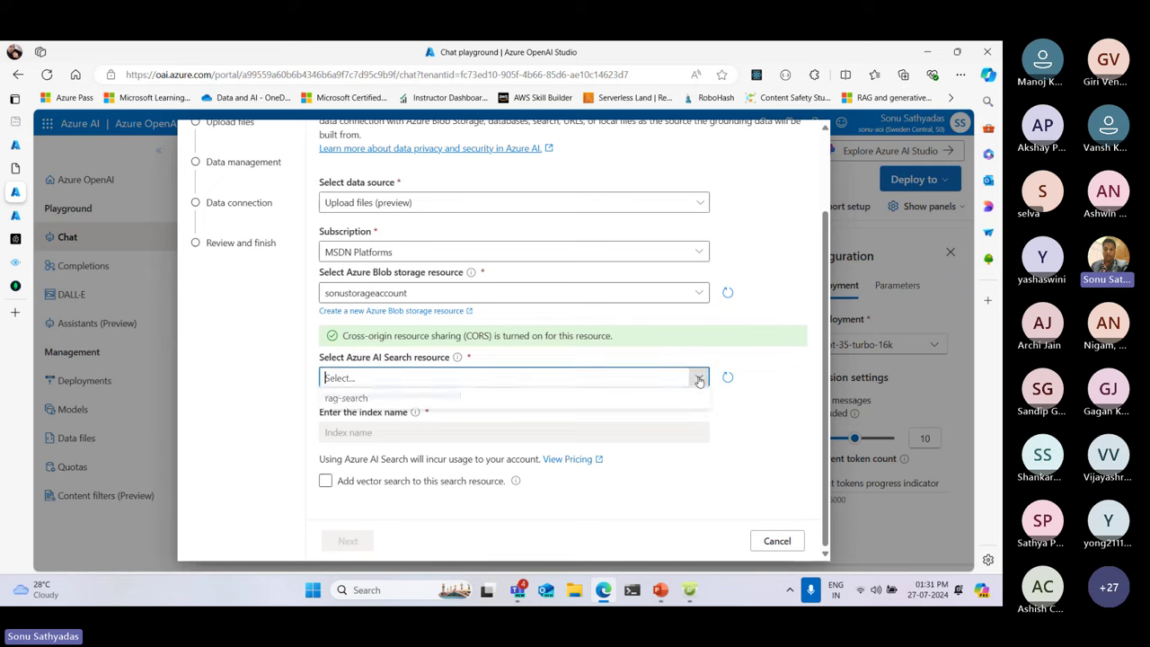
pyautogui.click(360, 401)
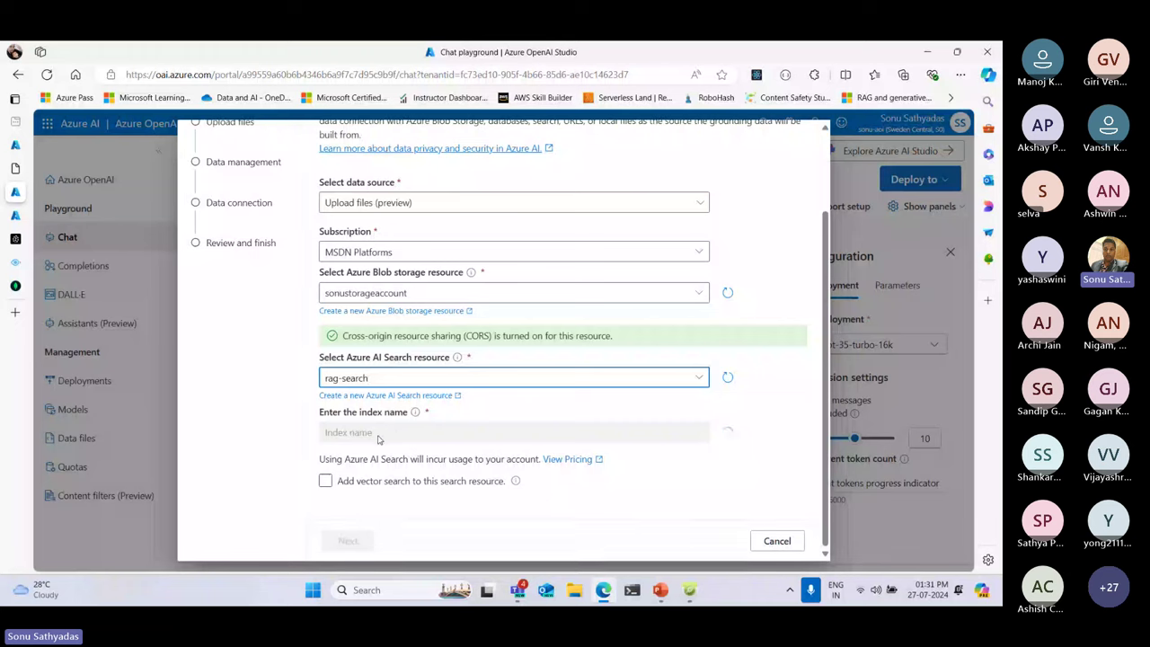
# Name the search index hp-index and continue to the file upload stage
pyautogui.click(368, 435)
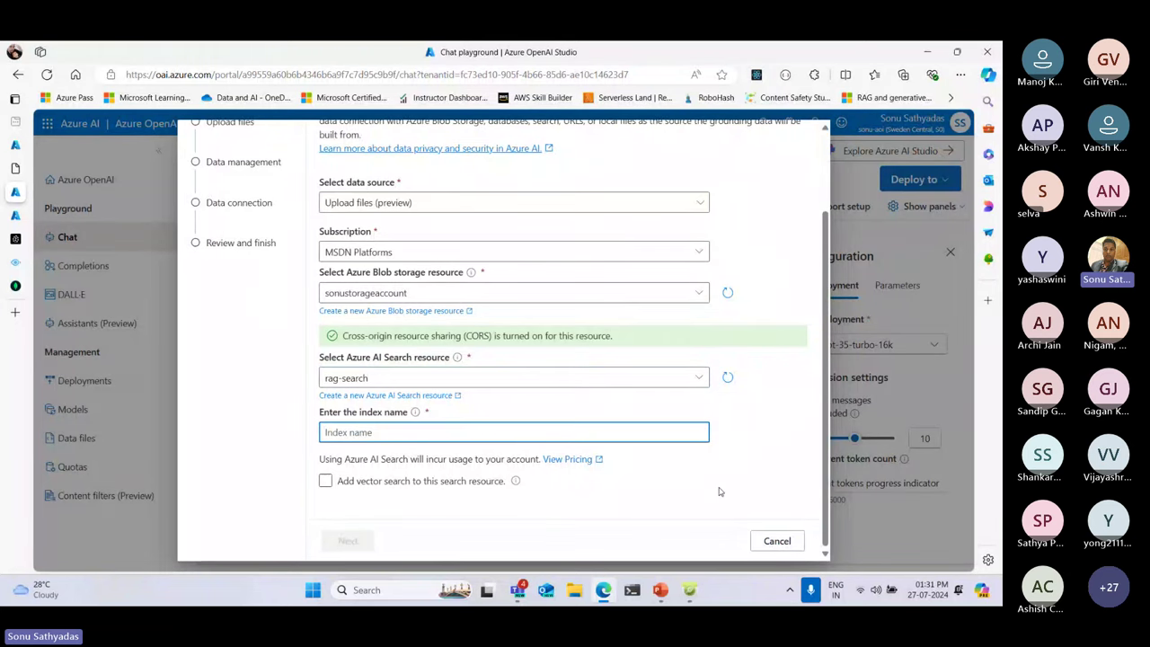
pyautogui.write('hp-')
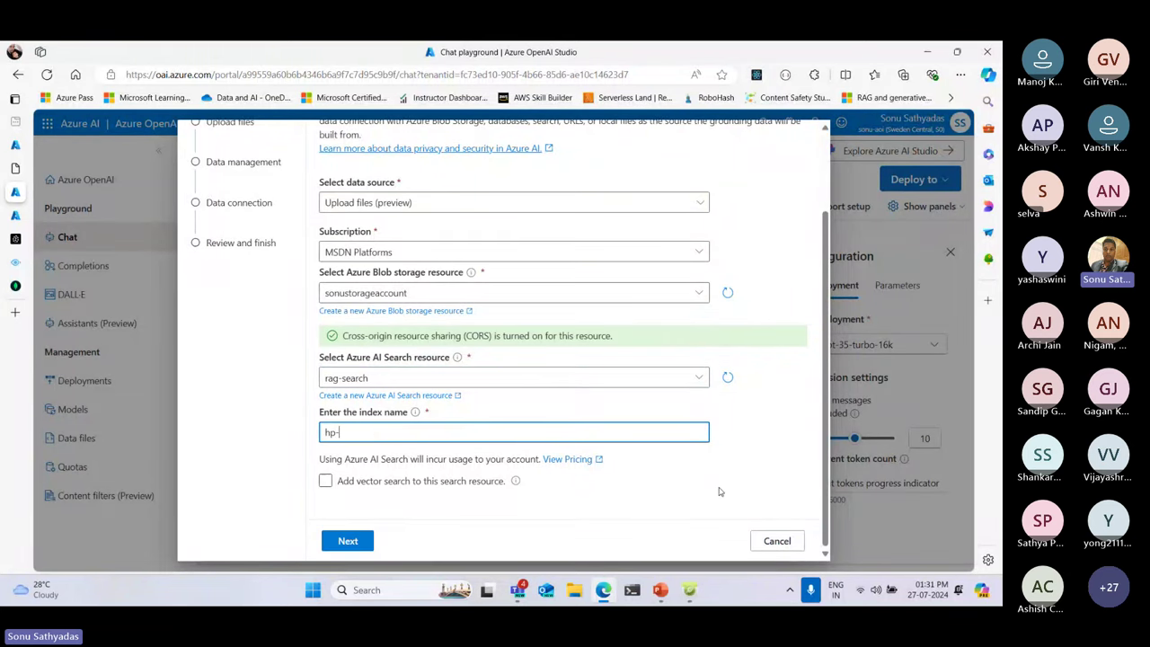
pyautogui.write('index')
pyautogui.click(350, 544)
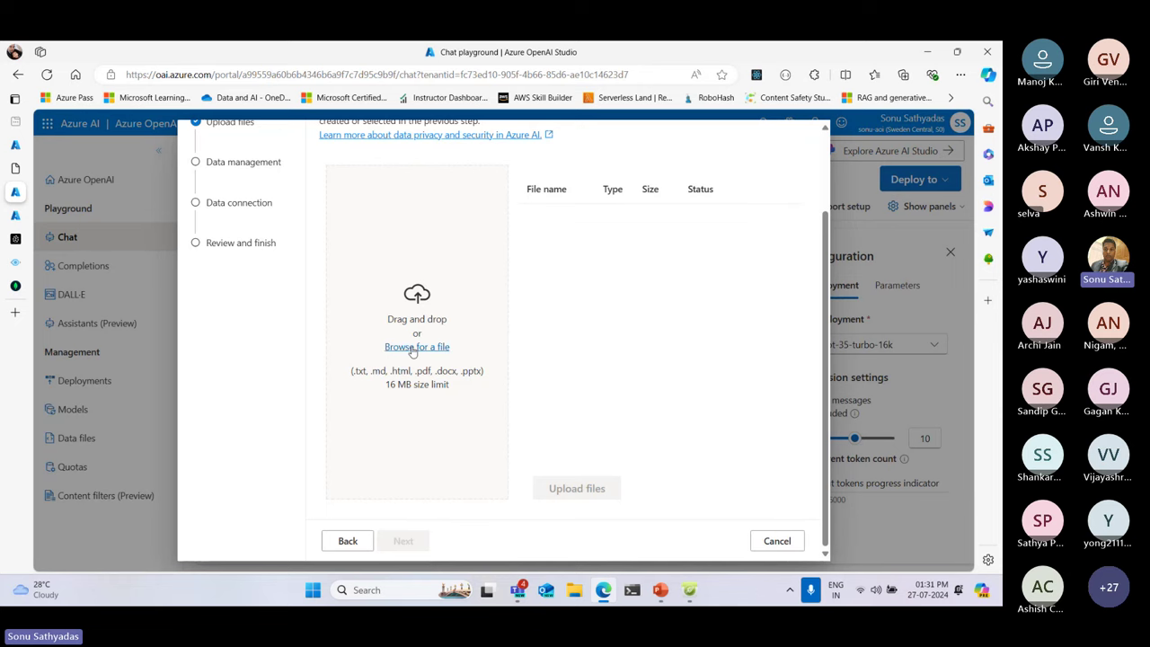
# Add the hp_user_manual PDF from the Desktop folder to the list of files for upload
pyautogui.click(415, 347)
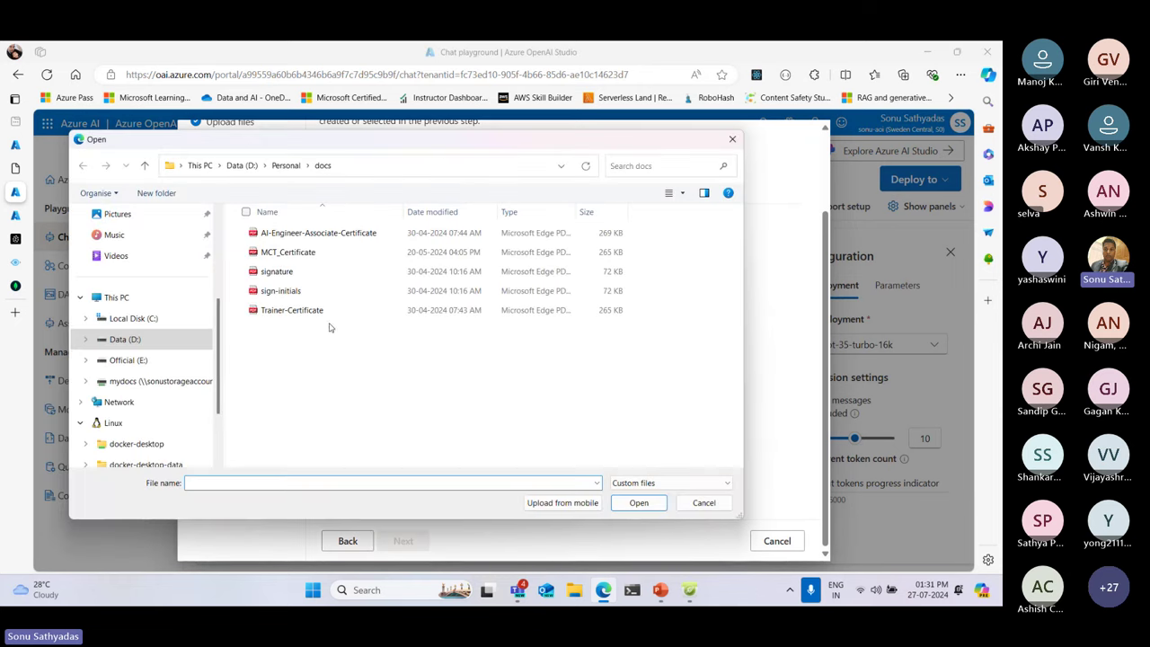
pyautogui.scroll(3, 150, 334)
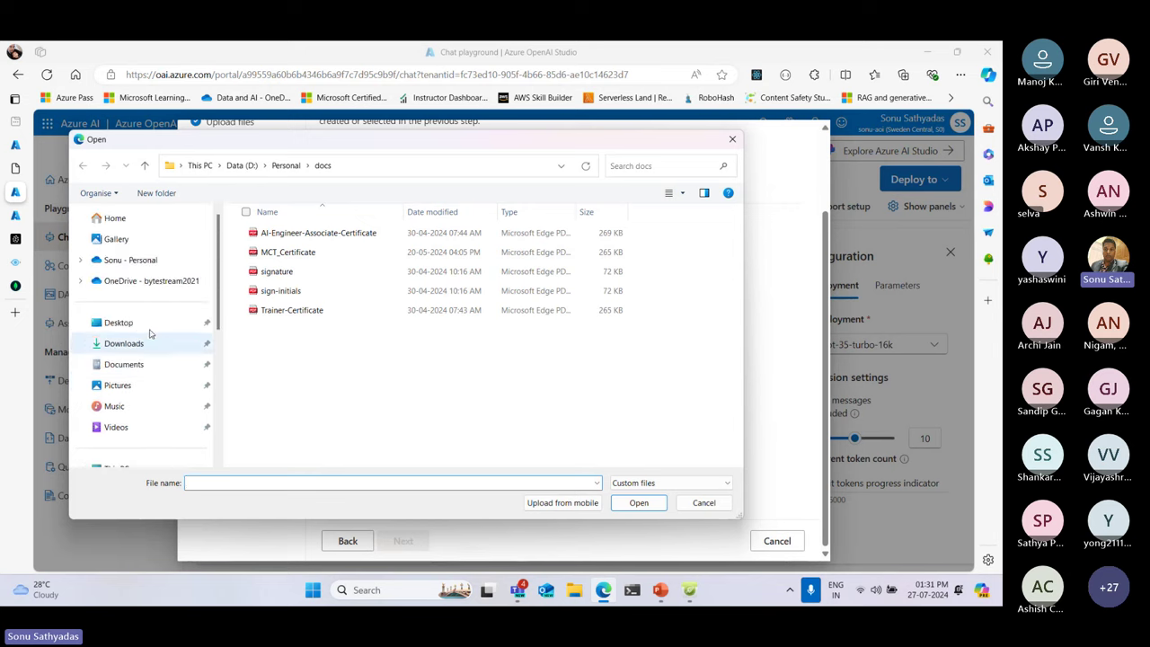
pyautogui.click(118, 323)
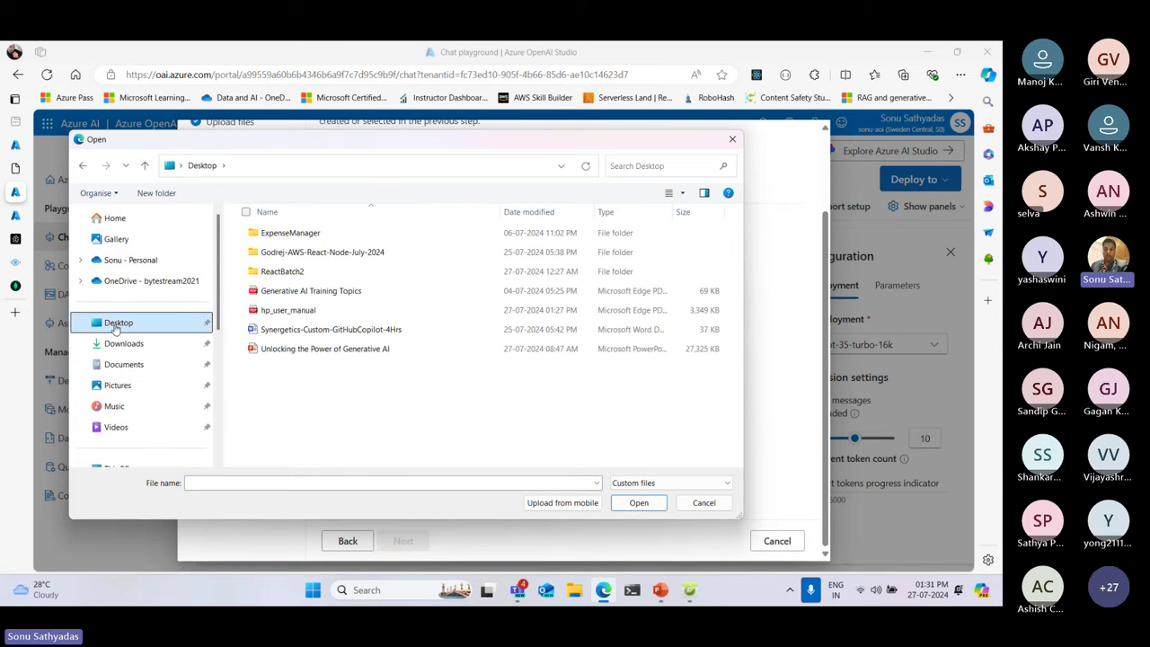
pyautogui.click(303, 312)
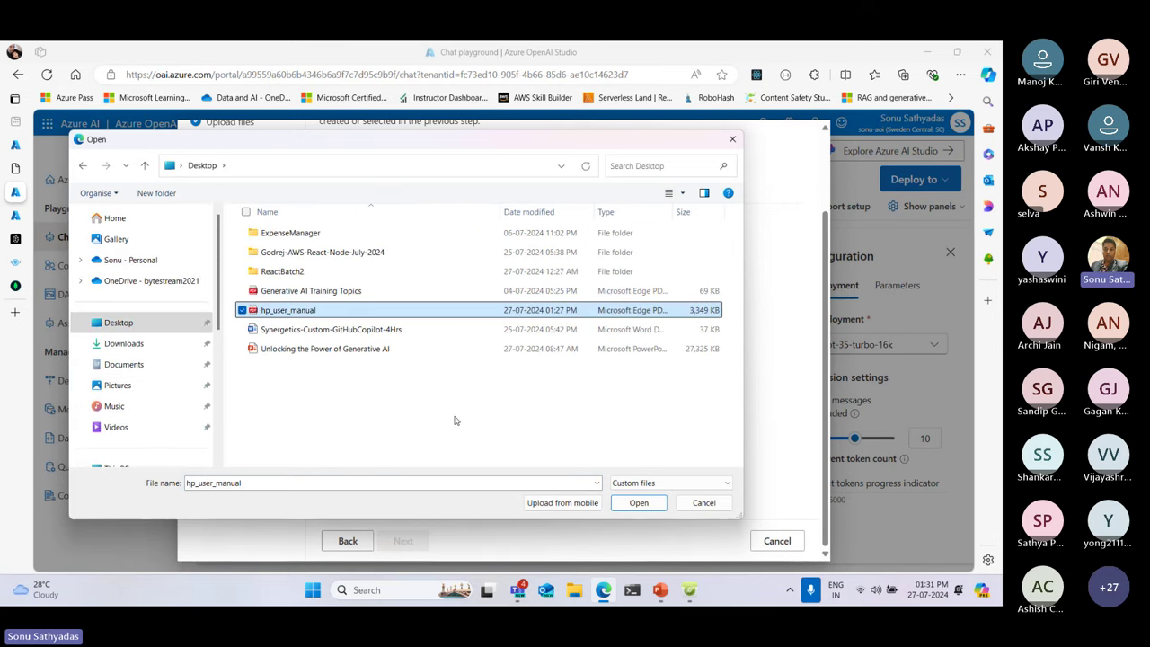
pyautogui.click(639, 503)
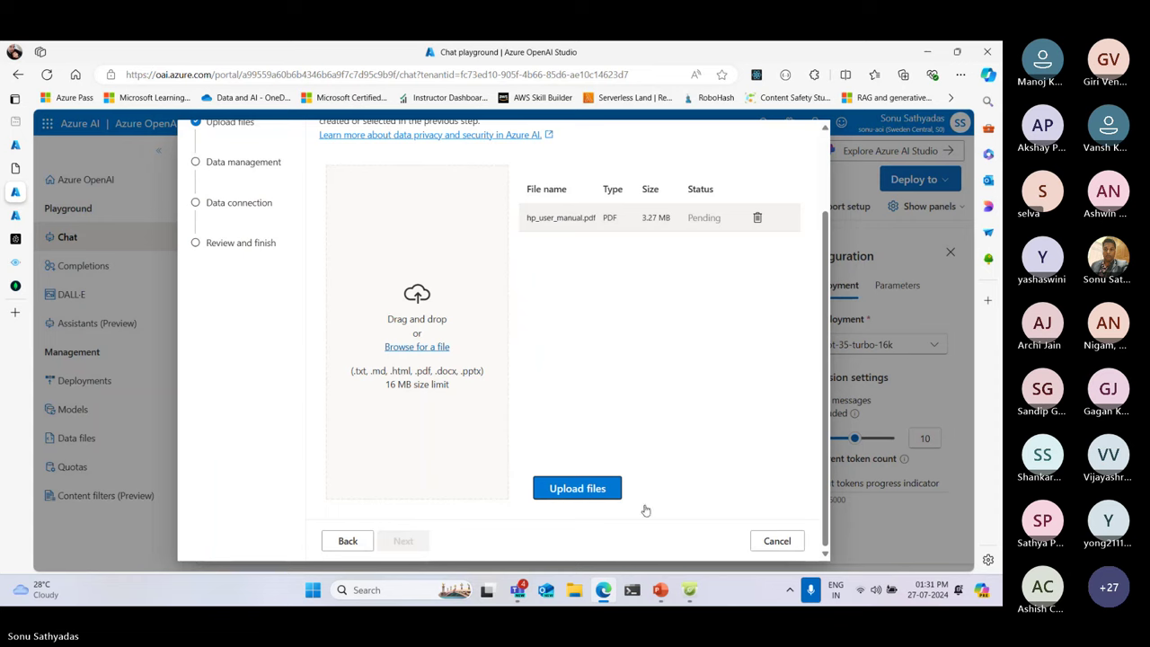
# Upload the listed hp_user_manual PDF and continue to the data management stage
pyautogui.click(578, 488)
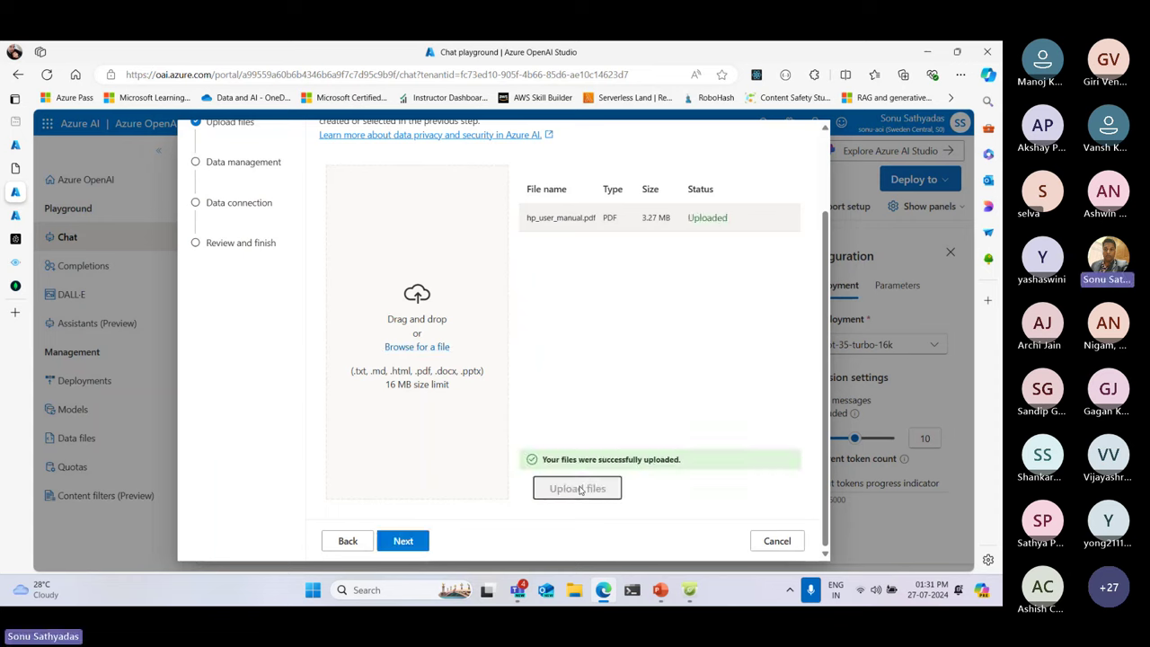
pyautogui.click(409, 544)
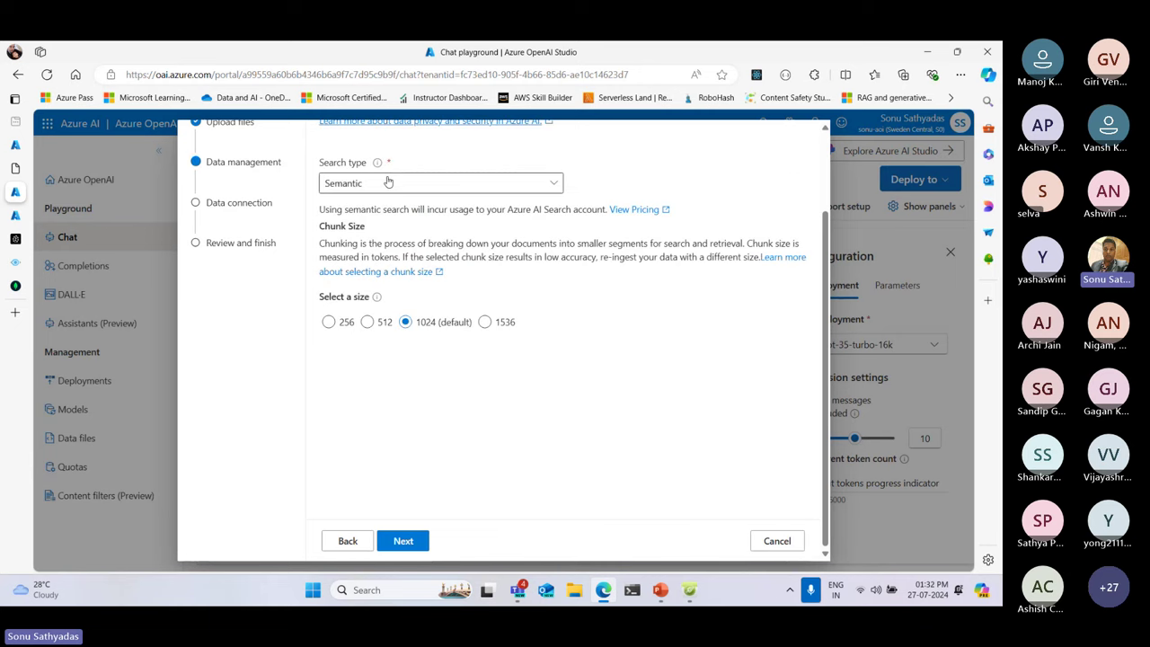
# Switch the search type to Keyword and back to Semantic
pyautogui.click(374, 189)
pyautogui.click(351, 235)
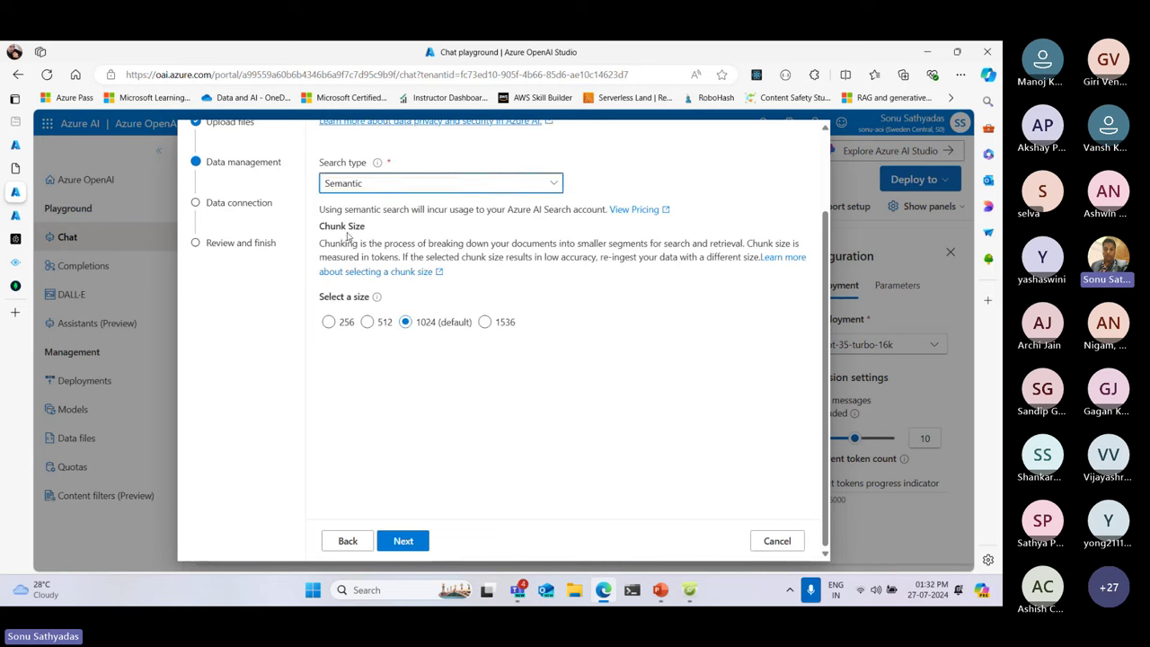
pyautogui.click(356, 185)
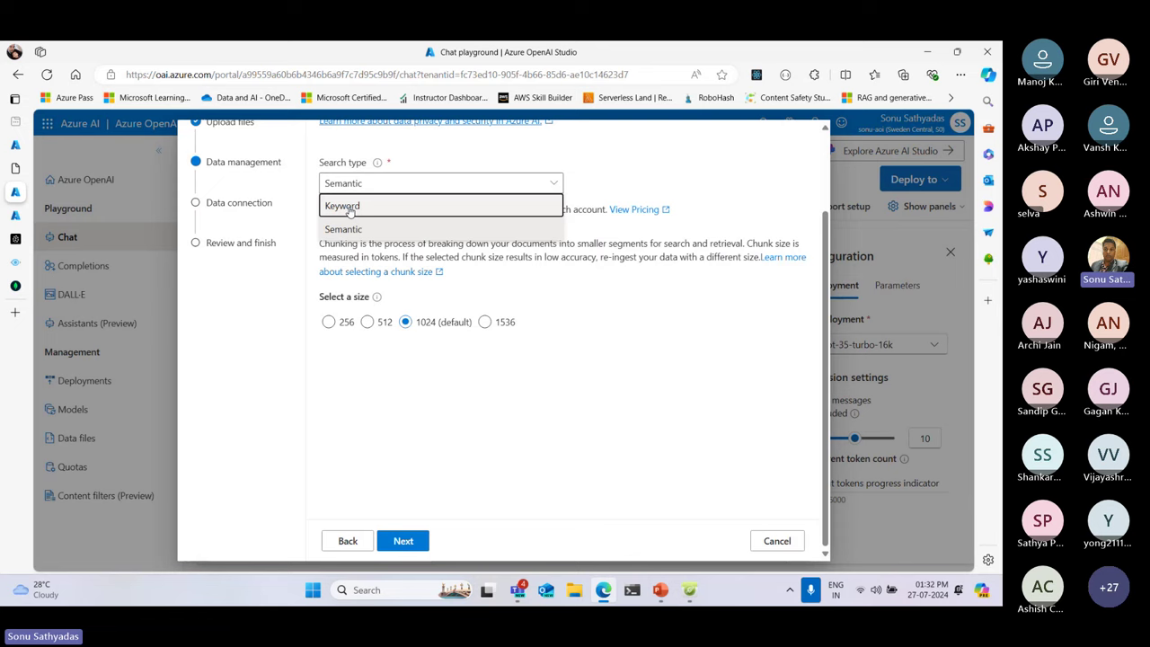
pyautogui.click(351, 211)
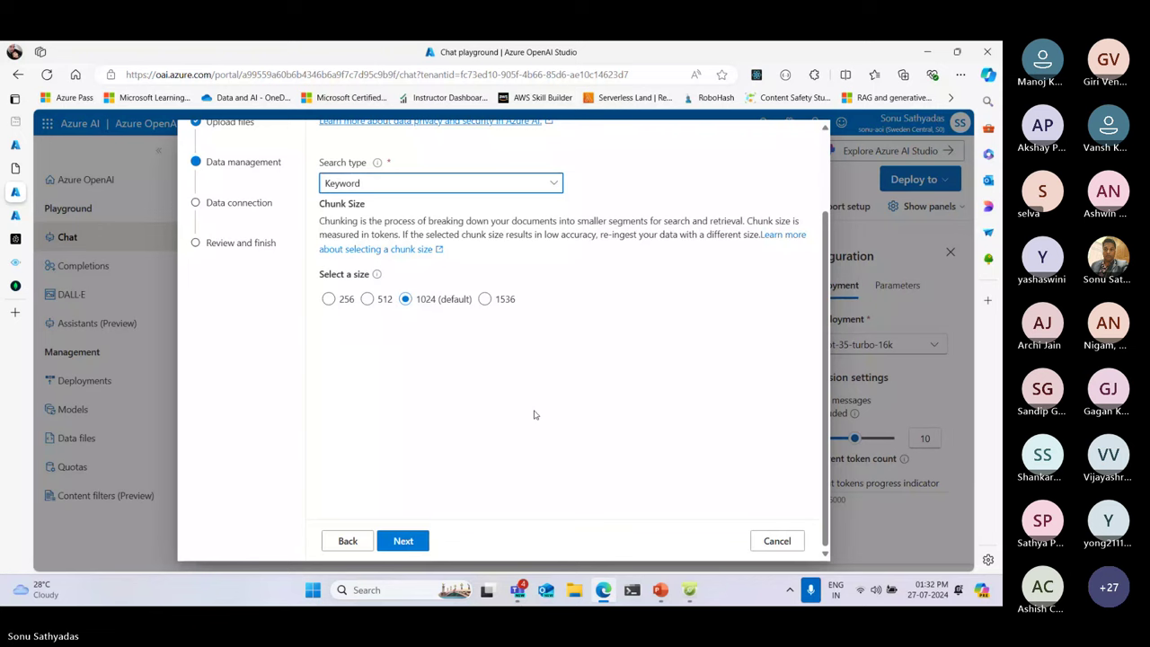
pyautogui.click(474, 183)
pyautogui.click(384, 235)
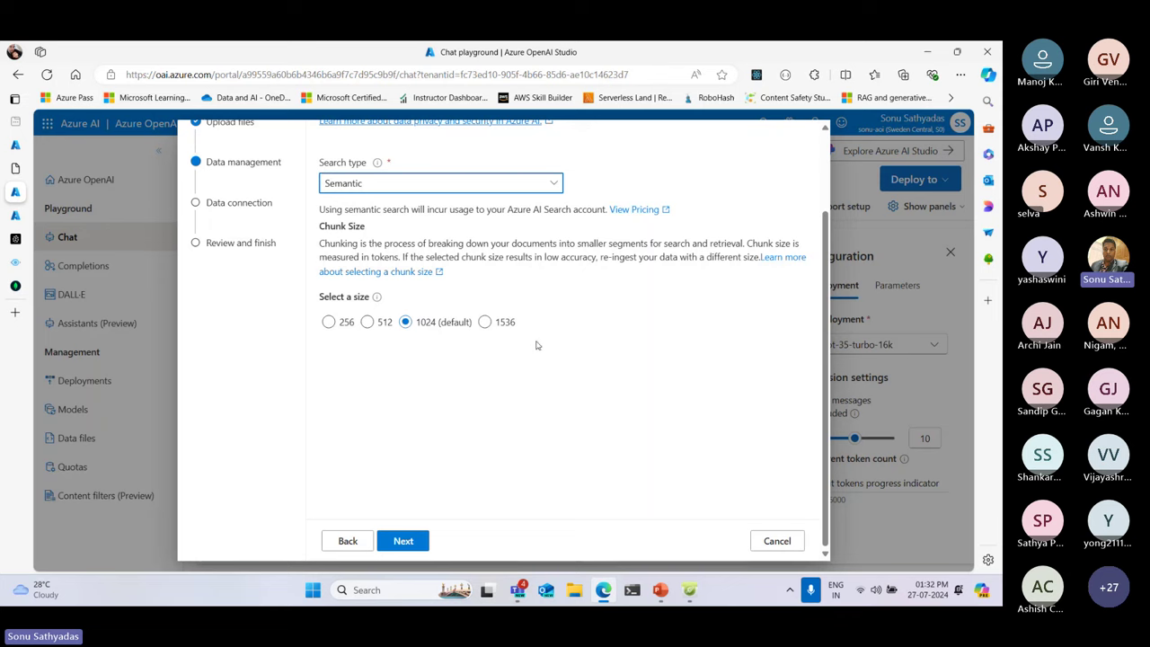
# Continue with the Semantic search settings, choose API key authentication and save the data source
pyautogui.click(404, 543)
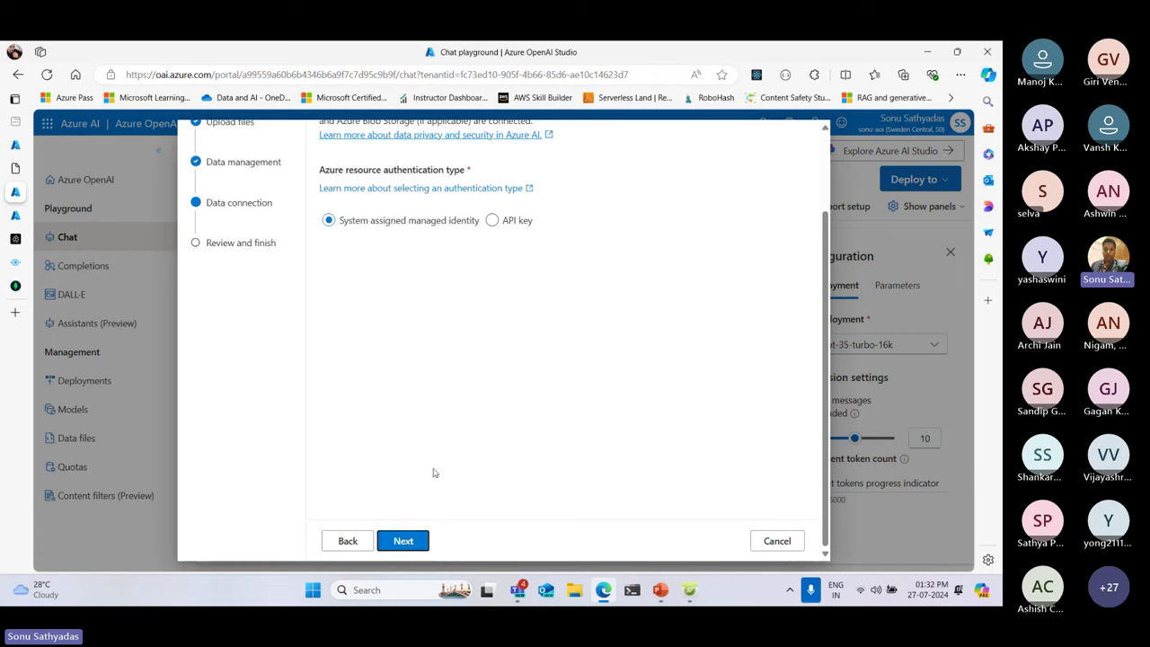
pyautogui.click(492, 221)
pyautogui.click(405, 543)
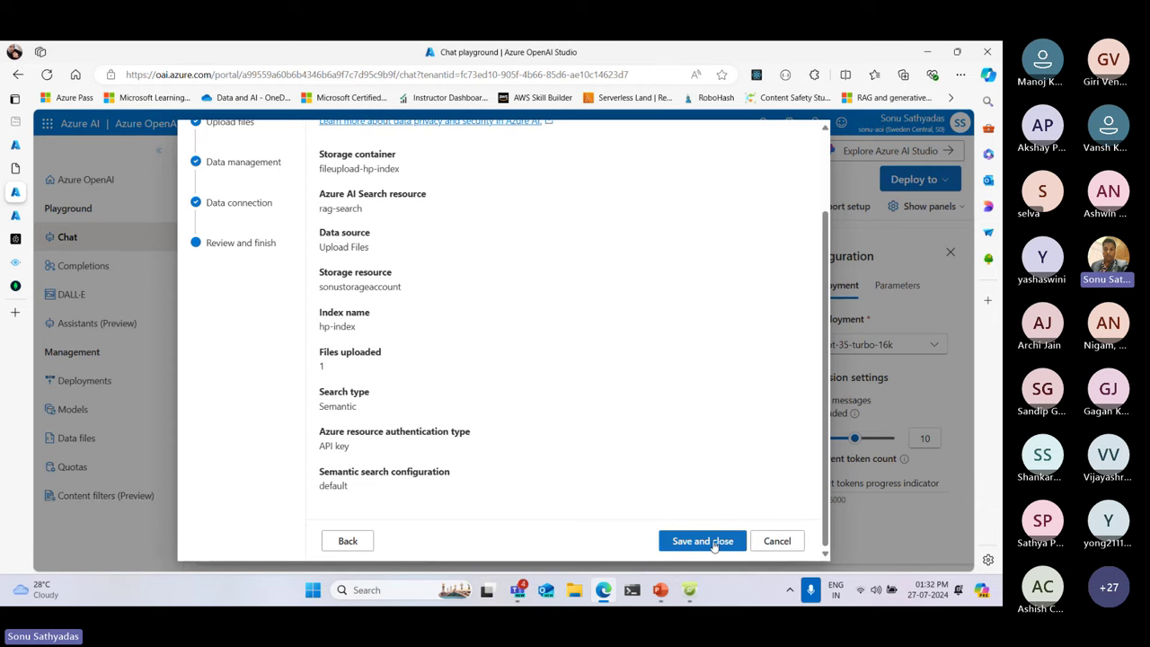
pyautogui.click(702, 540)
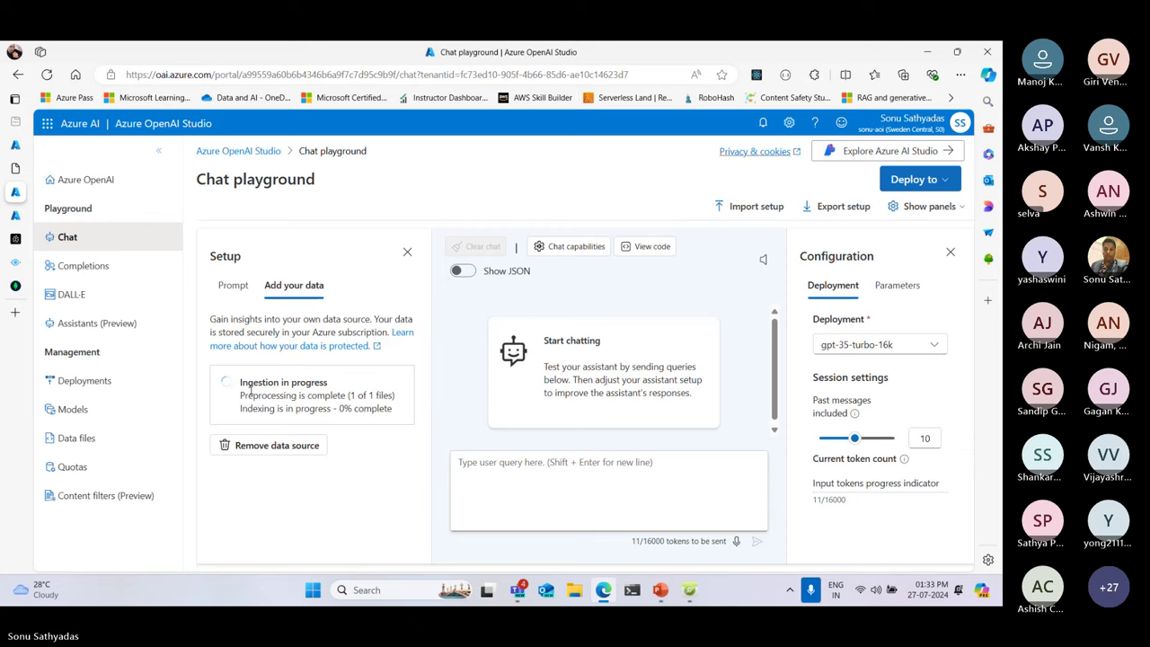
pyautogui.press('ctrl')
pyautogui.press('ctrl')
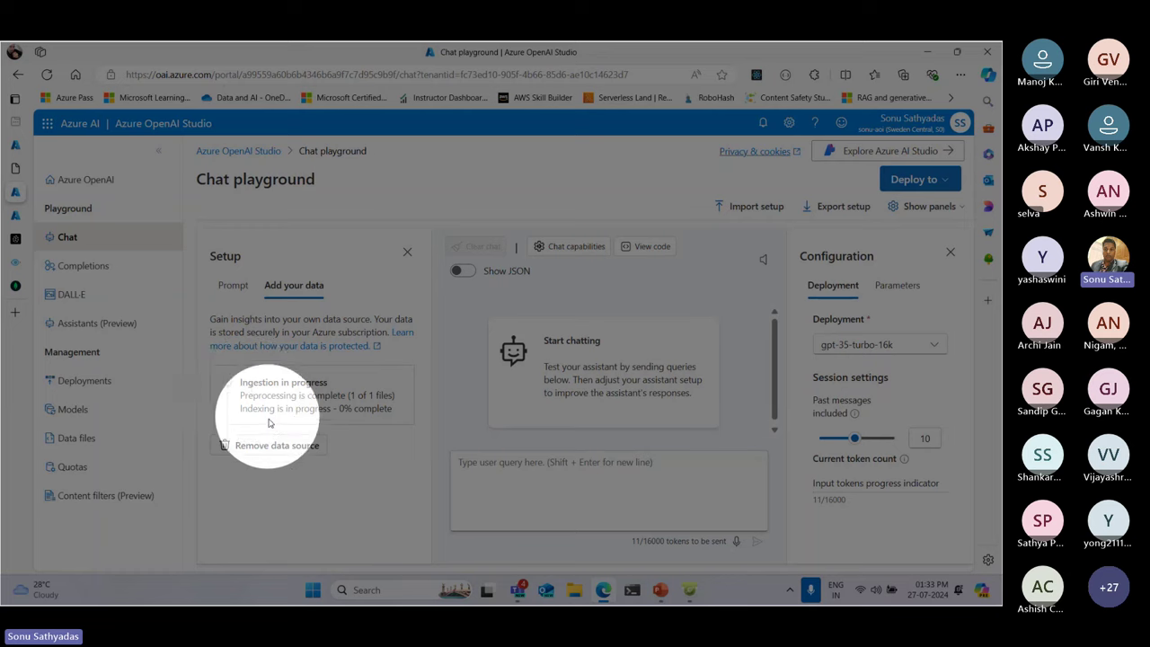
pyautogui.click(375, 421)
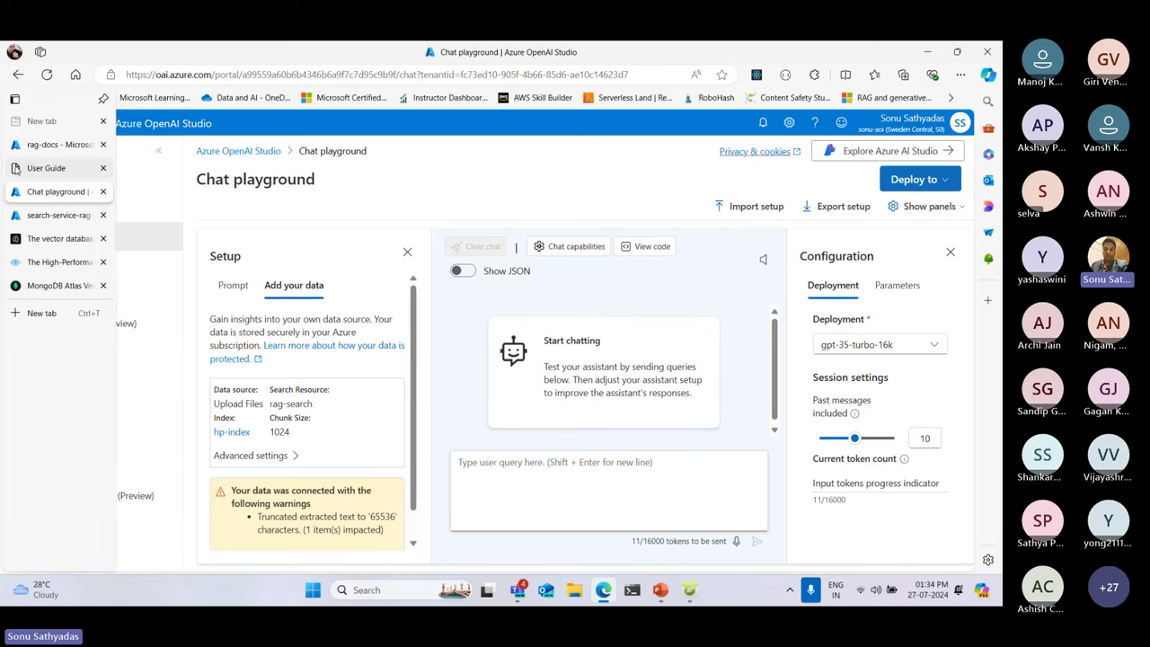
# Consult the User Guide's recovery media section and ask the chat playground "How to create recovery media and do the backup in HP laptops?"
pyautogui.click(54, 168)
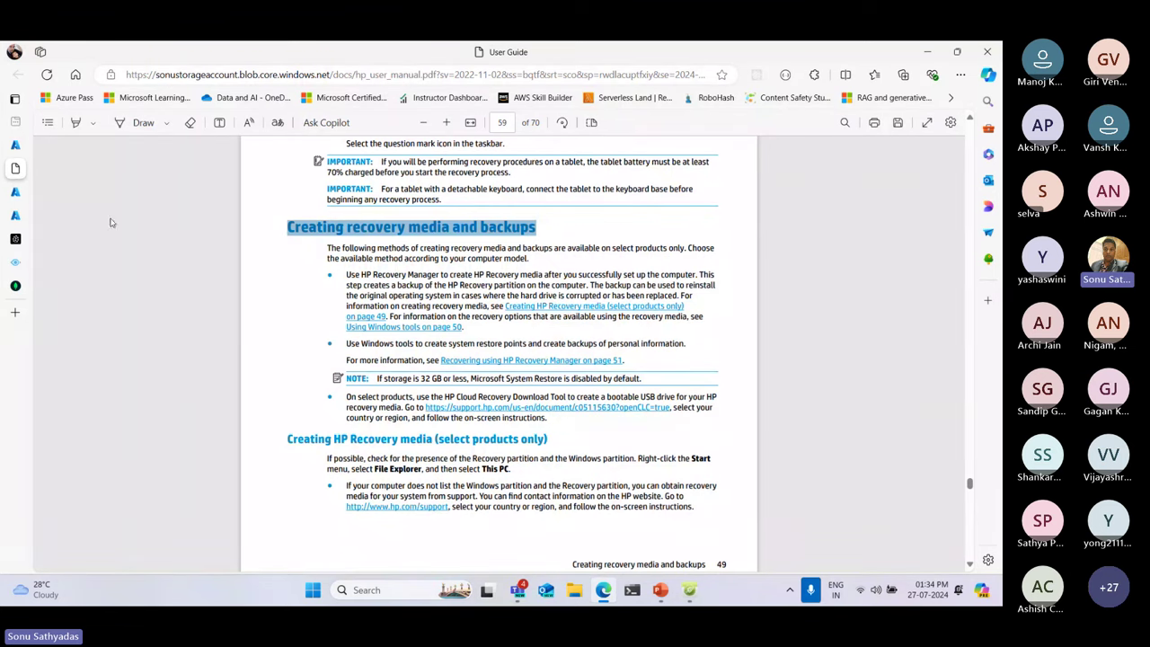
pyautogui.moveTo(27, 215)
pyautogui.click(54, 192)
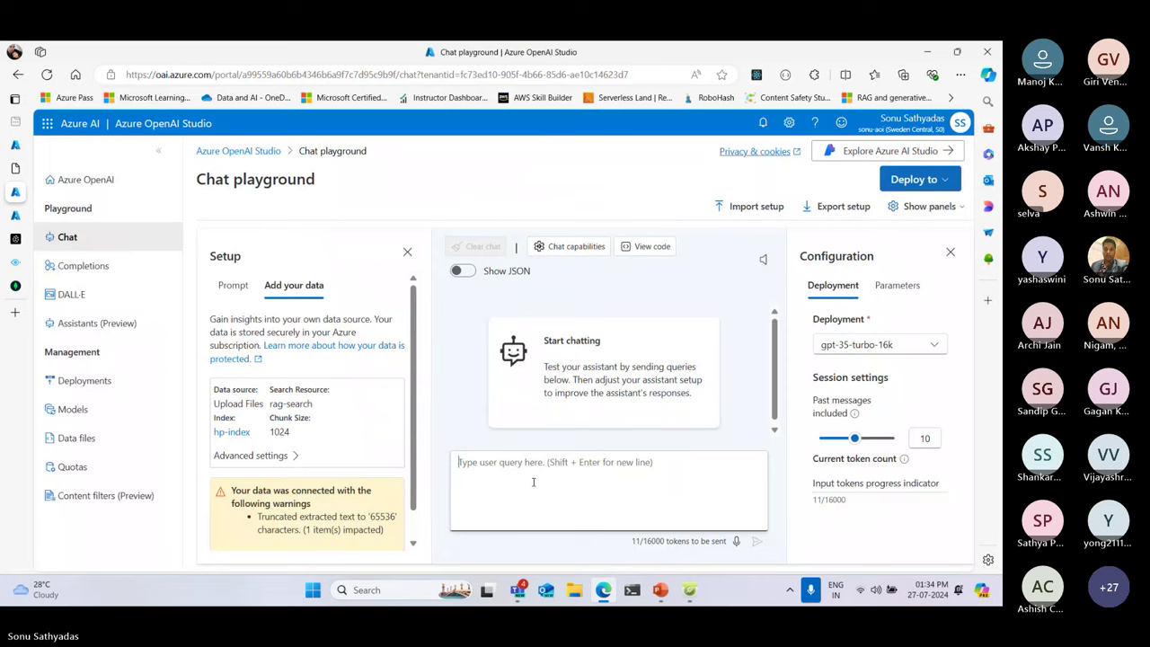
pyautogui.write('How to c')
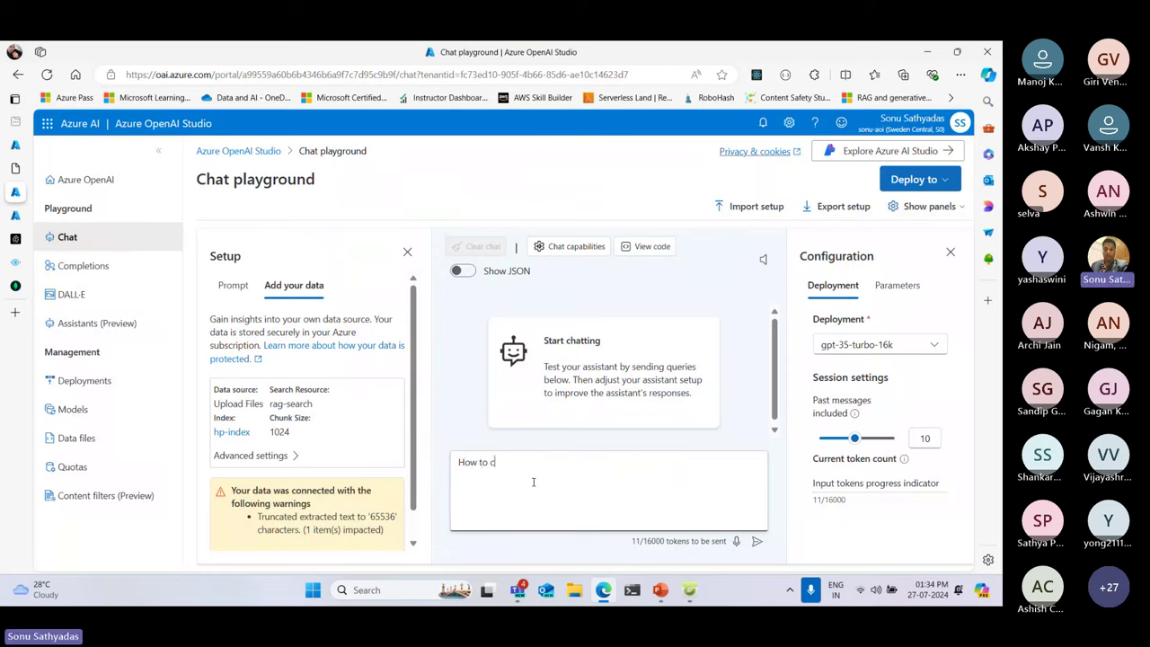
pyautogui.write('reate recovery media and do the back')
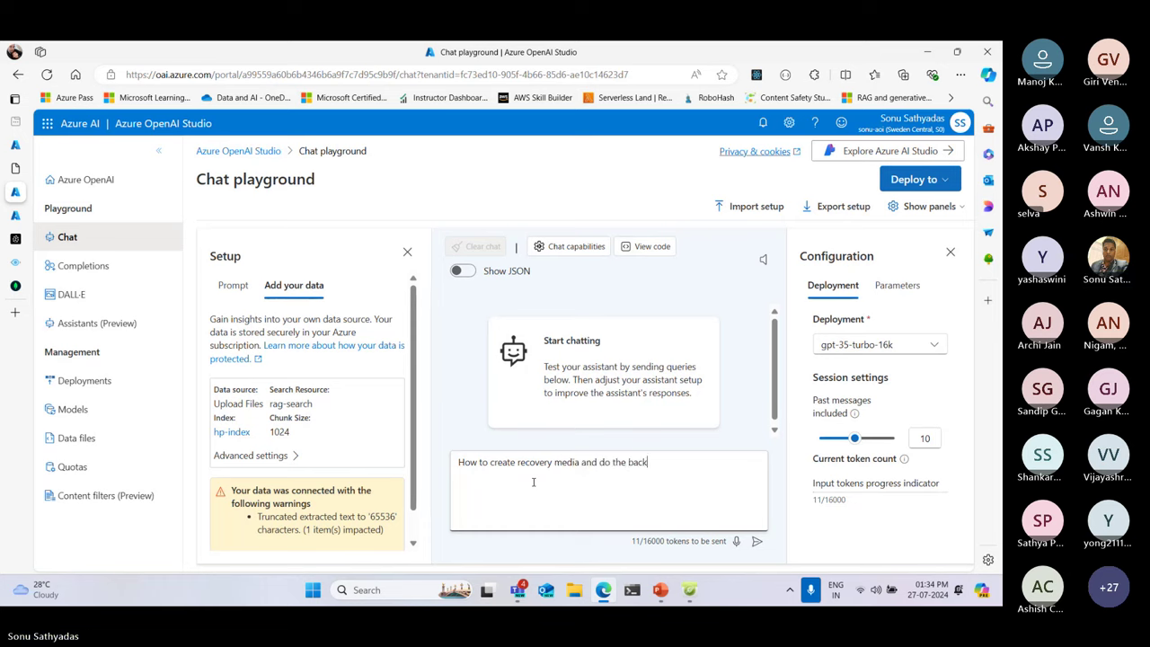
pyautogui.write('up in G')
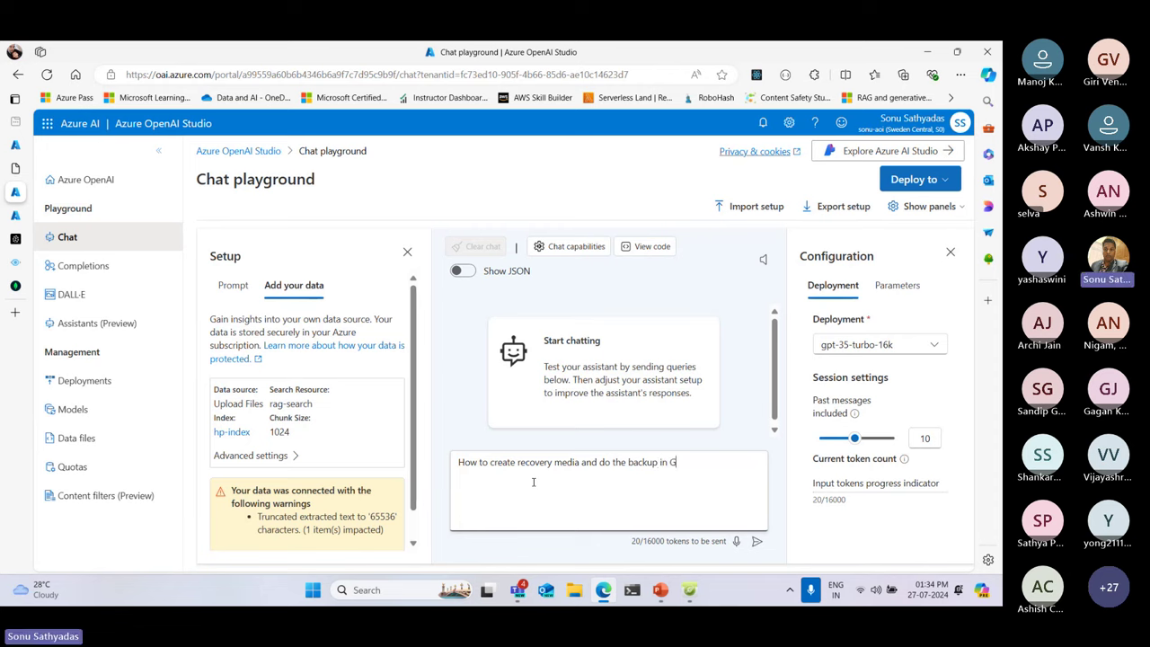
pyautogui.press('BackSpace')
pyautogui.write('HP laptops')
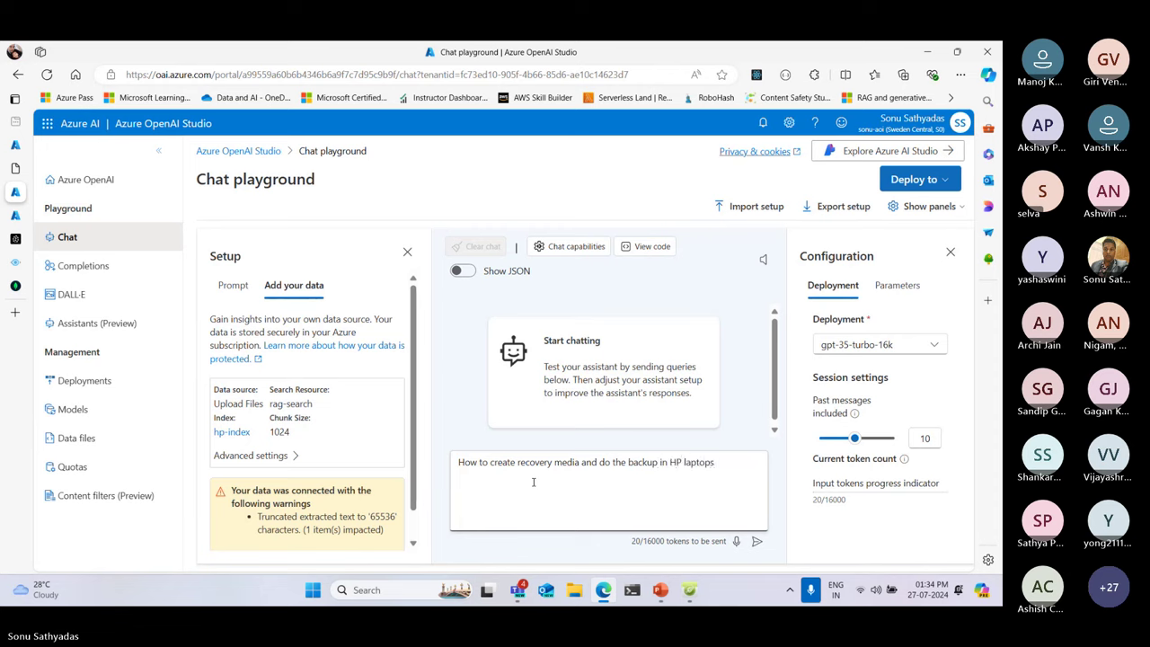
pyautogui.write('?')
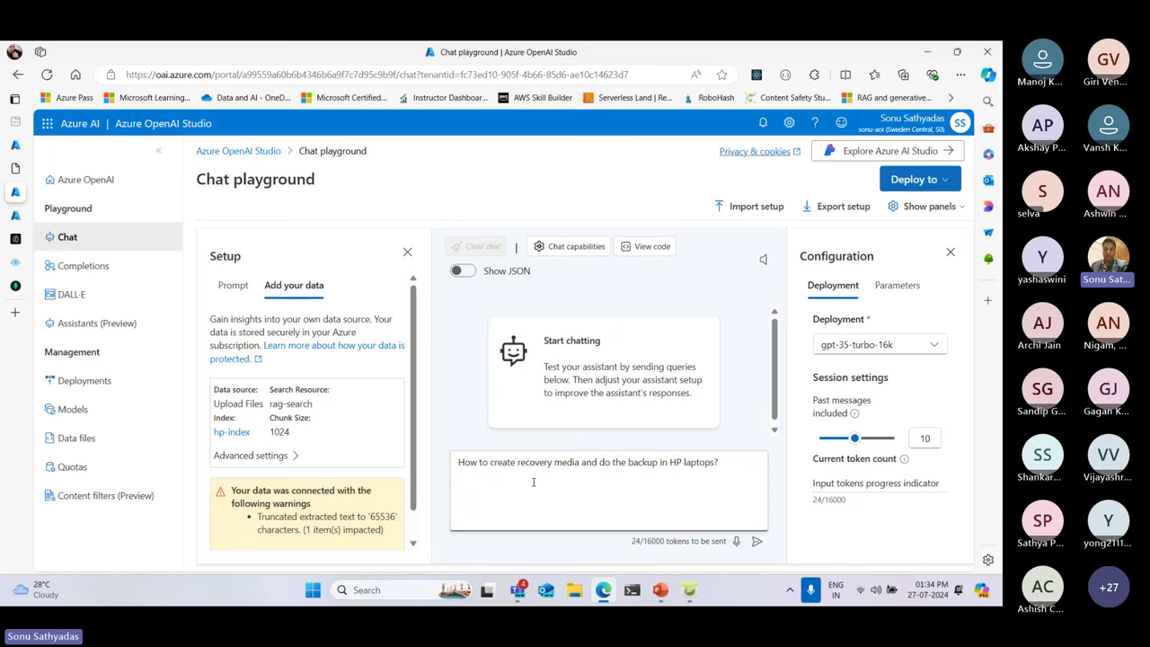
pyautogui.press('Return')
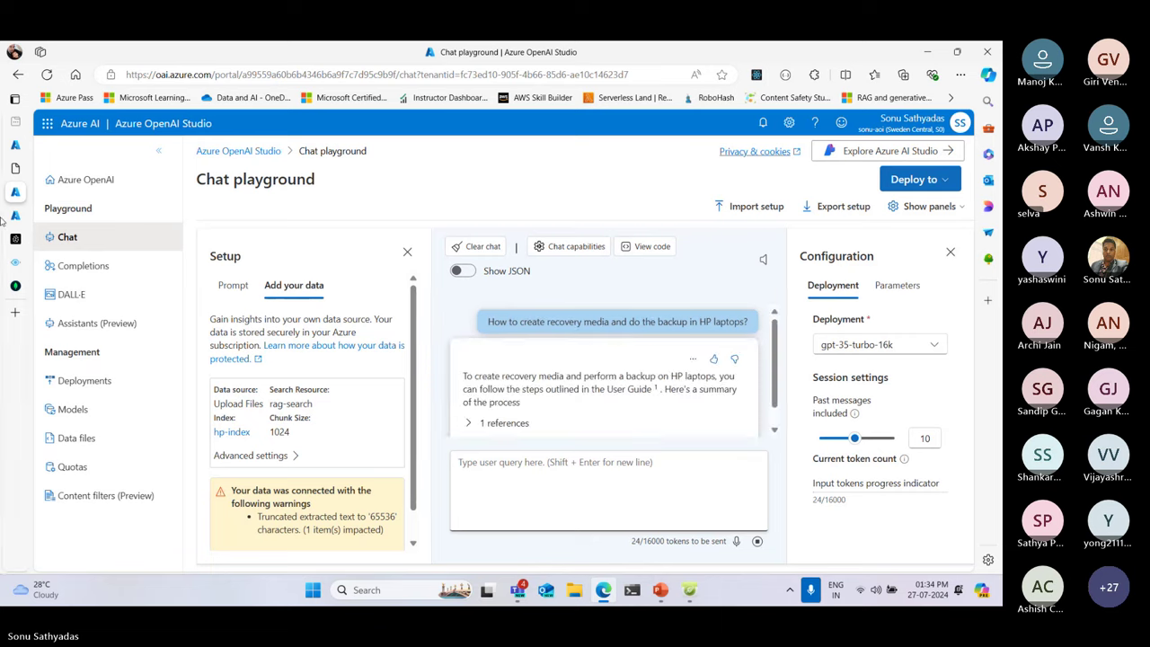
# Examine the User Guide's sections on creating recovery media and backups, including Creating HP Recovery media and Using Windows tools
pyautogui.click(40, 168)
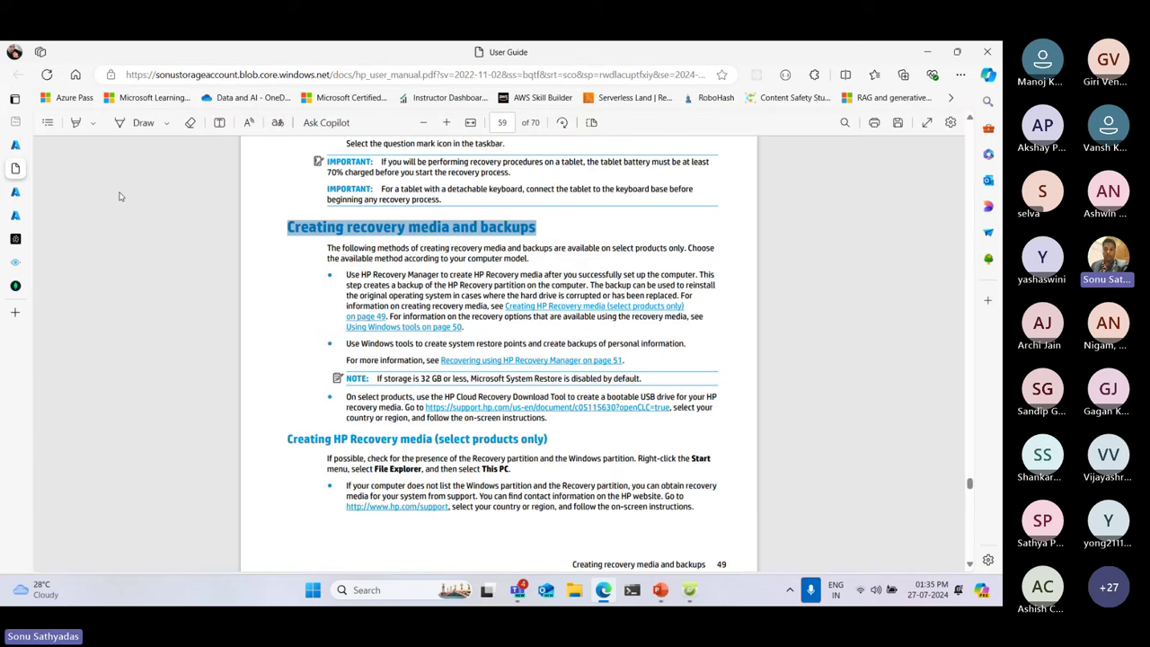
pyautogui.scroll(-3, 306, 318)
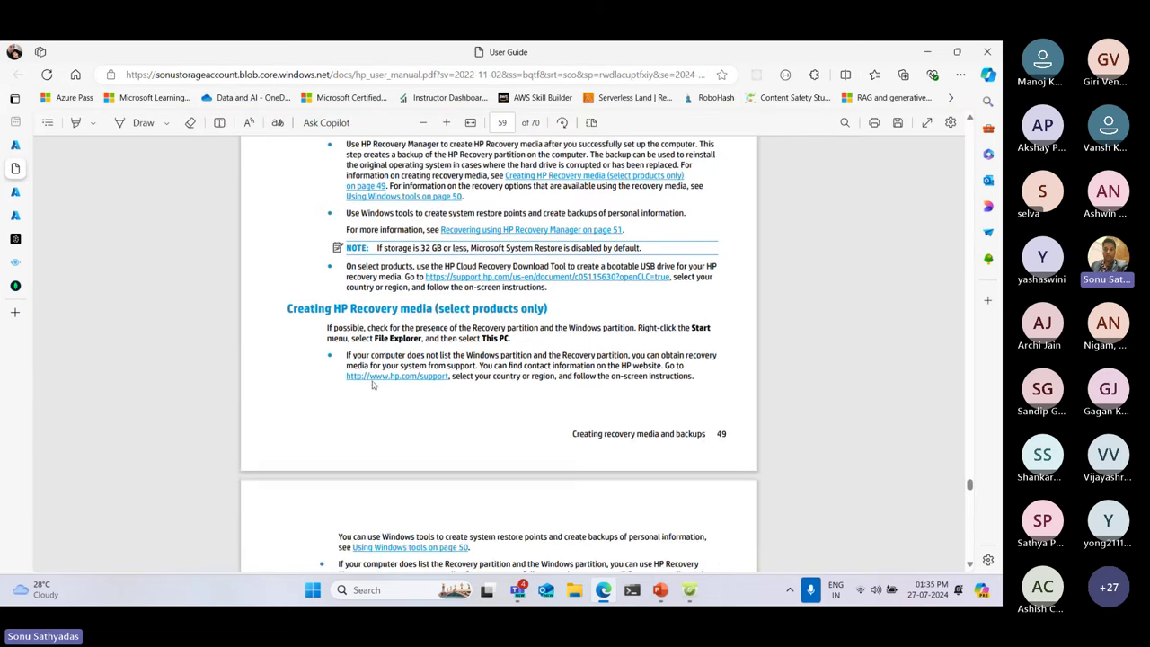
pyautogui.moveTo(287, 308); pyautogui.dragTo(579, 315)
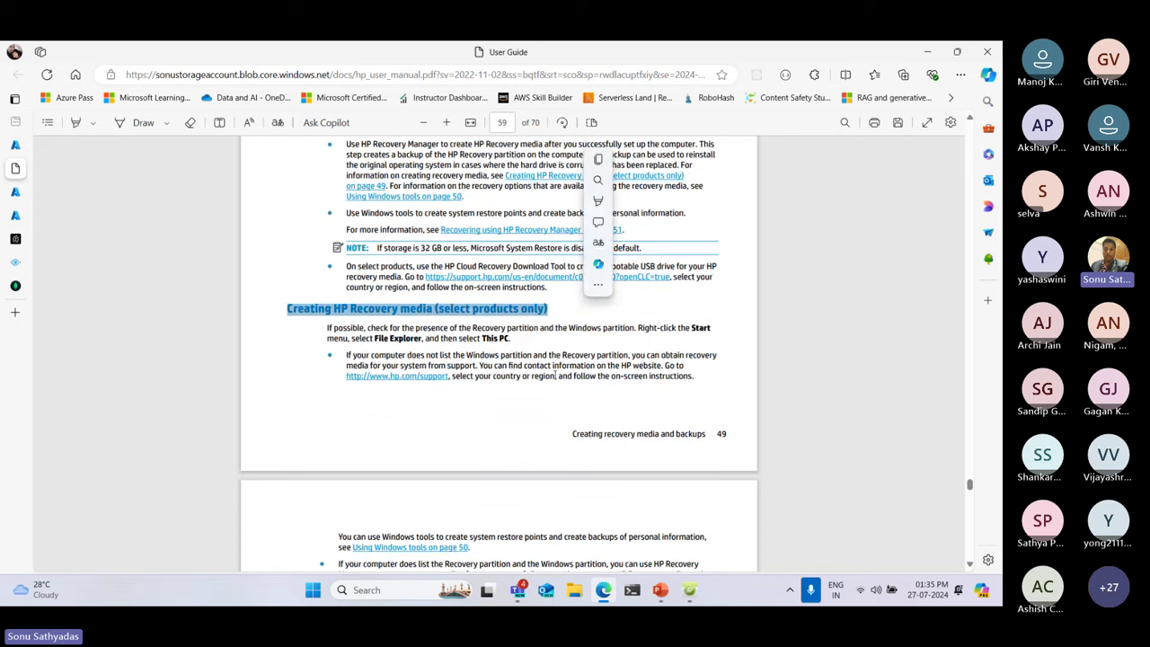
pyautogui.scroll(-10, 555, 375)
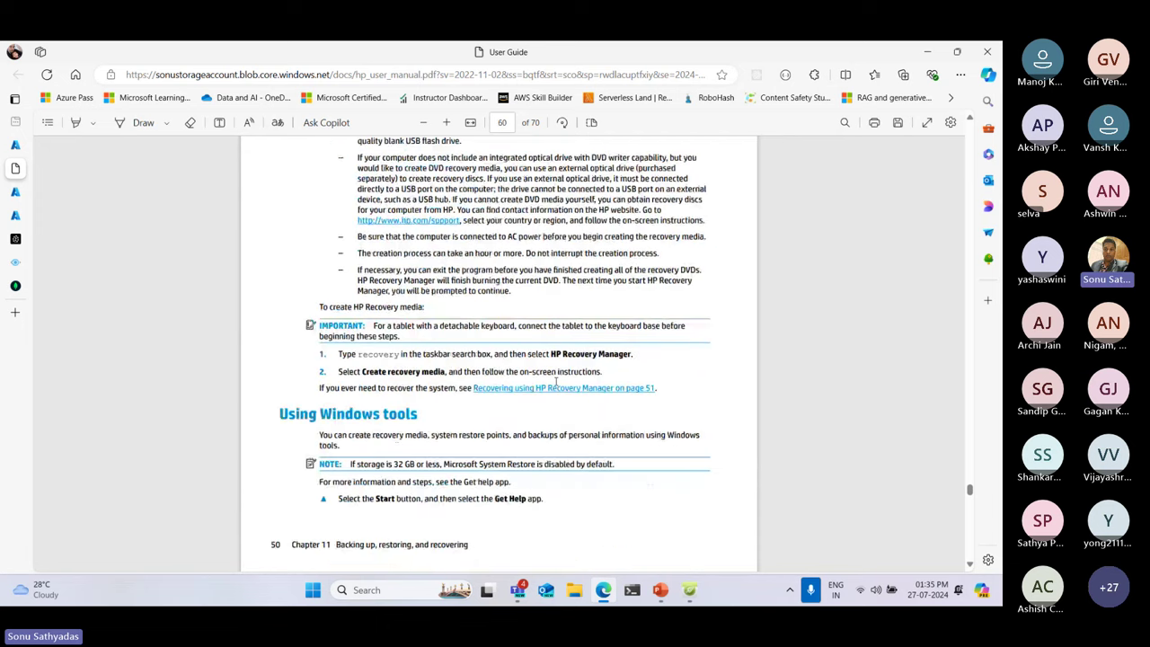
pyautogui.scroll(6, 554, 381)
pyautogui.scroll(7, 555, 381)
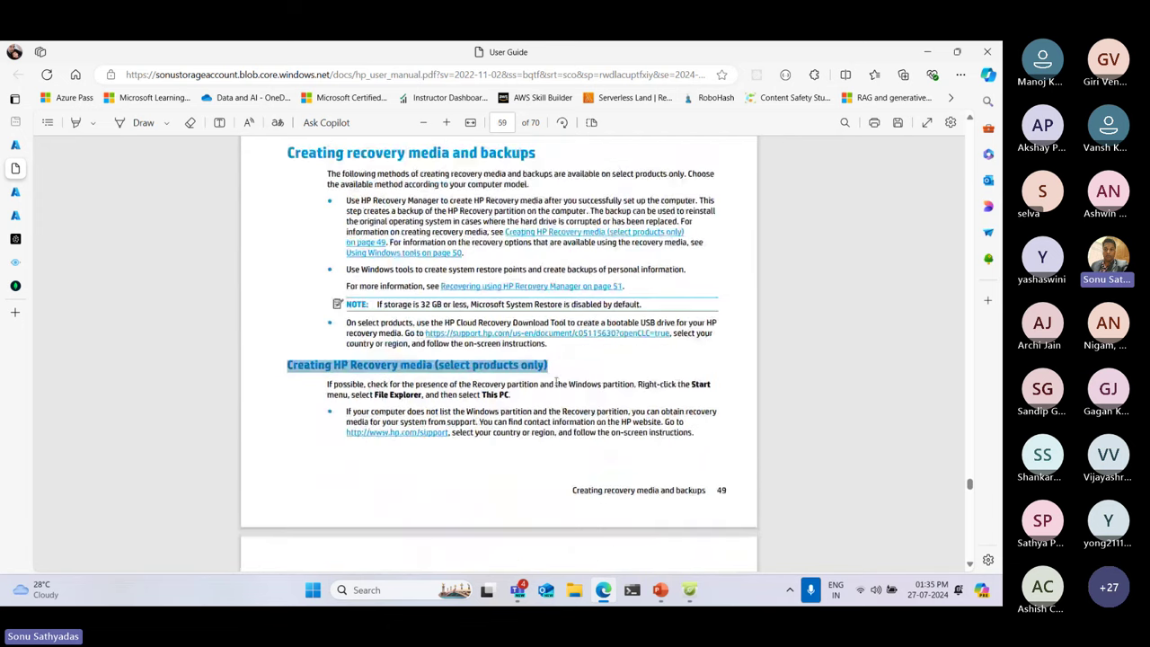
pyautogui.scroll(-4, 556, 383)
pyautogui.scroll(6, 555, 384)
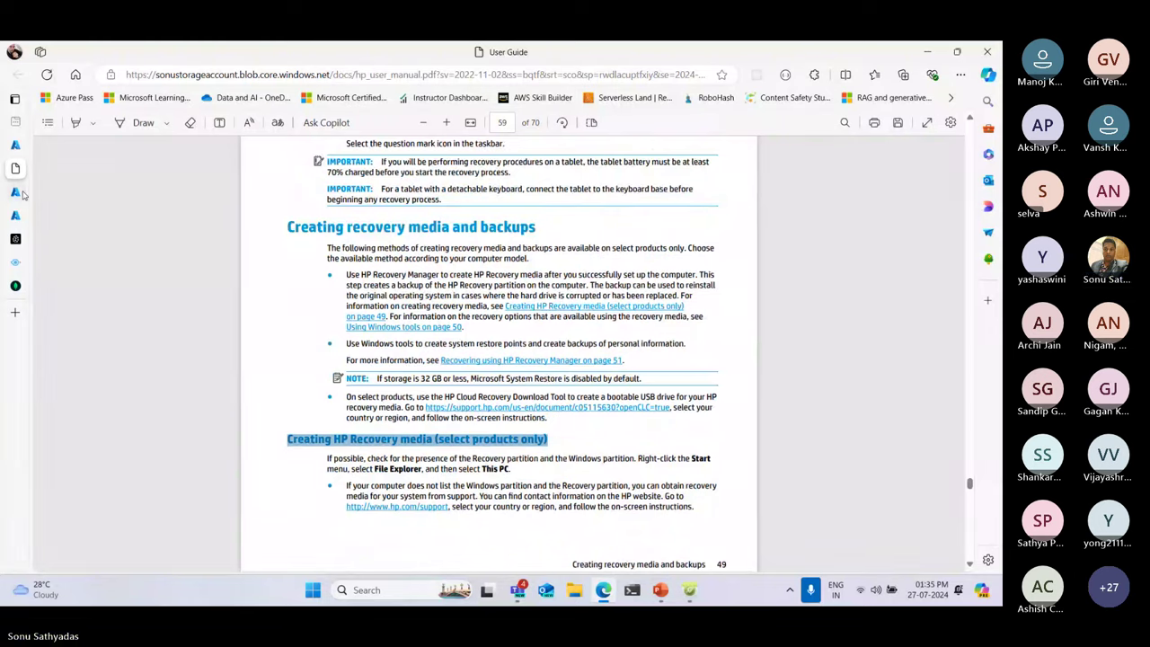
# Return to the chat playground and read the answer on recovery media, marking the words "select products only"
pyautogui.click(15, 192)
pyautogui.scroll(-5, 619, 358)
pyautogui.scroll(1, 619, 358)
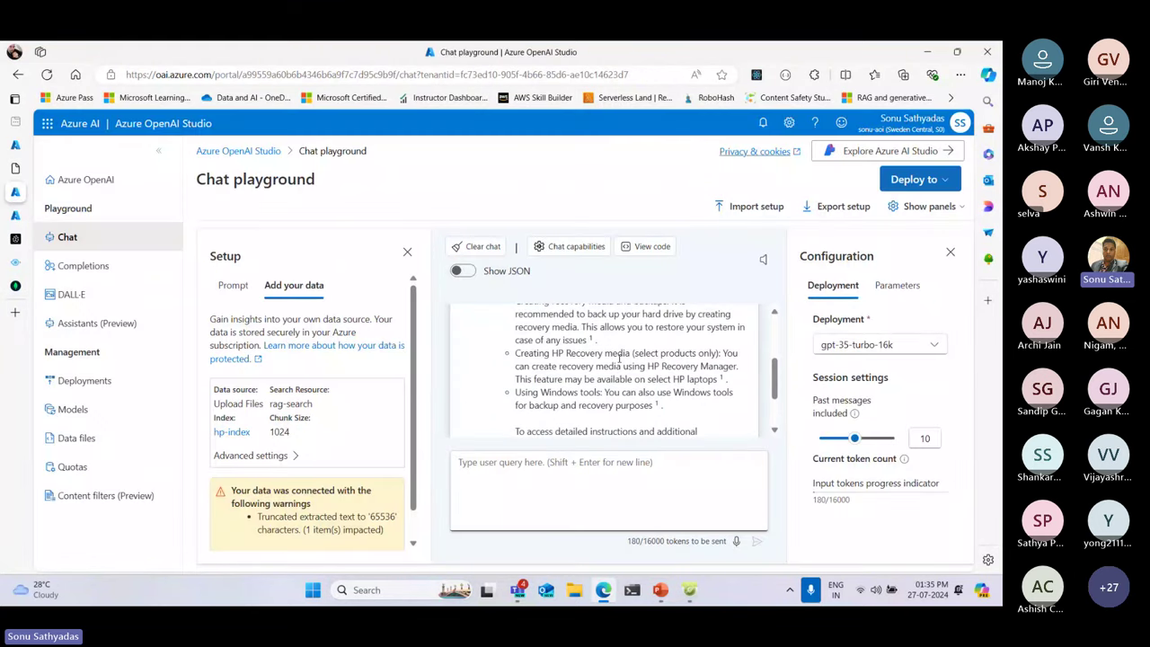
pyautogui.scroll(5, 619, 357)
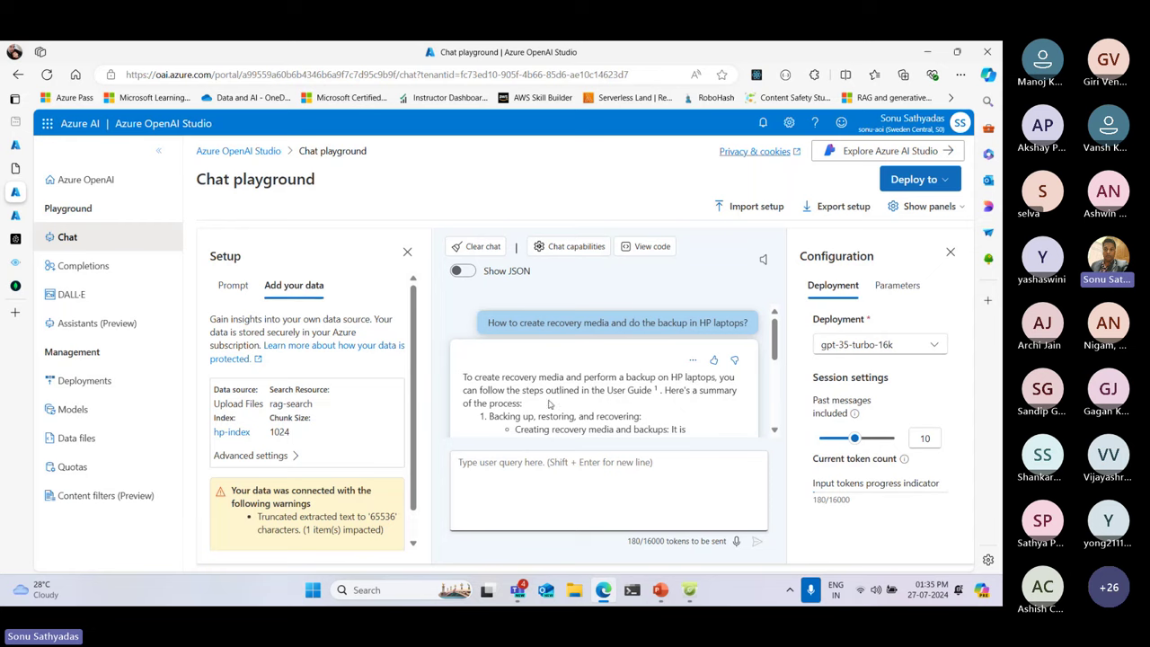
pyautogui.scroll(-1, 544, 376)
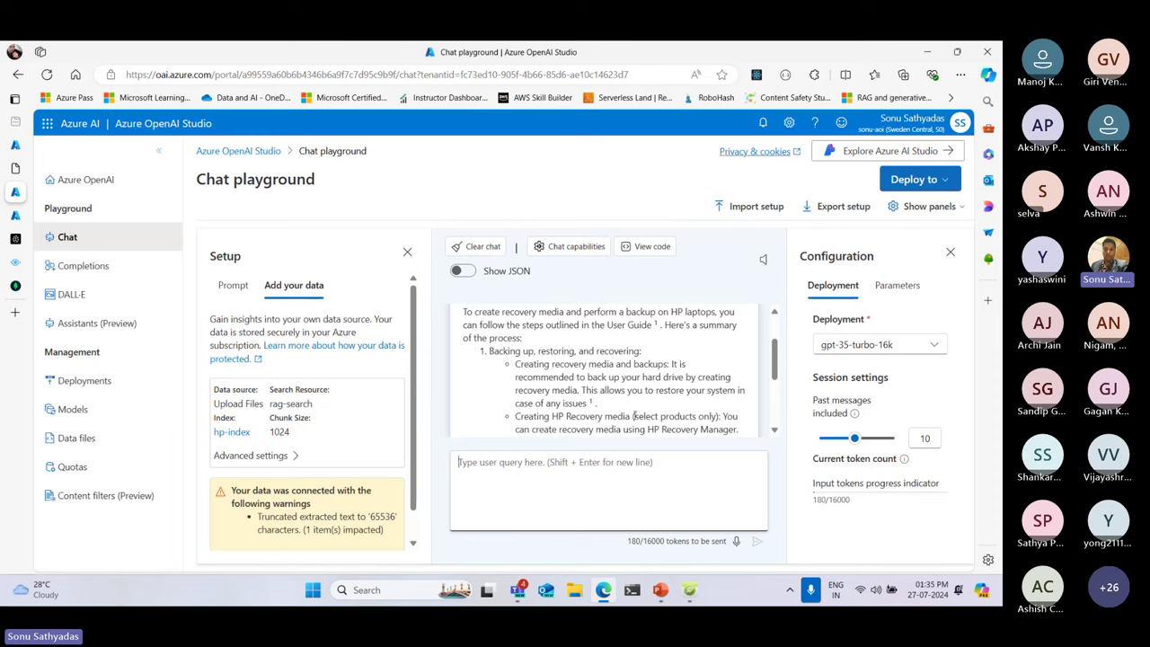
pyautogui.moveTo(634, 417); pyautogui.dragTo(715, 416)
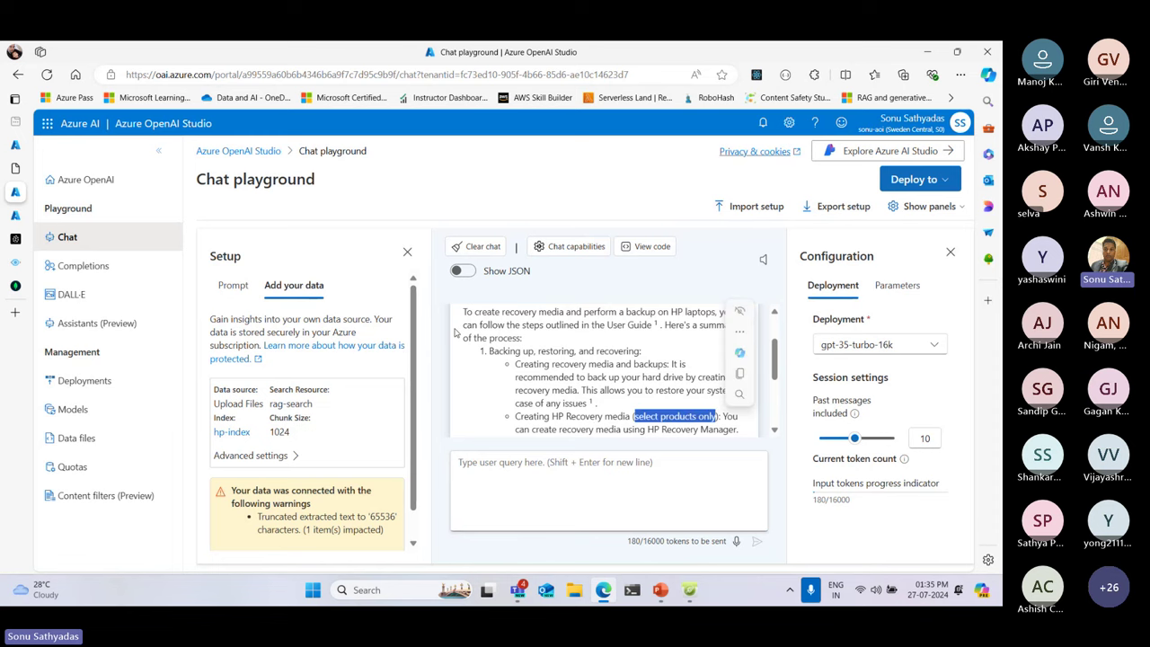
# Compare the User Guide's "Creating HP Recovery media (select products only)" section with the answer and return to the chat playground
pyautogui.click(36, 168)
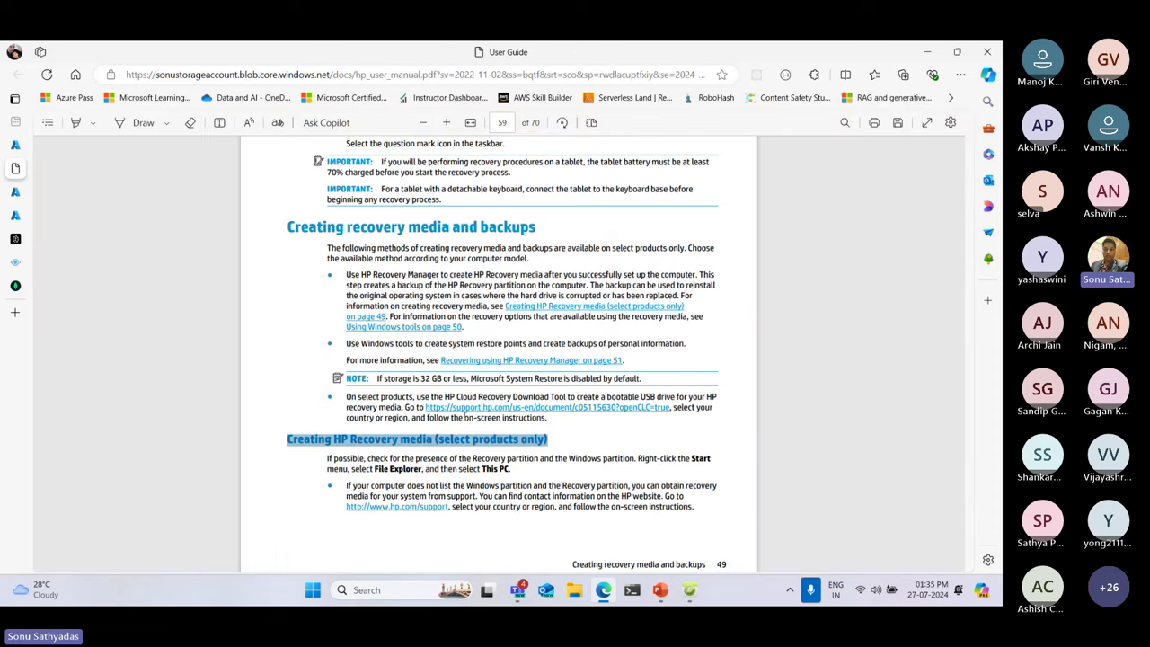
pyautogui.scroll(-3, 416, 429)
pyautogui.moveTo(288, 308); pyautogui.dragTo(549, 312)
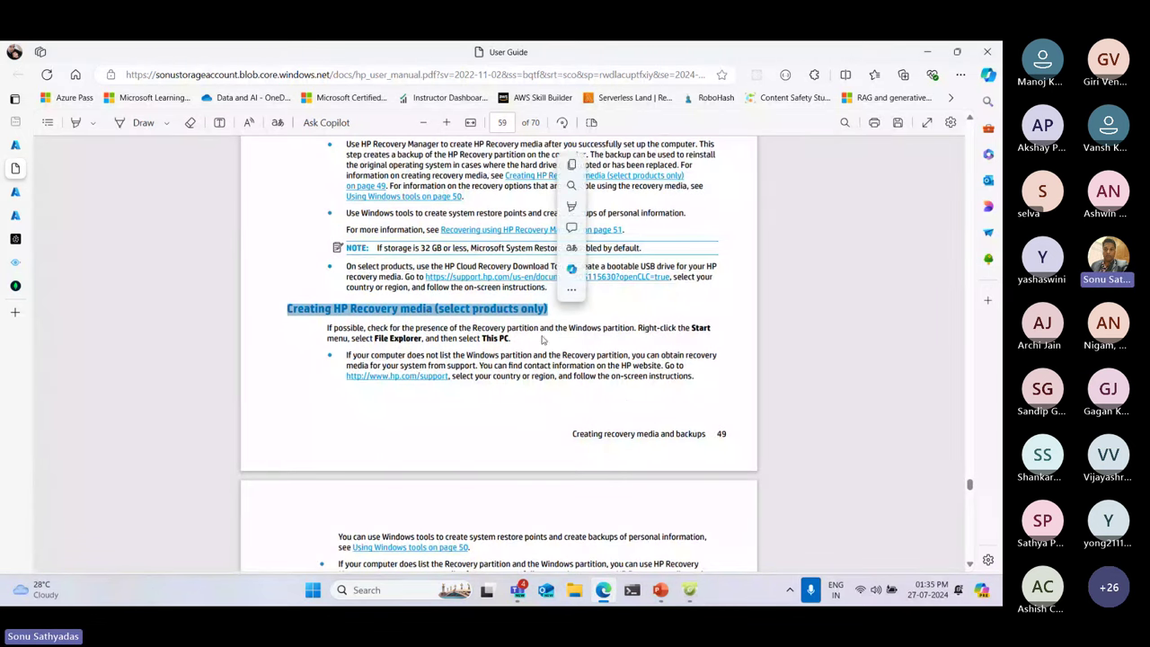
pyautogui.scroll(-3, 549, 312)
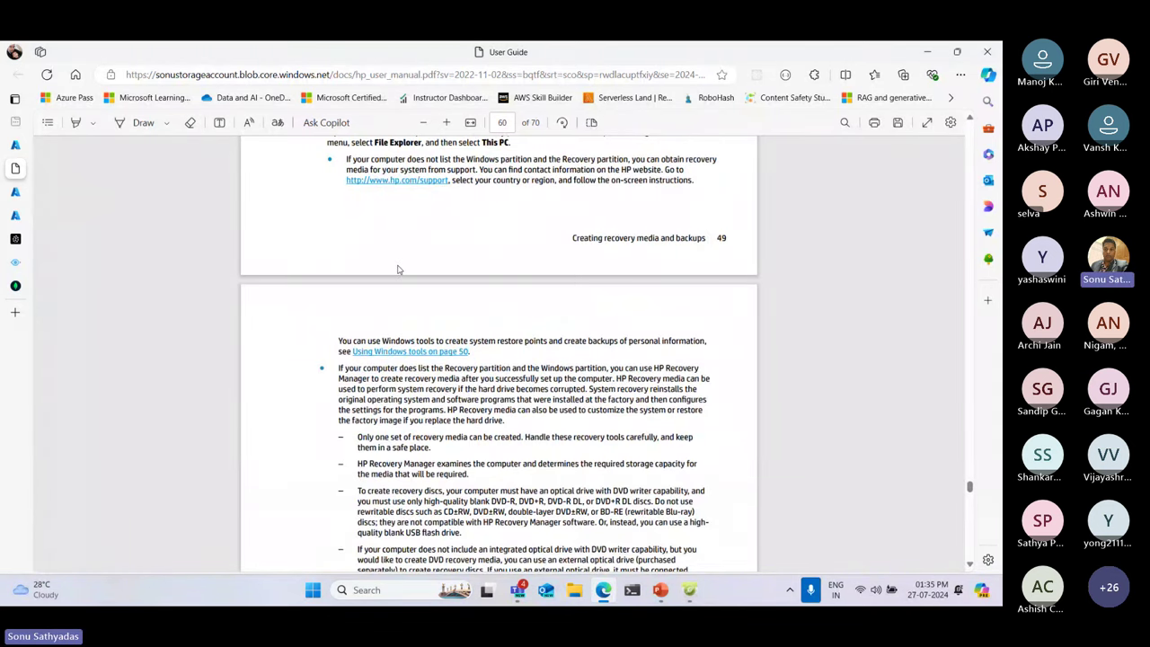
pyautogui.scroll(3, 399, 267)
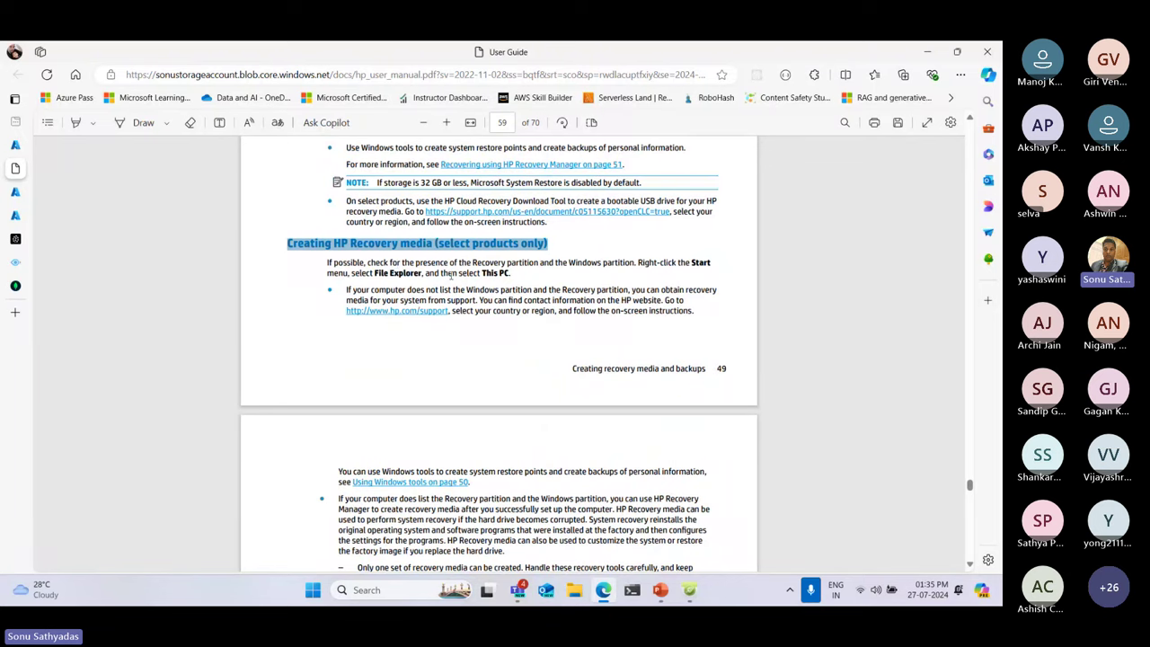
pyautogui.moveTo(34, 153)
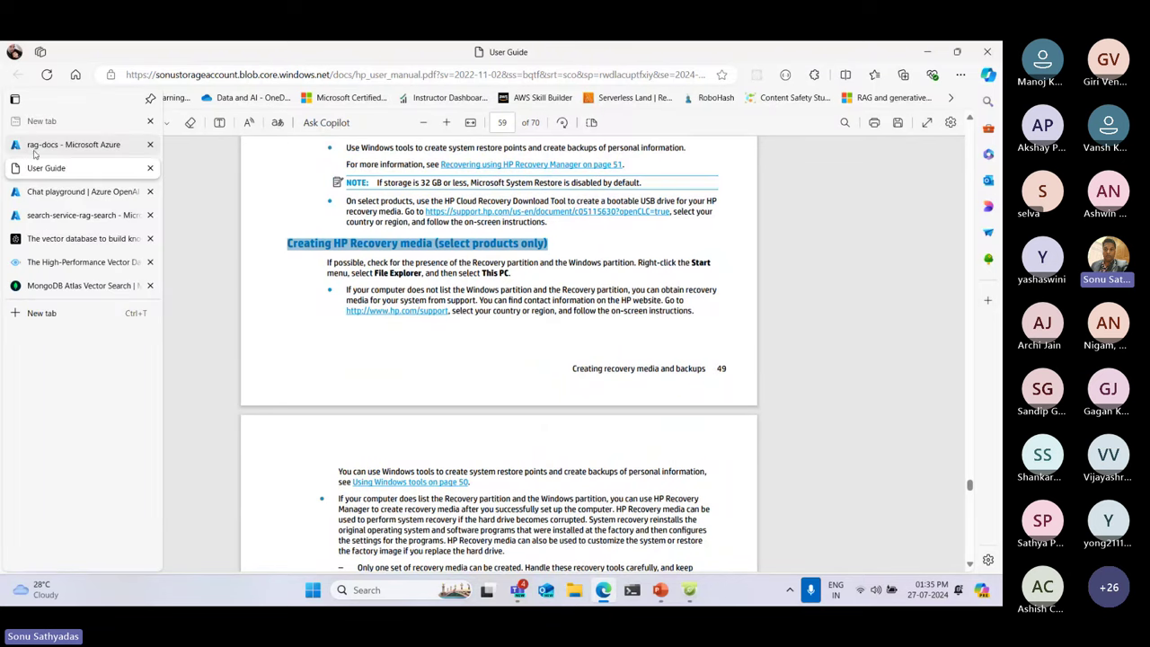
pyautogui.click(38, 190)
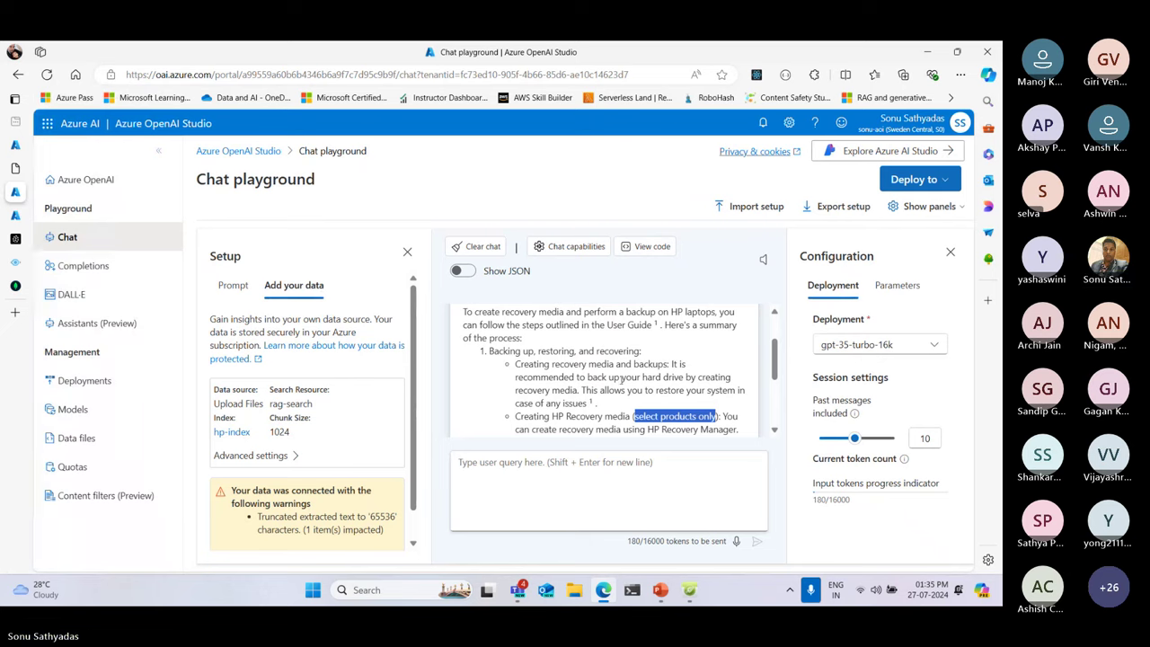
# Mark "Using Windows tools:" in the recovery media answer, compare it with the User Guide's section of that name, and return to the chat playground
pyautogui.scroll(-1, 620, 379)
pyautogui.scroll(-1, 620, 379)
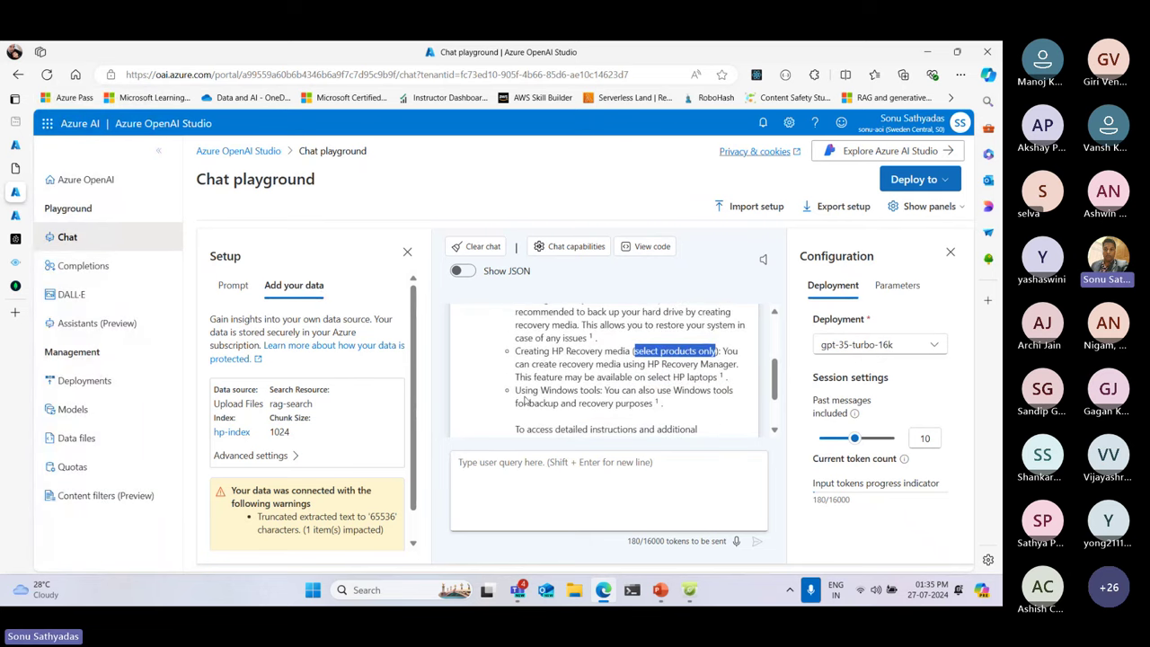
pyautogui.moveTo(516, 391); pyautogui.dragTo(607, 395)
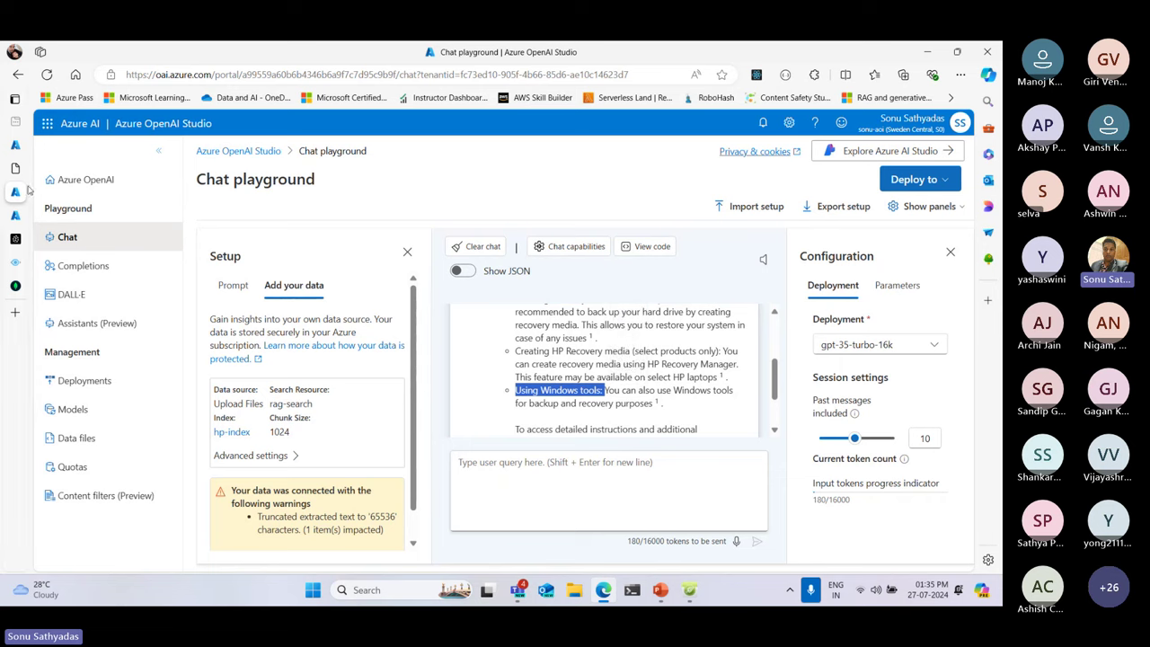
pyautogui.click(14, 168)
pyautogui.scroll(-10, 376, 284)
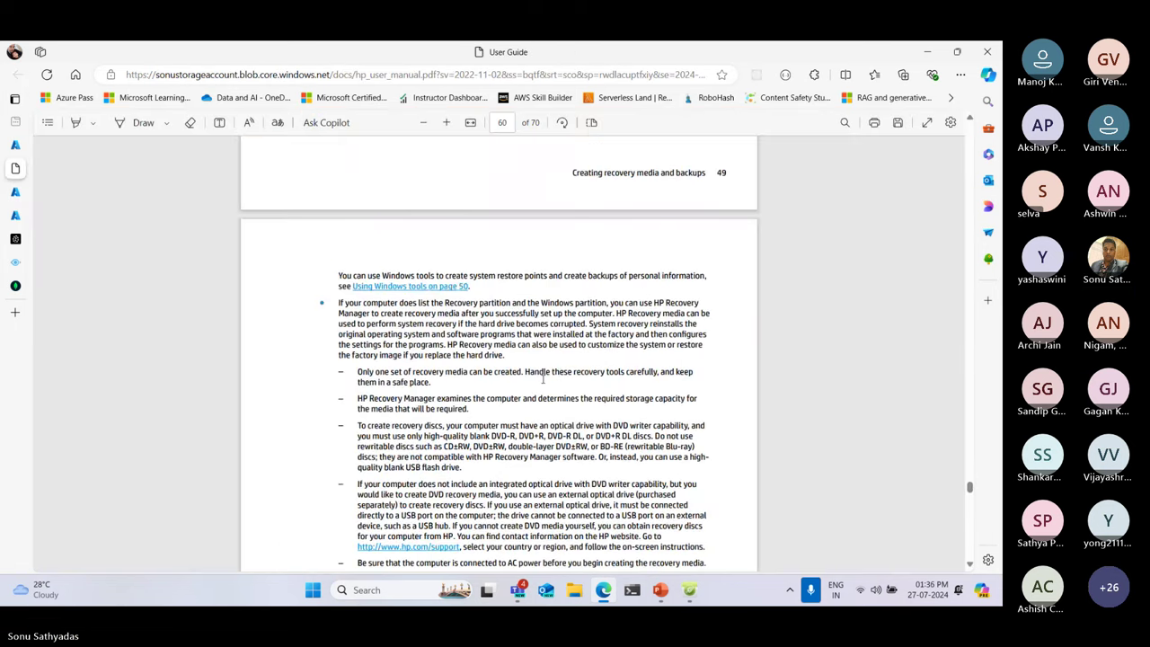
pyautogui.scroll(-3, 543, 379)
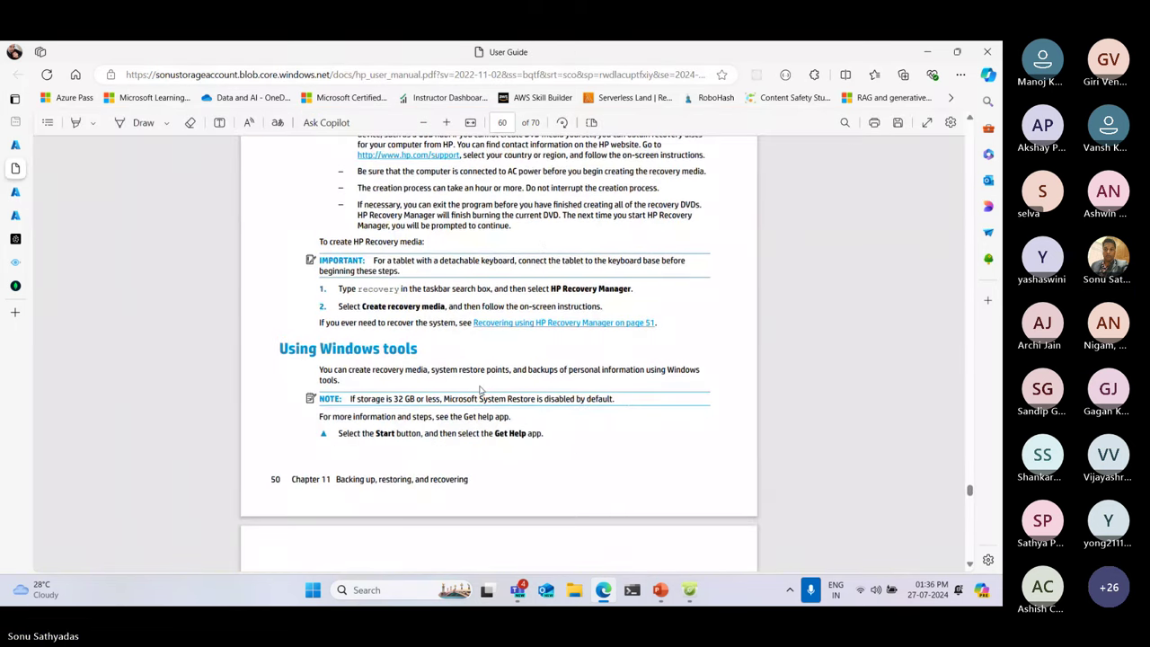
pyautogui.moveTo(21, 151)
pyautogui.click(27, 192)
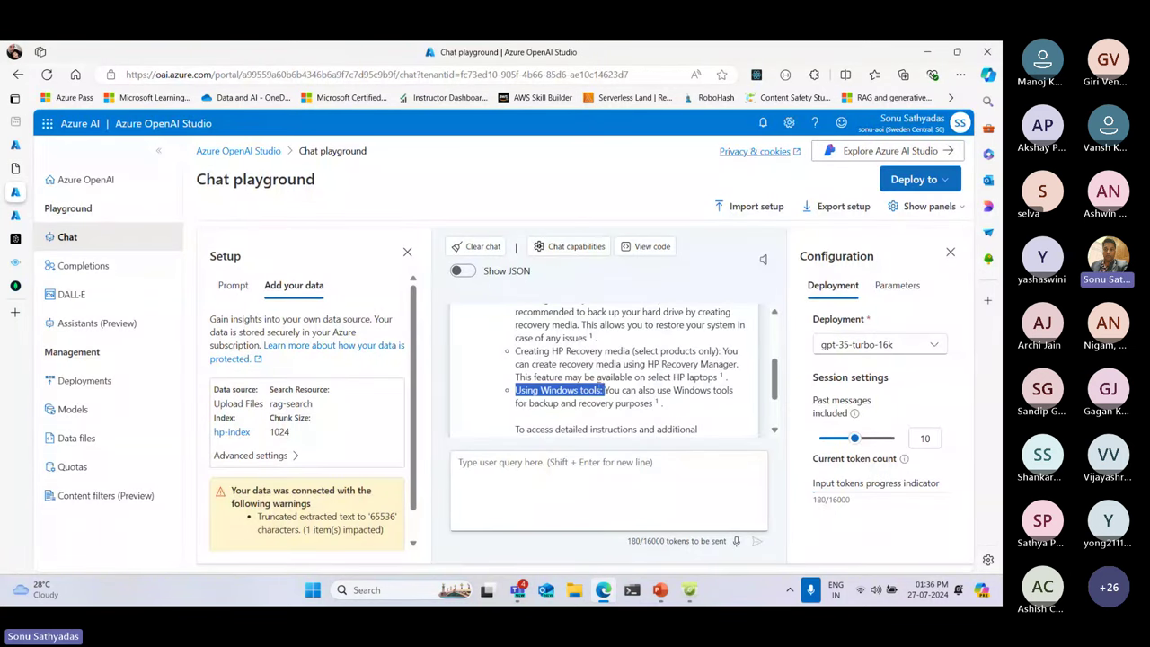
# Read the end of the recovery media answer and expand its references to see the cited source document
pyautogui.scroll(-2, 599, 382)
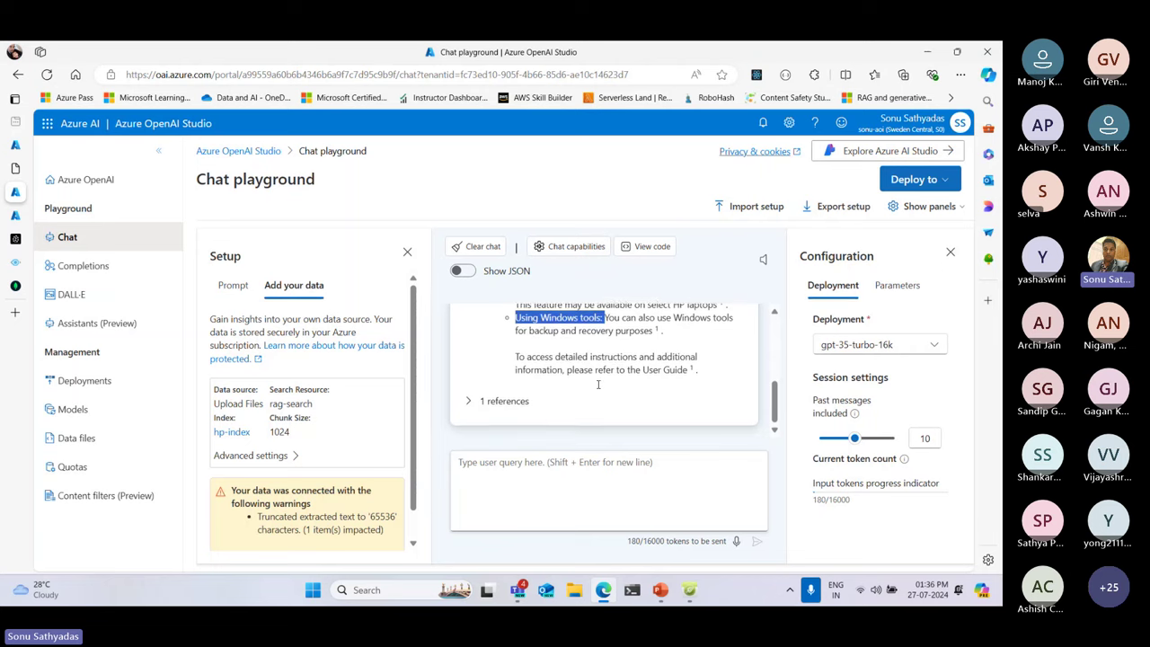
pyautogui.click(468, 402)
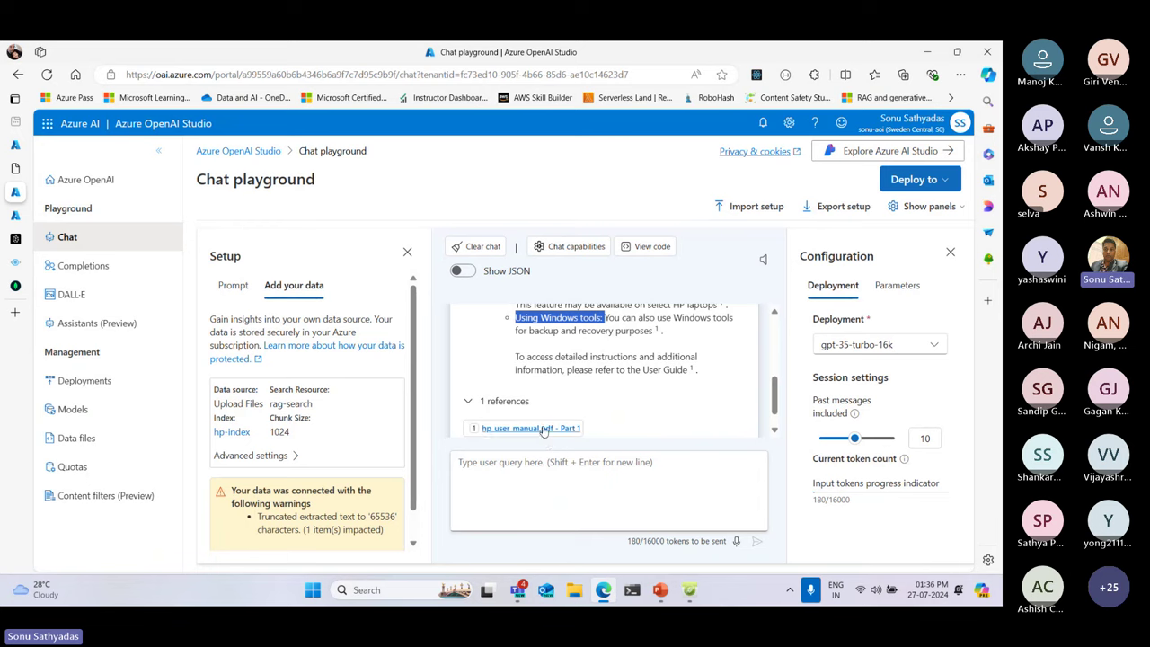
pyautogui.scroll(10, 614, 364)
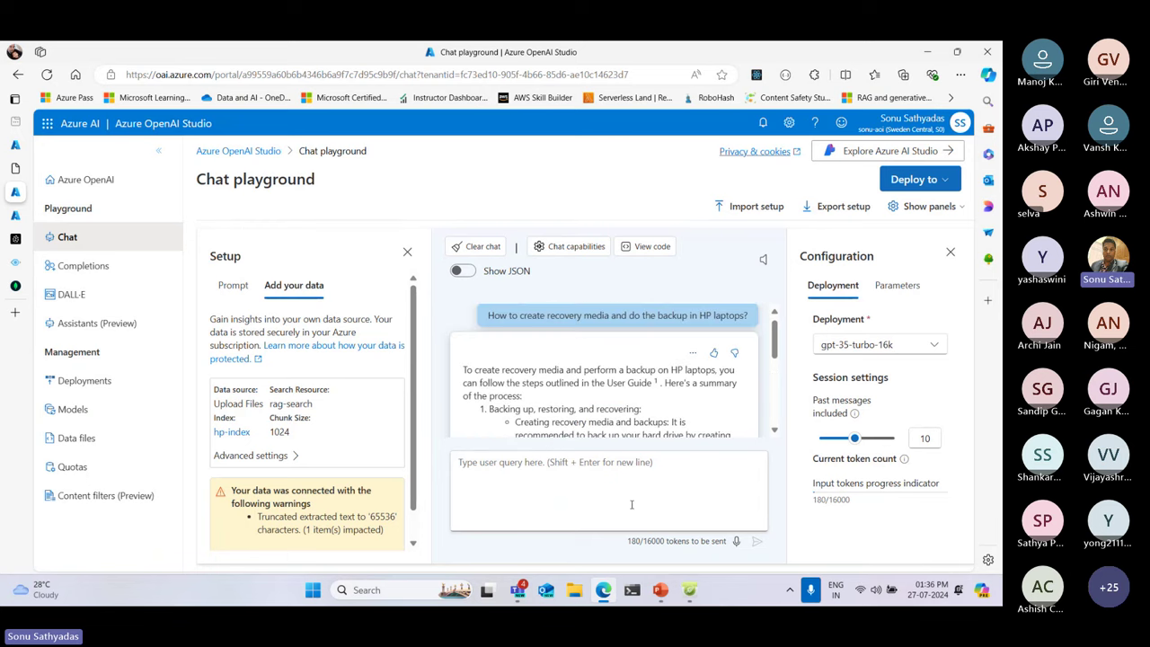
# Find the heading "Downloading HP PC Hardware Diagnostics (UEFI) to a USB device" in the User Guide and copy it
pyautogui.moveTo(15, 192)
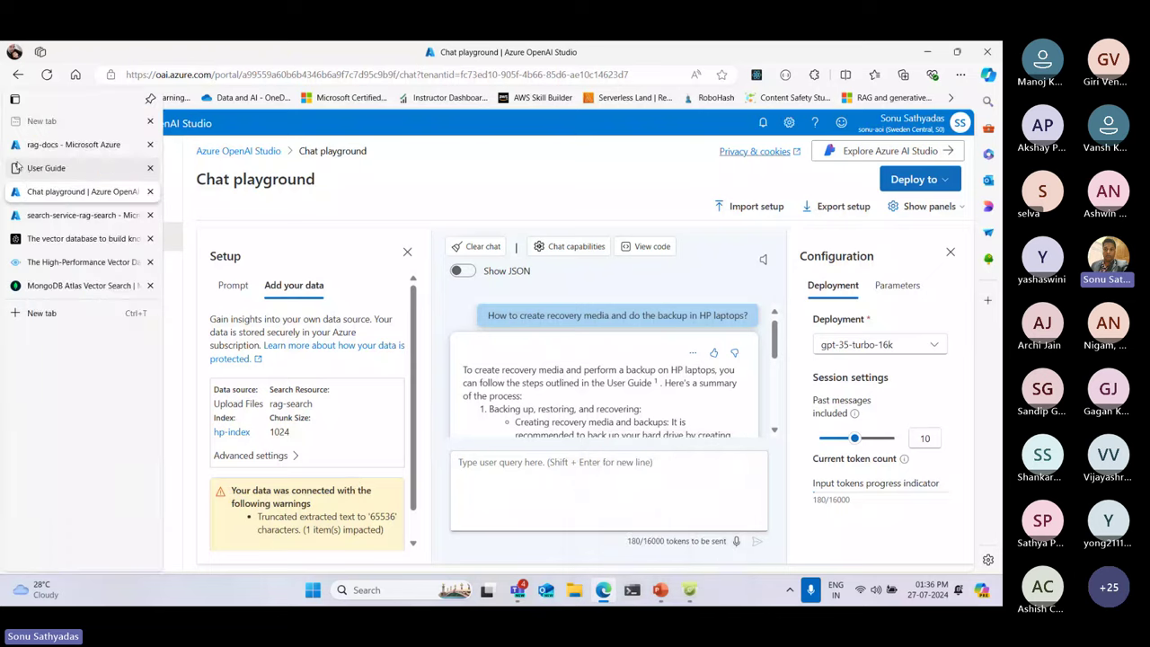
pyautogui.click(22, 168)
pyautogui.scroll(1, 515, 283)
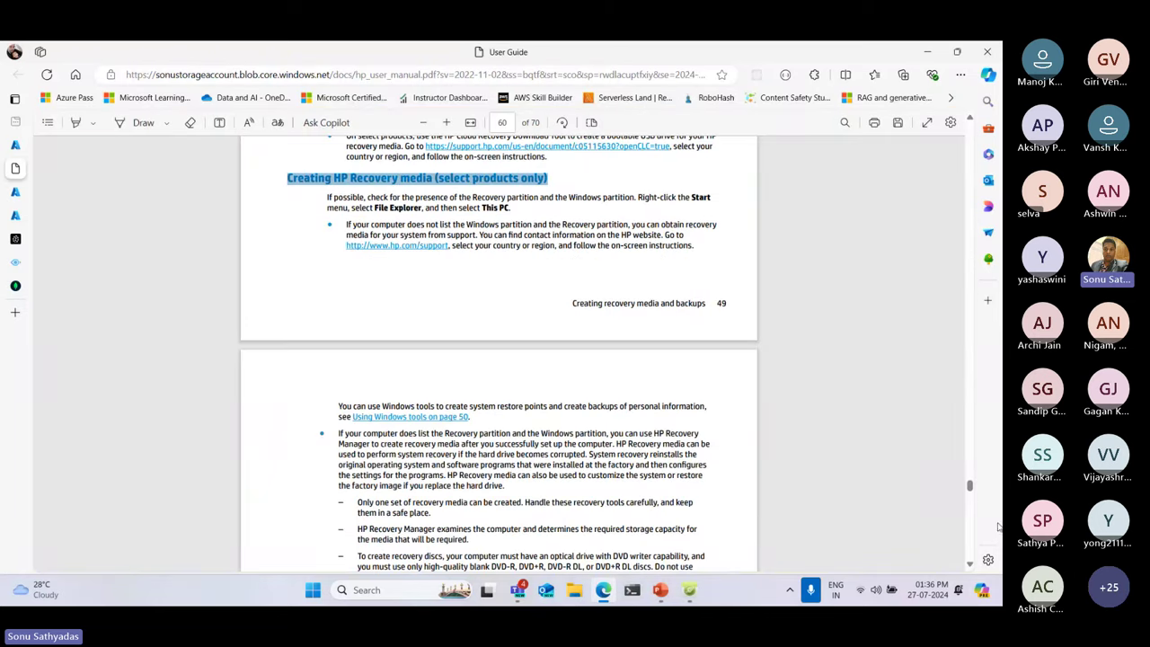
pyautogui.moveTo(970, 486); pyautogui.dragTo(965, 401)
pyautogui.scroll(2, 959, 404)
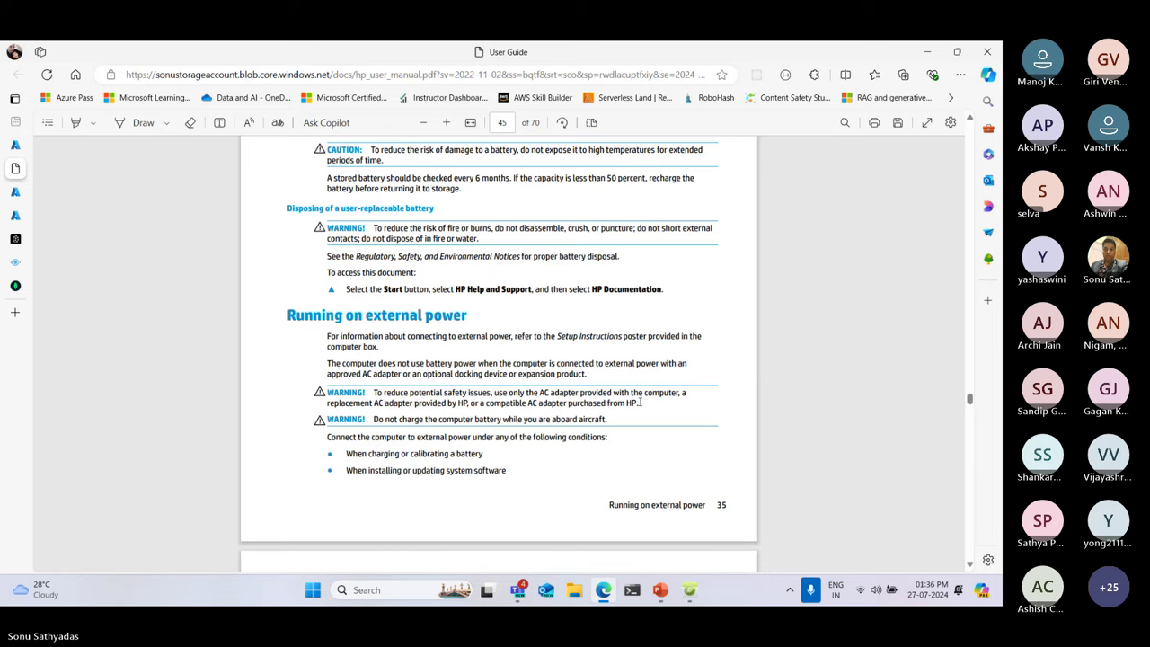
pyautogui.scroll(3, 640, 402)
pyautogui.scroll(-4, 640, 402)
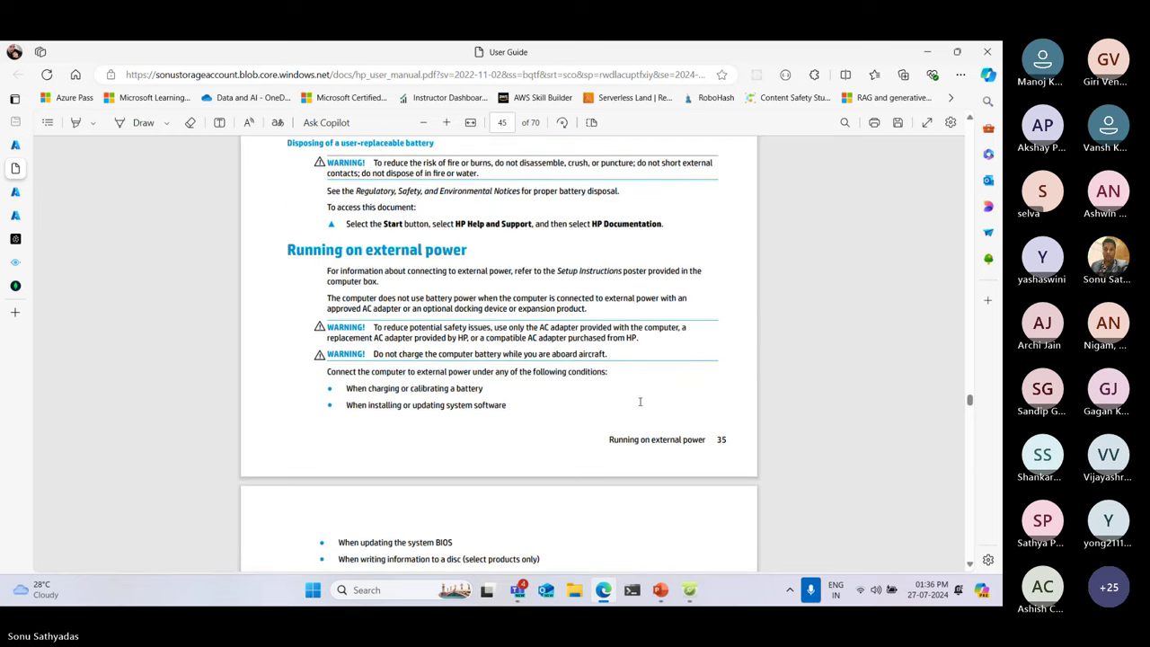
pyautogui.scroll(-5, 640, 401)
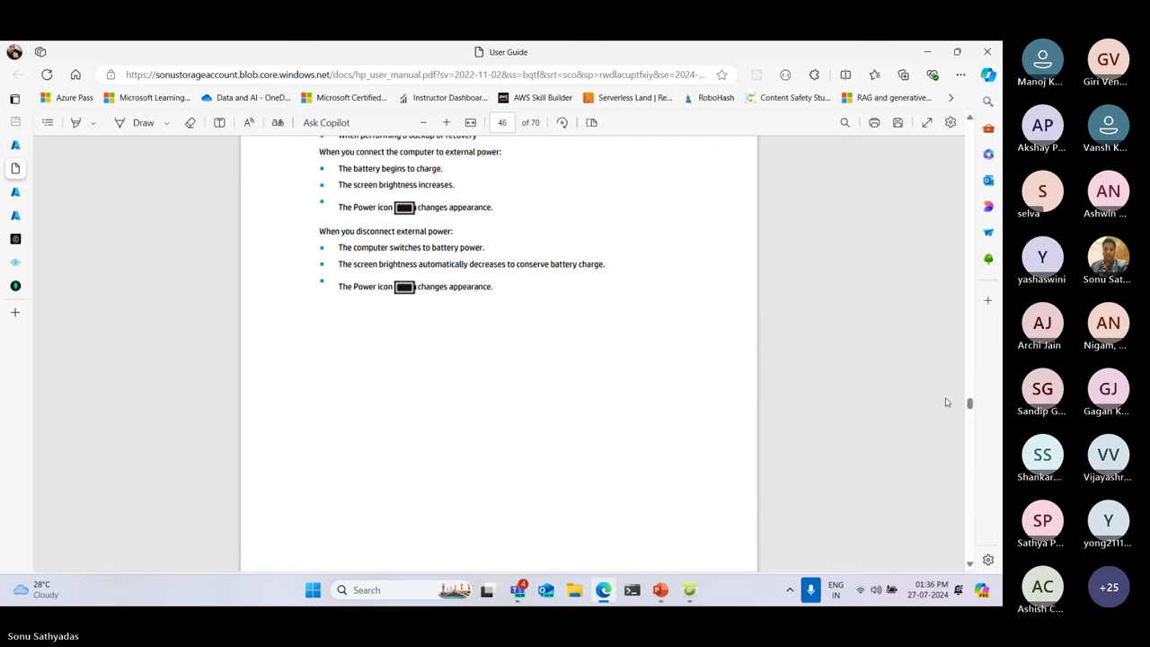
pyautogui.moveTo(971, 400); pyautogui.dragTo(981, 467)
pyautogui.scroll(-5, 796, 341)
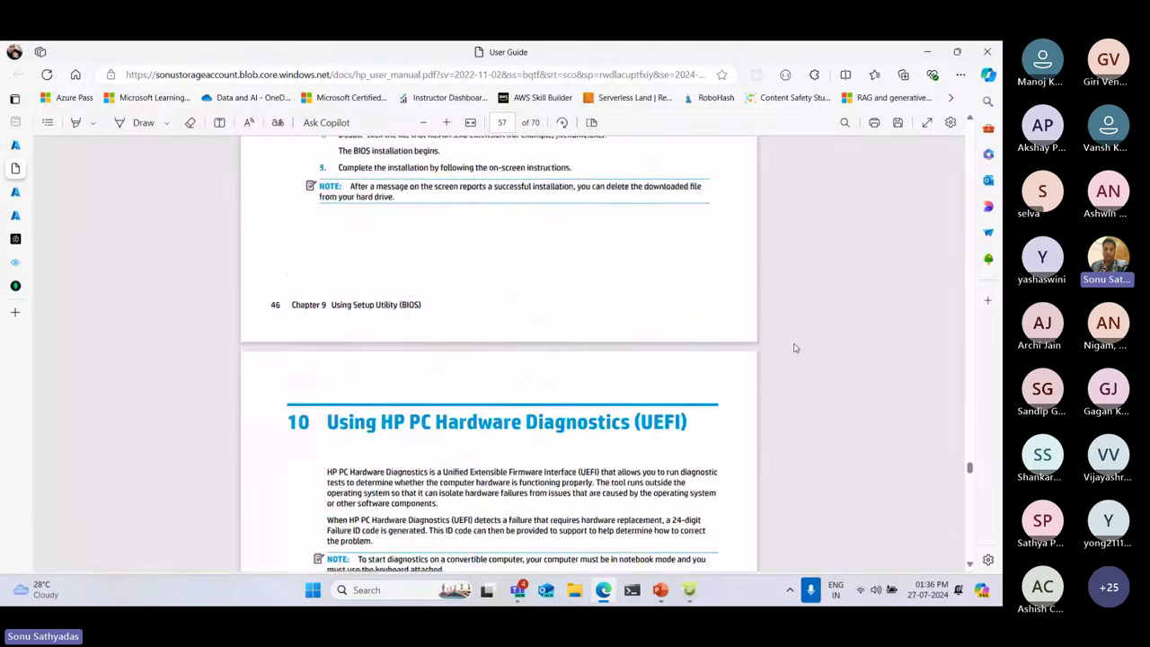
pyautogui.scroll(-10, 794, 348)
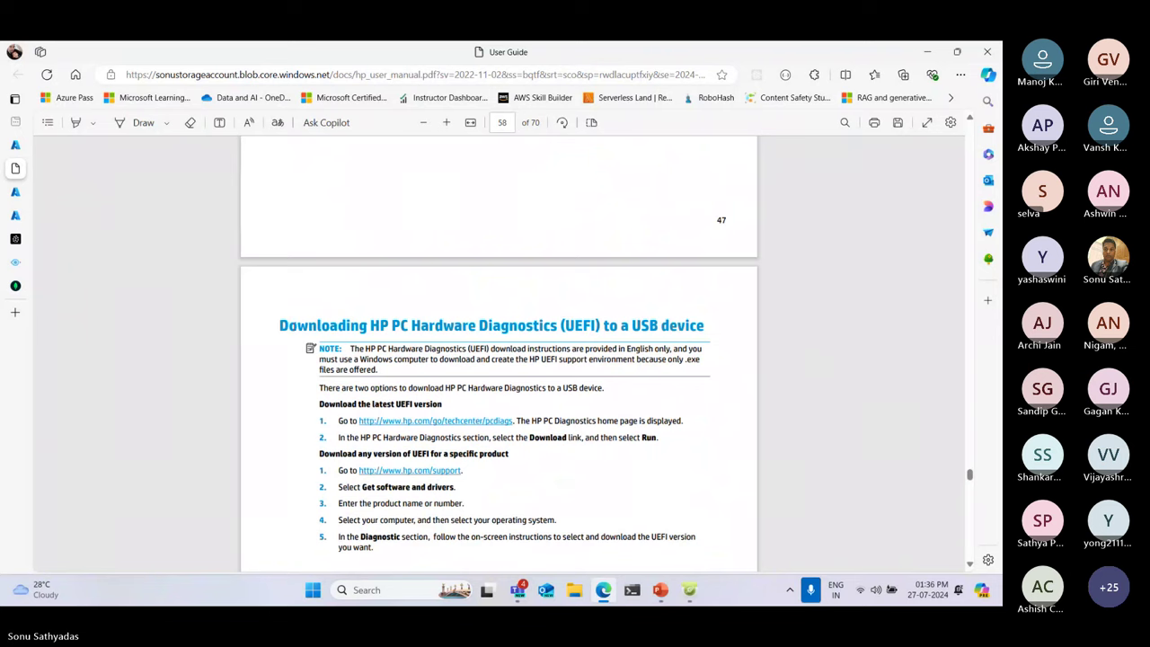
pyautogui.moveTo(277, 325); pyautogui.dragTo(718, 329)
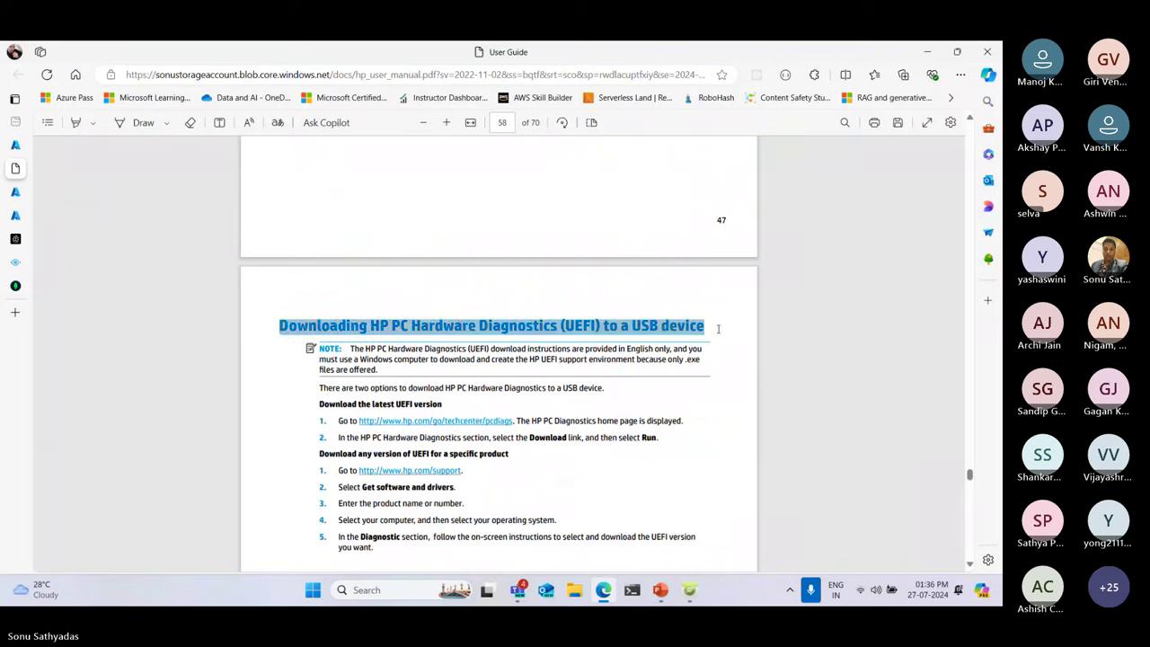
pyautogui.rightClick(562, 326)
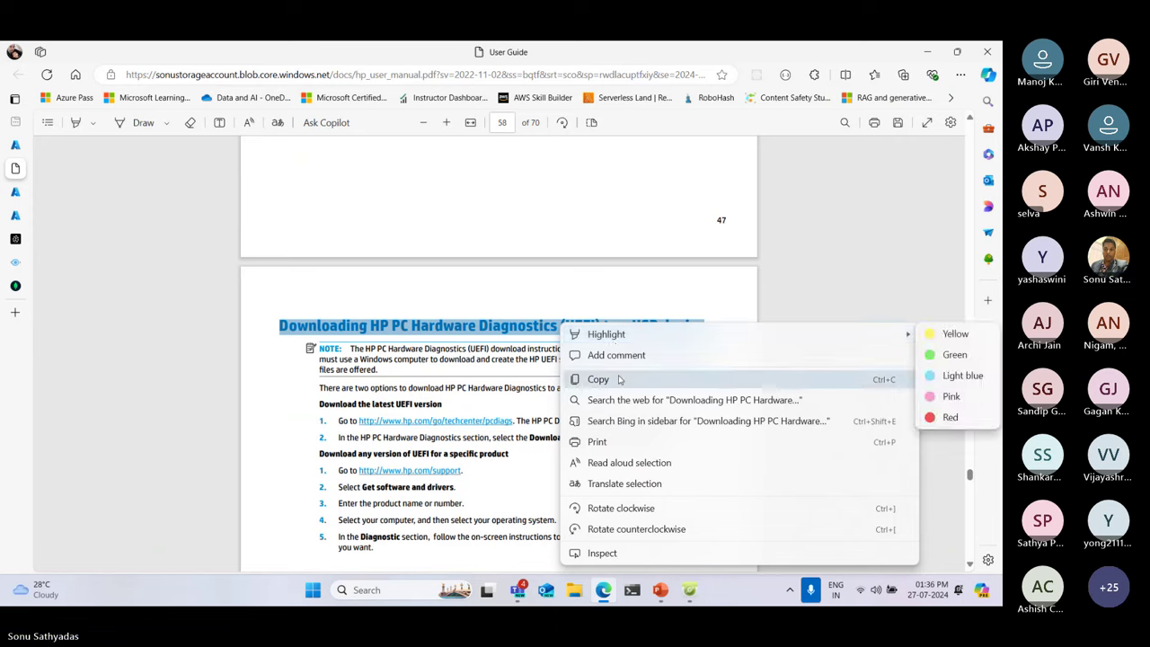
pyautogui.click(598, 380)
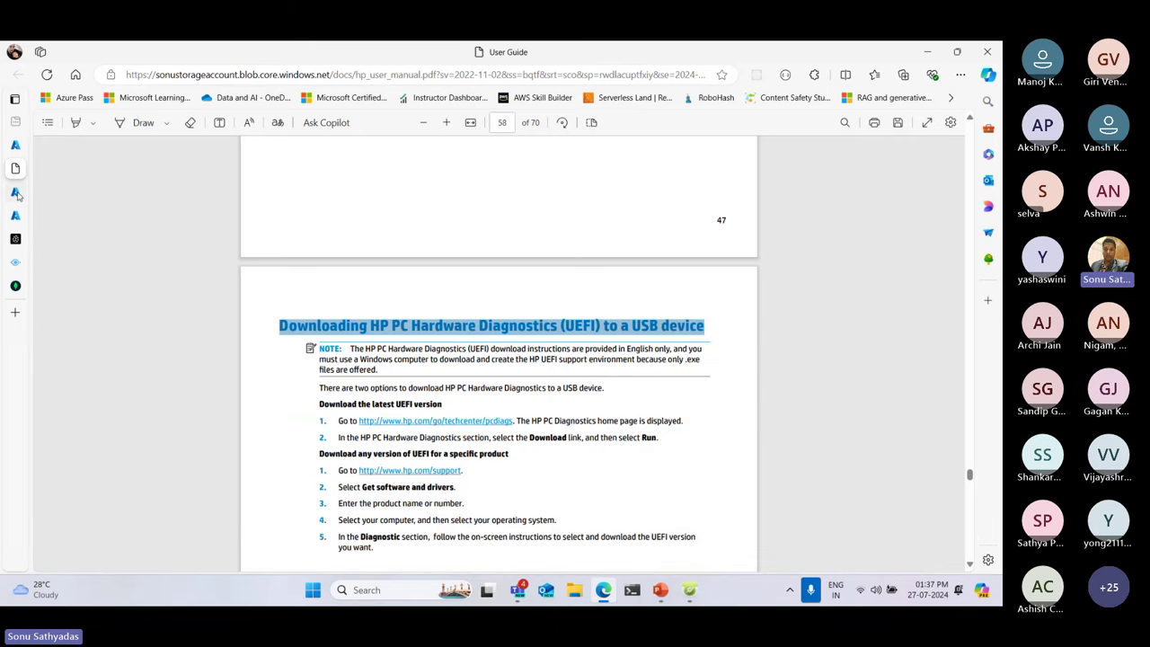
# Ask the chat playground "How to Download HP PC Hardware Diagnostics (UEFI) to a USB device", reusing the copied heading
pyautogui.click(16, 193)
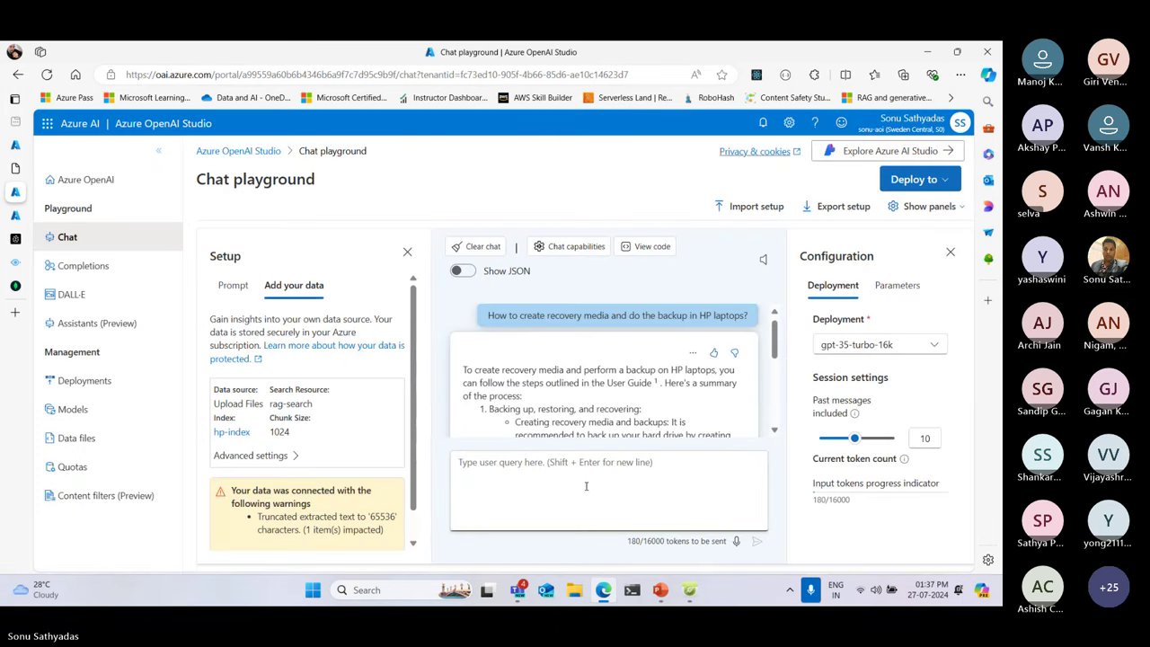
pyautogui.click(585, 486)
pyautogui.hotkey('ctrl', 'v')
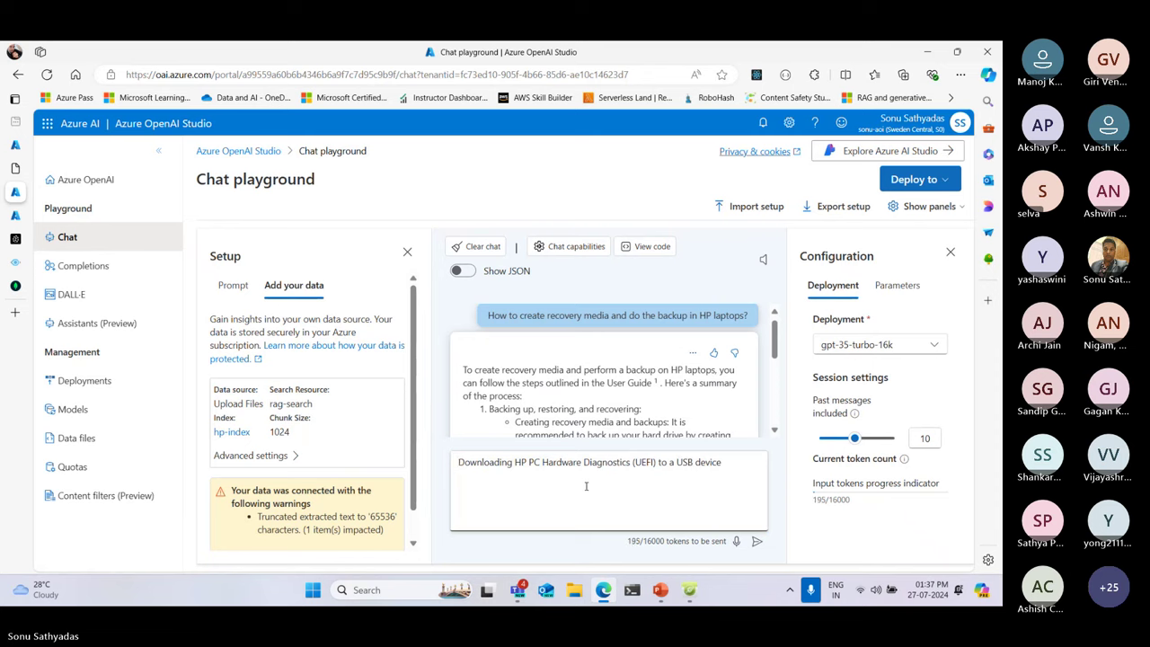
pyautogui.press('Home')
pyautogui.write('How to')
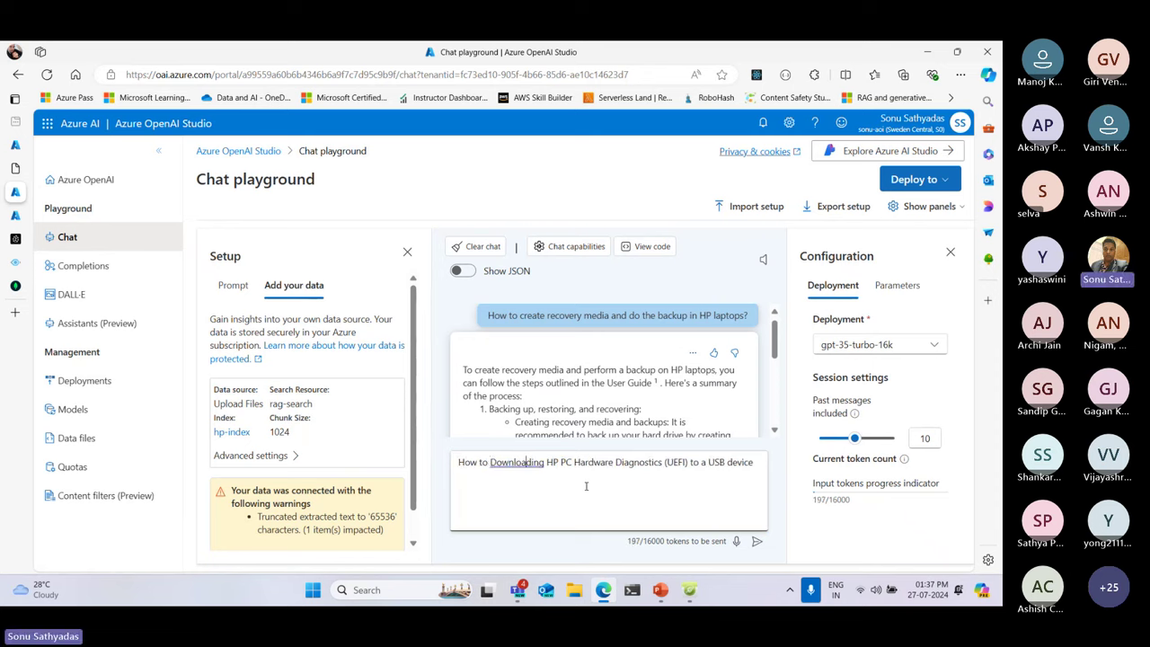
pyautogui.press('BackSpace')
pyautogui.press('BackSpace')
pyautogui.press('BackSpace')
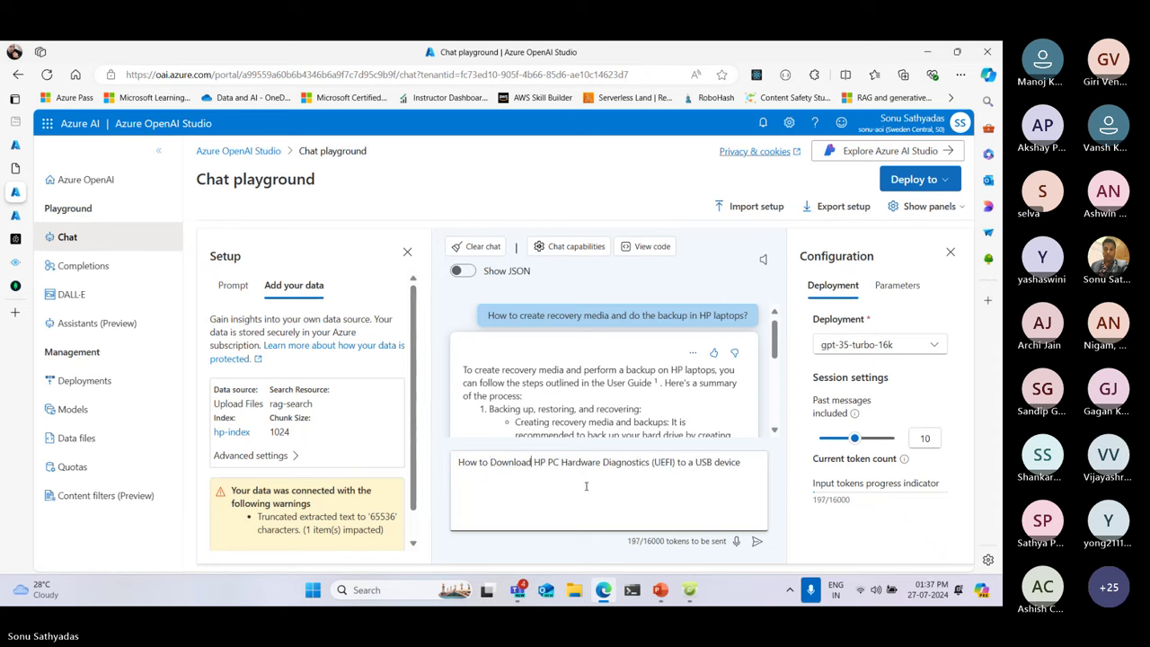
pyautogui.press('Return')
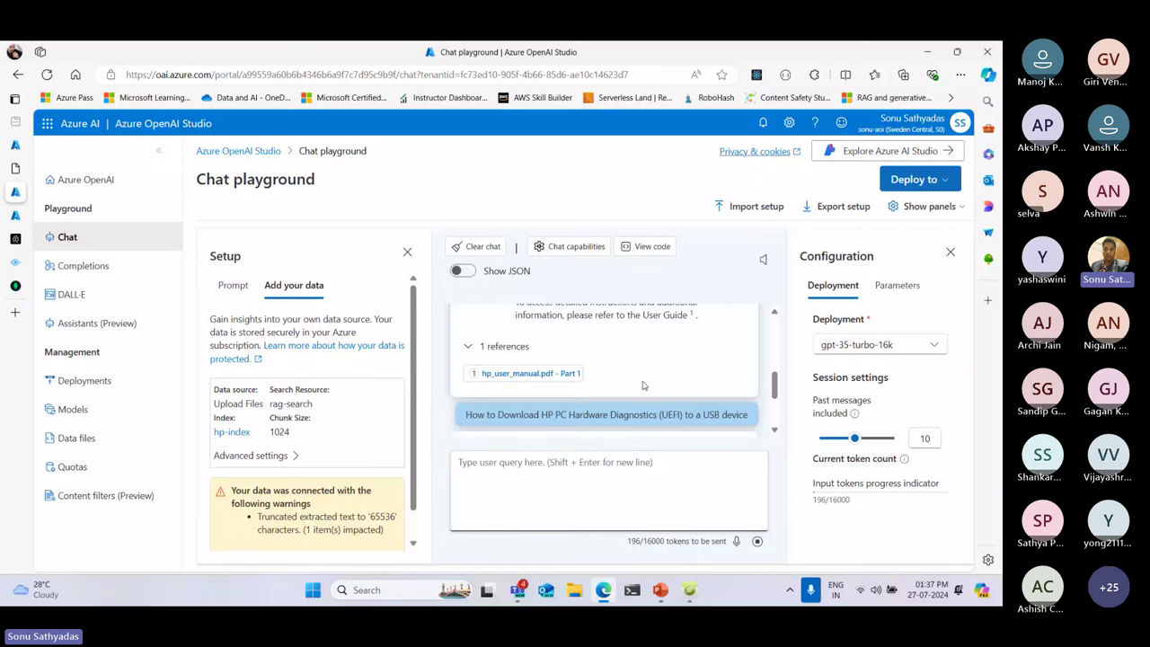
# Read the first steps of the chat answer on downloading HP PC Hardware Diagnostics (UEFI)
pyautogui.scroll(-2, 629, 384)
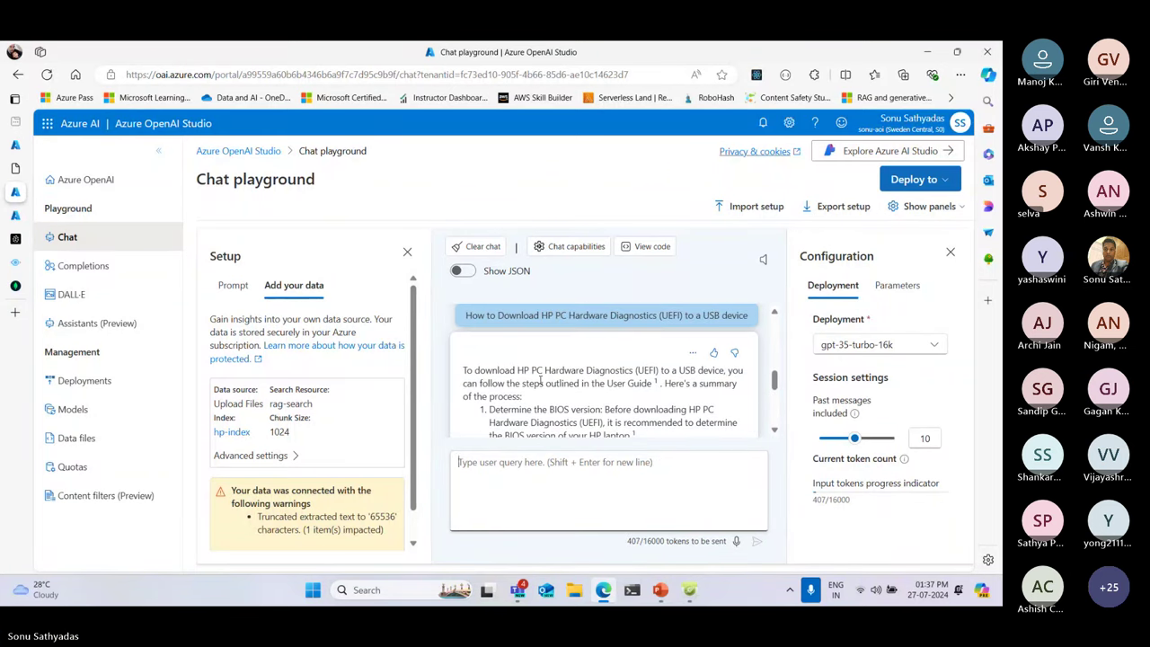
pyautogui.click(774, 431)
pyautogui.click(774, 431)
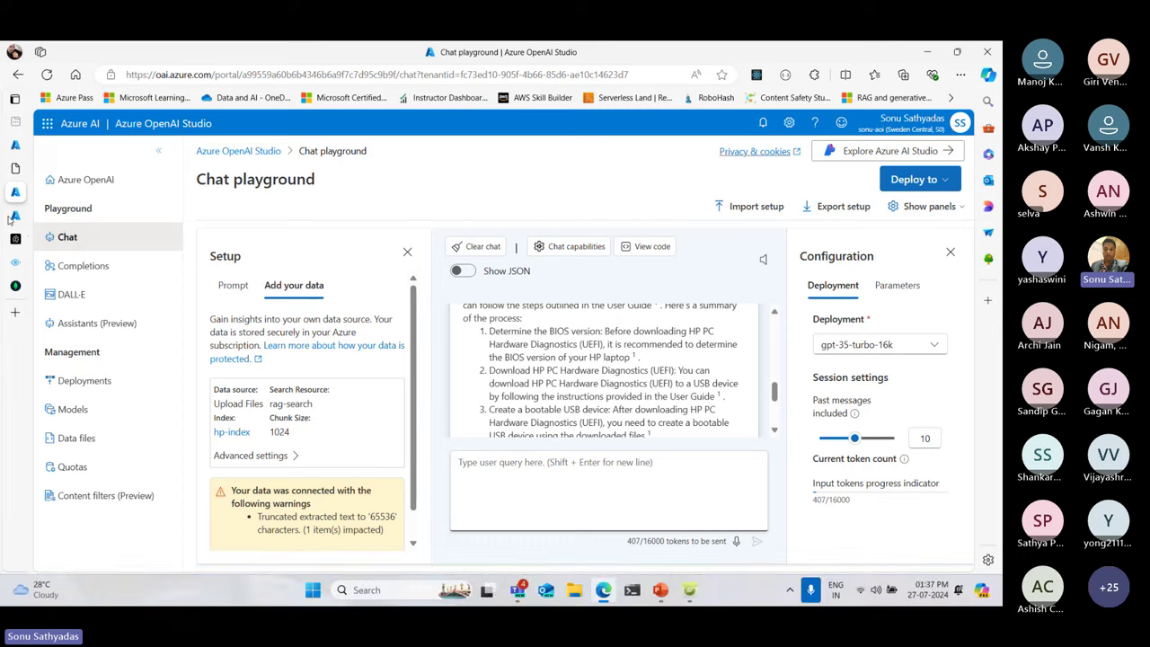
# Check the User Guide's instructions for downloading the latest UEFI version, marking the Download link step, and return to the chat playground
pyautogui.click(125, 169)
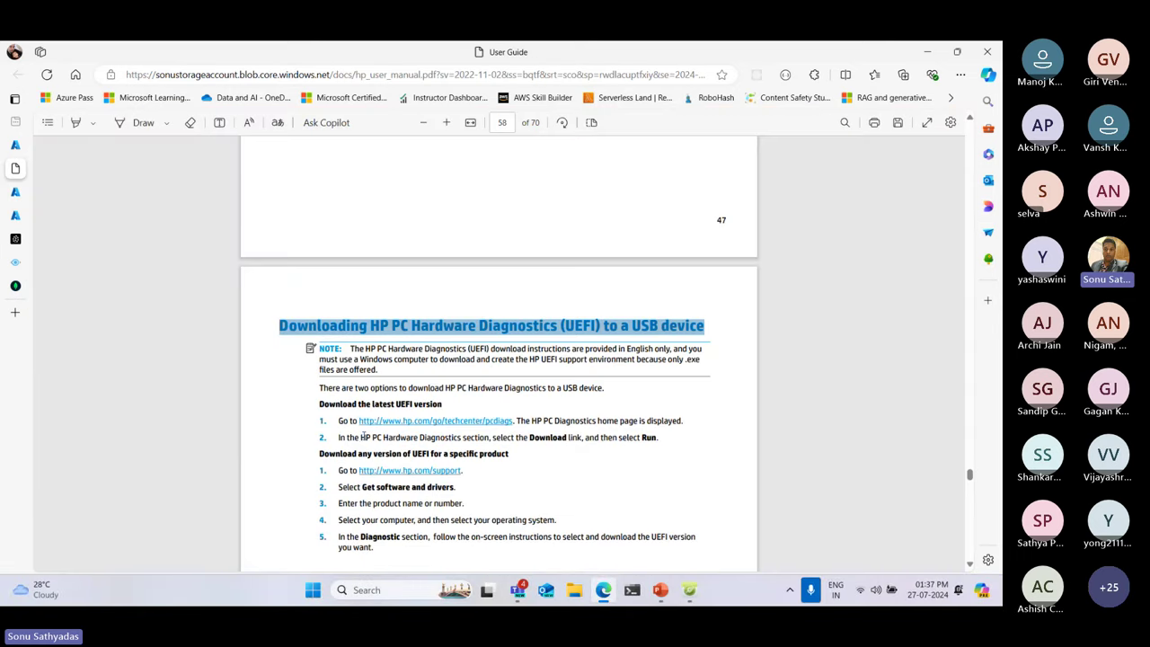
pyautogui.scroll(-3, 481, 412)
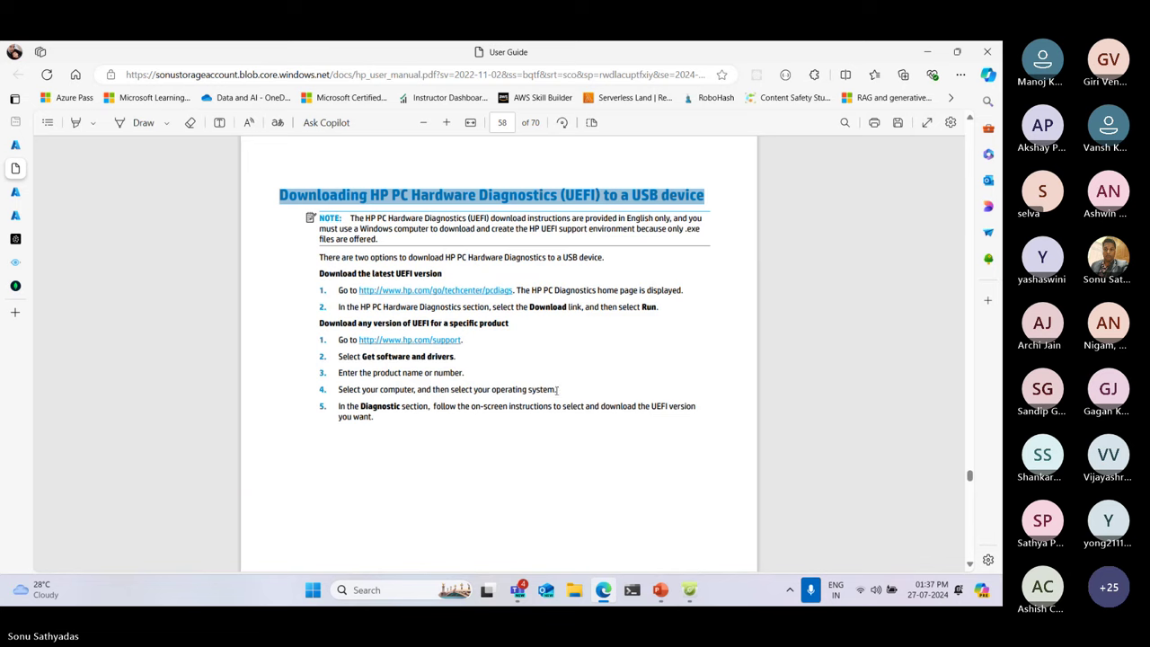
pyautogui.moveTo(339, 307); pyautogui.dragTo(597, 307)
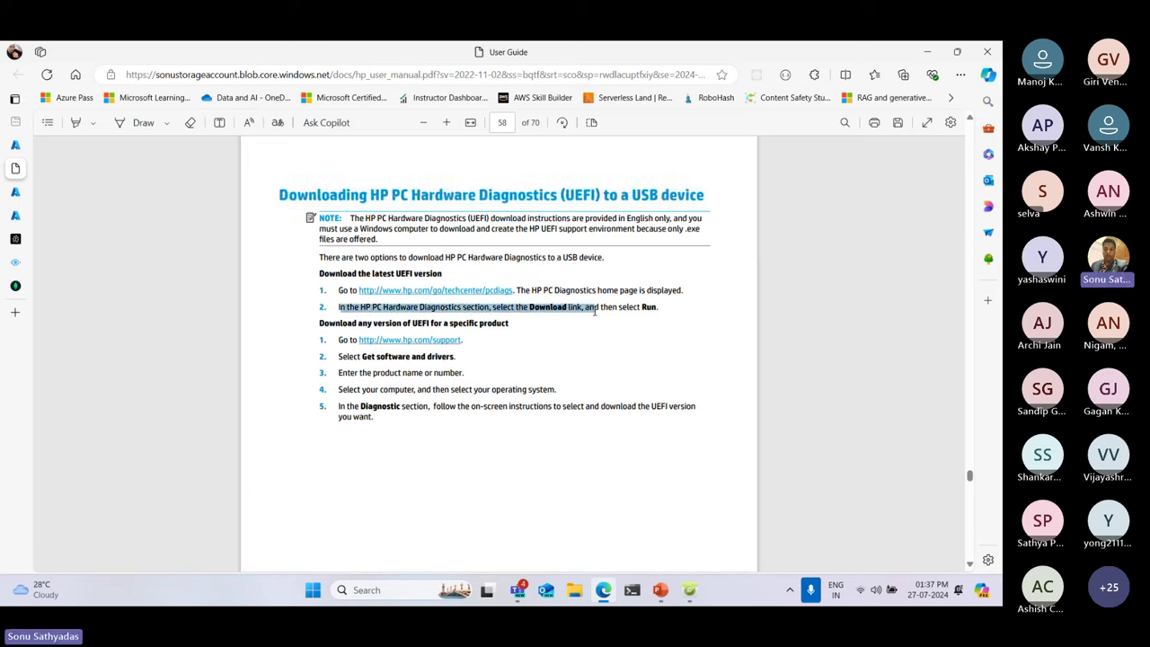
pyautogui.moveTo(319, 273); pyautogui.dragTo(441, 273)
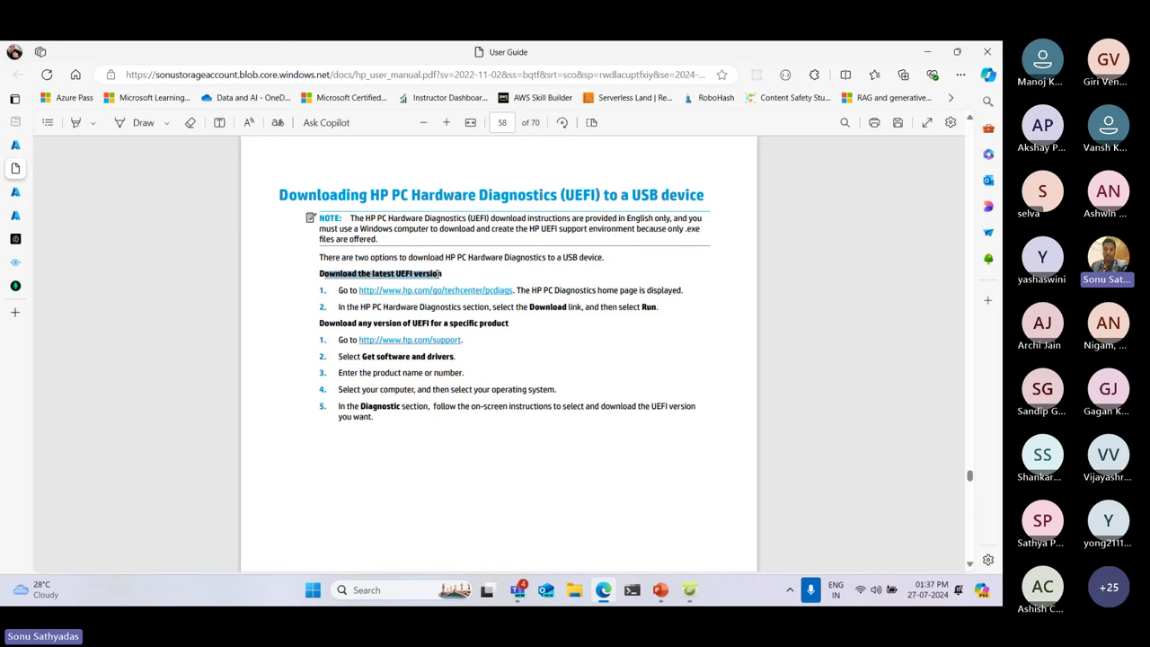
pyautogui.click(457, 275)
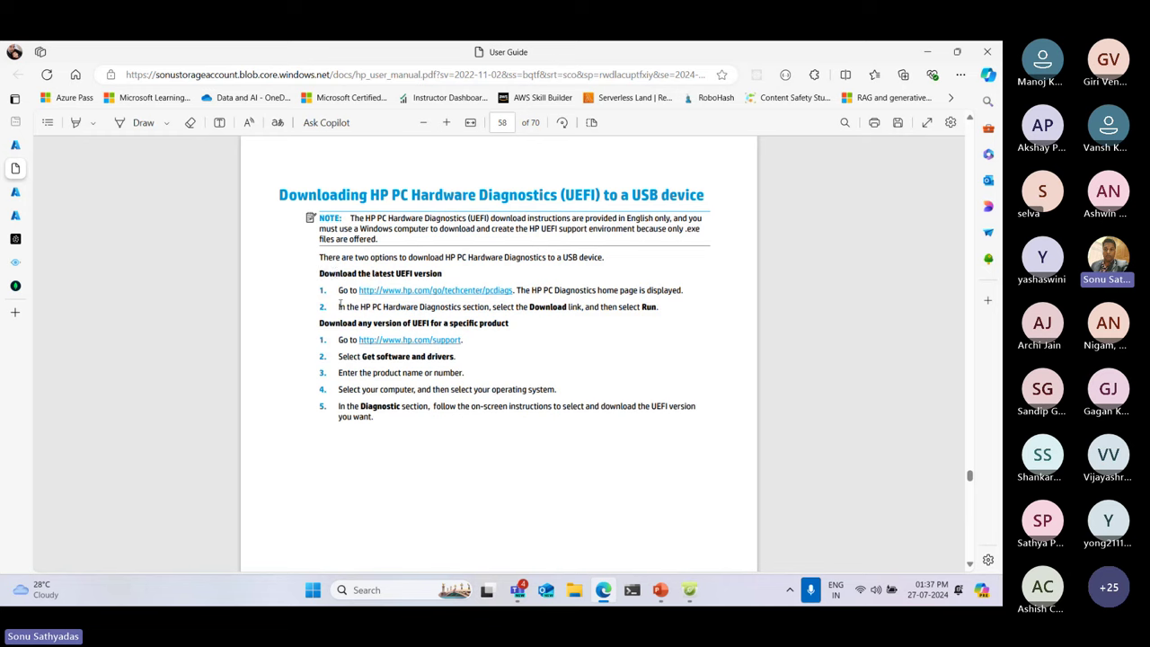
pyautogui.moveTo(339, 308); pyautogui.dragTo(664, 307)
pyautogui.moveTo(23, 162)
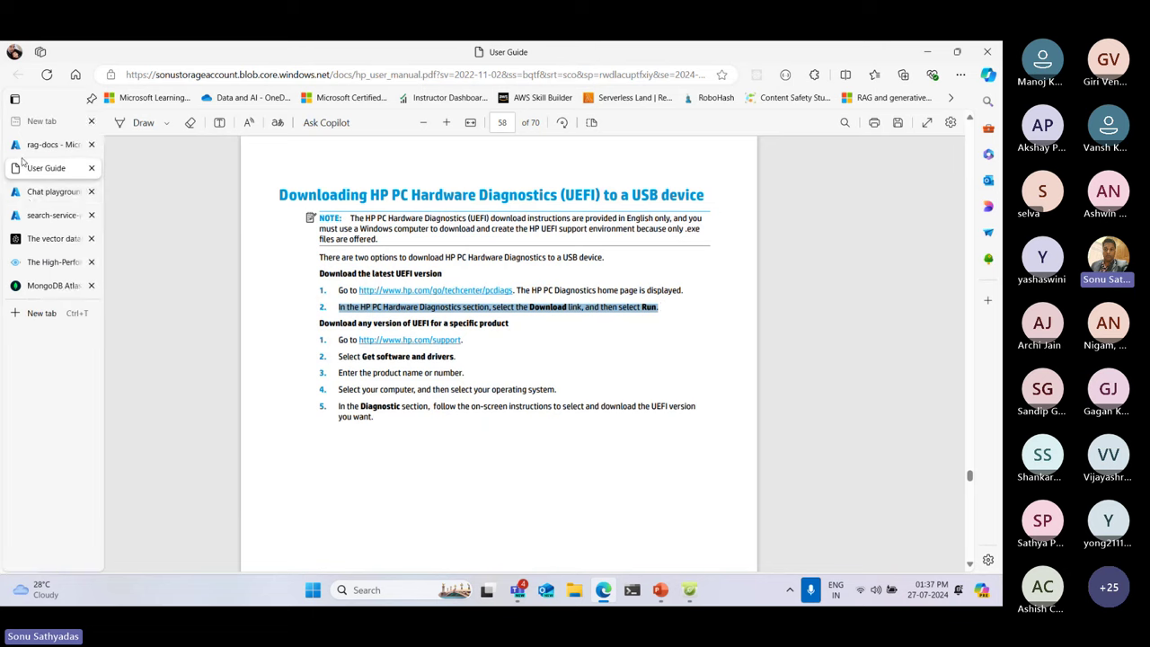
pyautogui.click(53, 191)
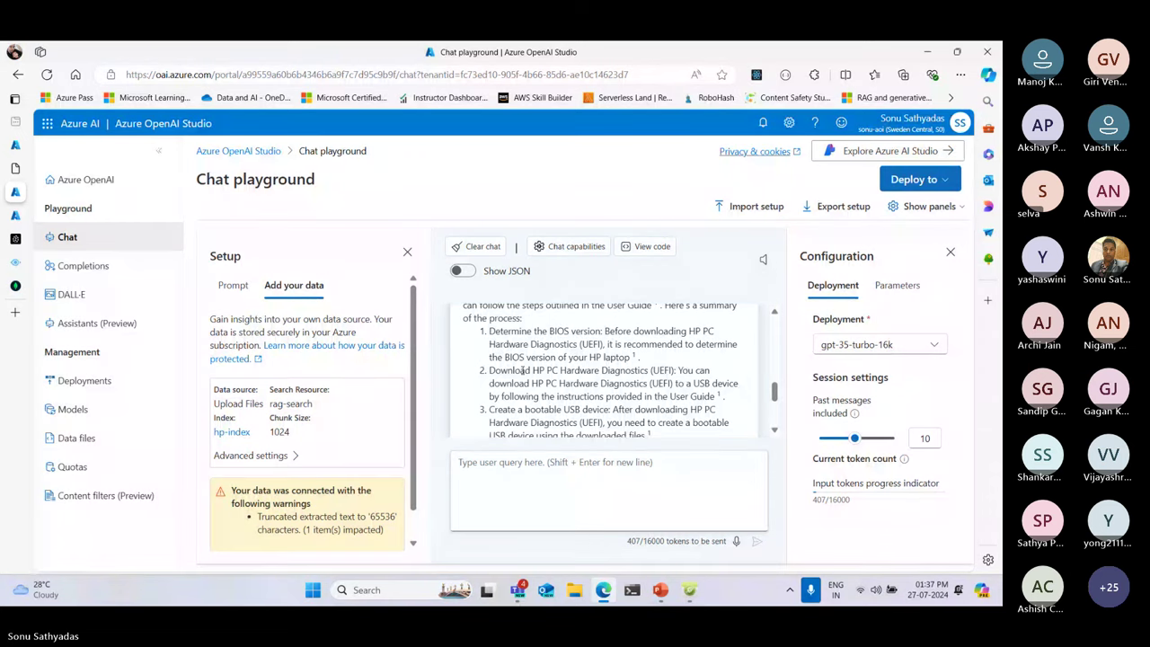
# Mark the answer's sentence about following the User Guide's download instructions and read the remaining steps down to the references
pyautogui.scroll(-1, 517, 369)
pyautogui.scroll(1, 521, 370)
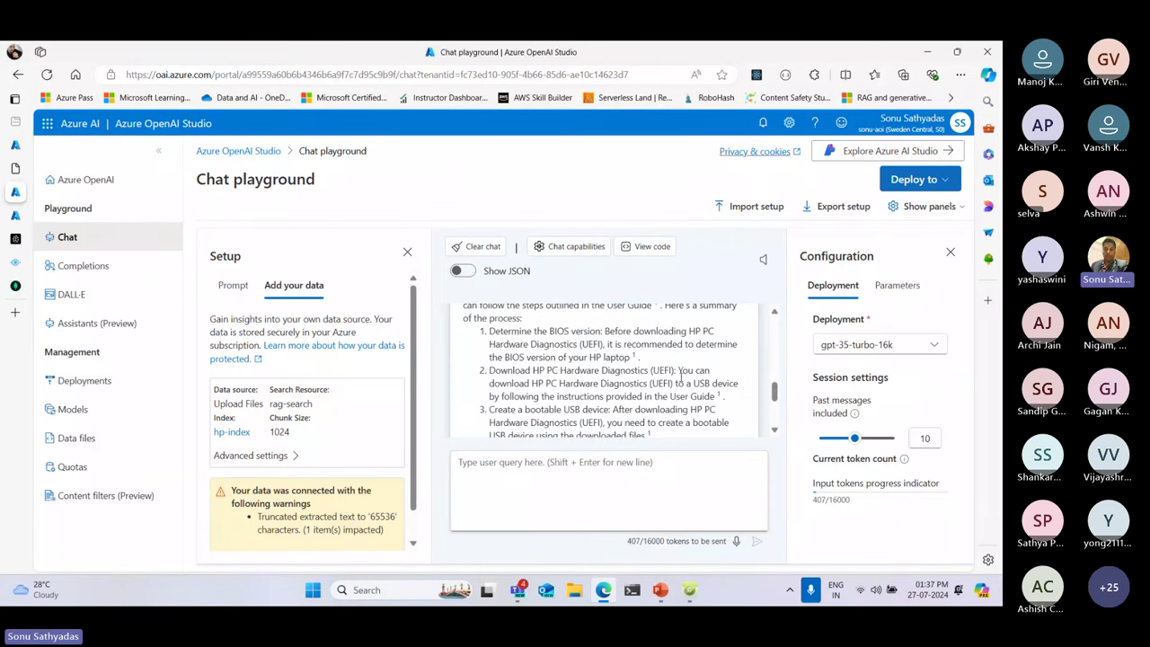
pyautogui.moveTo(506, 383); pyautogui.dragTo(643, 412)
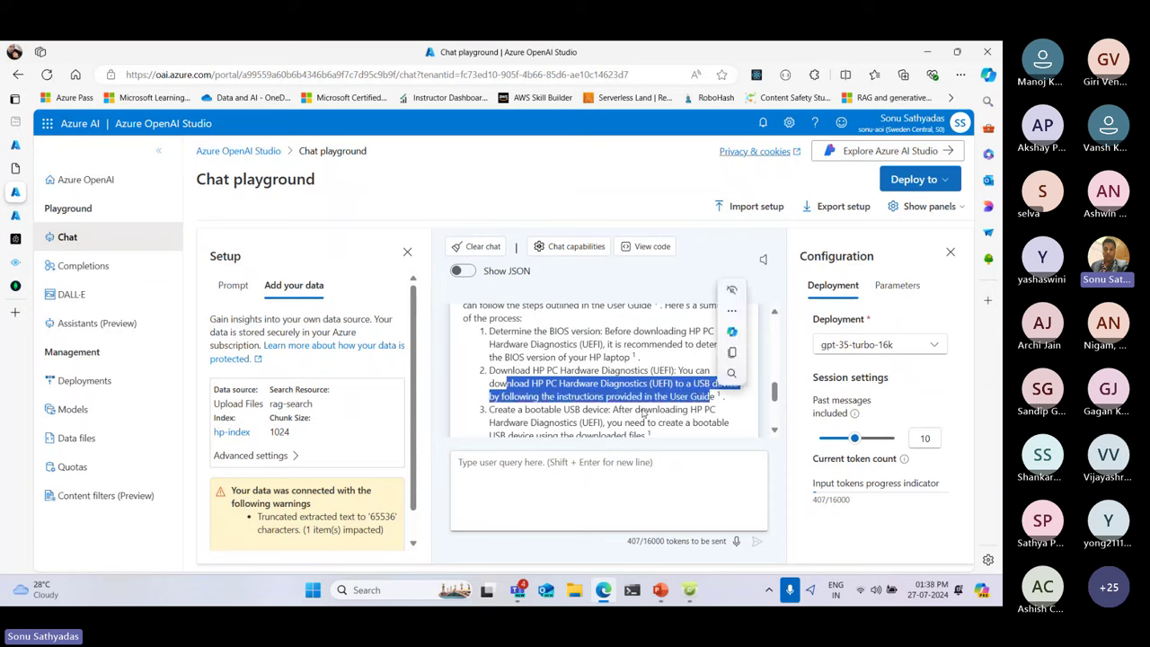
pyautogui.scroll(-1, 654, 417)
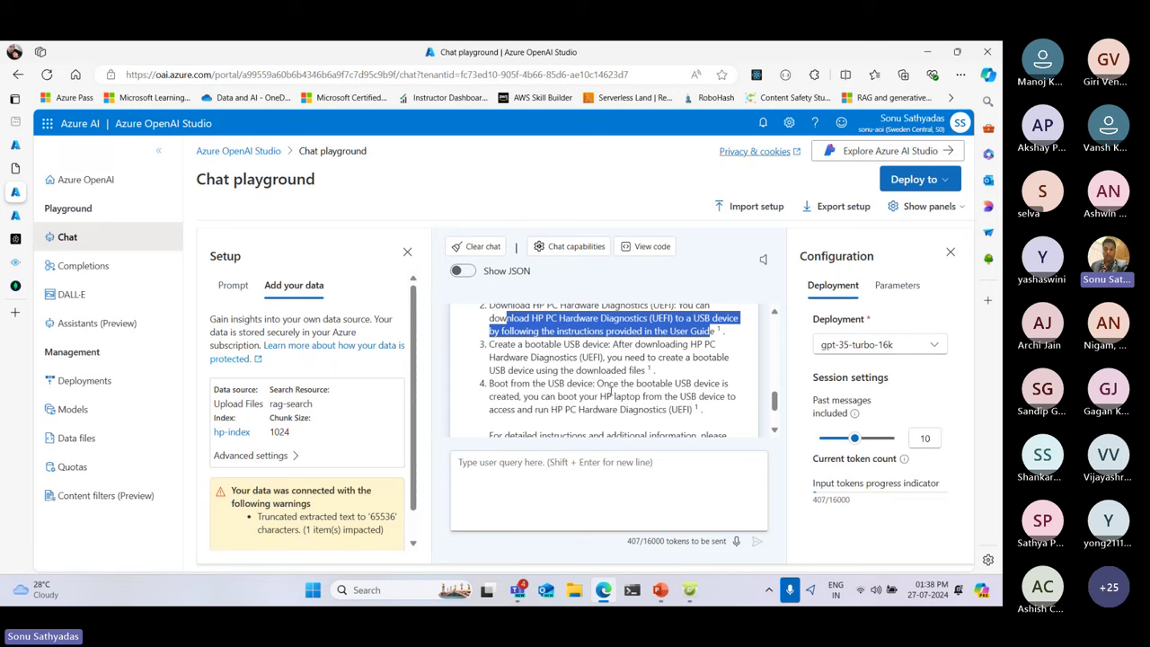
pyautogui.scroll(-1, 610, 392)
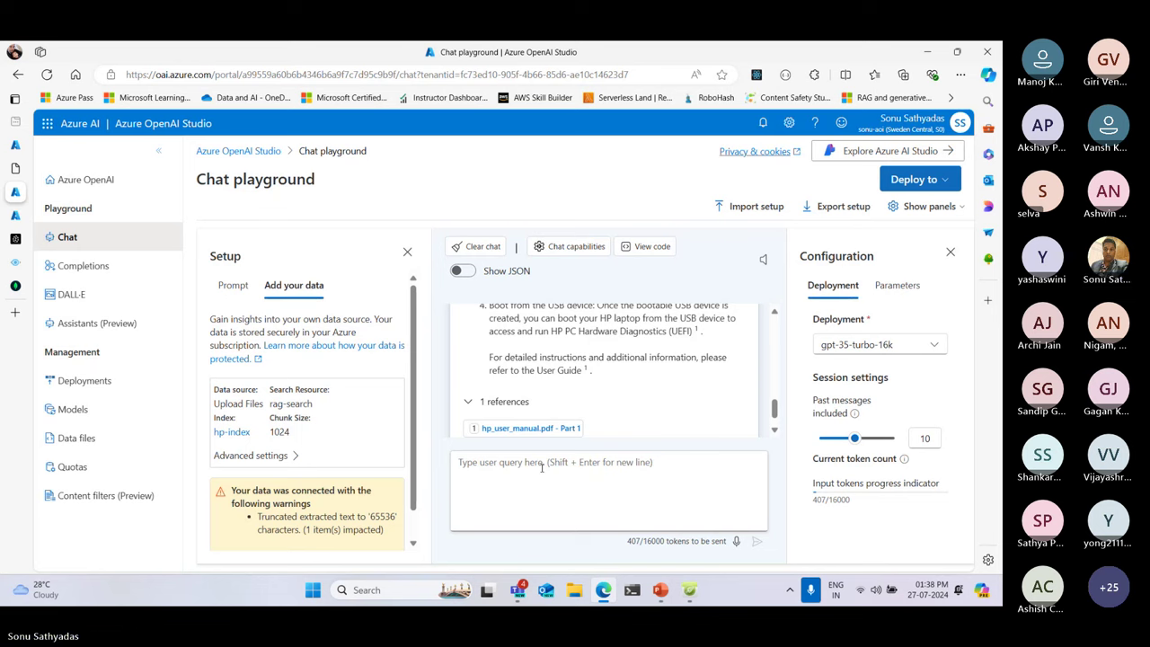
# Minimize the browser, switch to the PowerPoint presentation, and start the slide show from the RAG Architecture slide
pyautogui.click(606, 593)
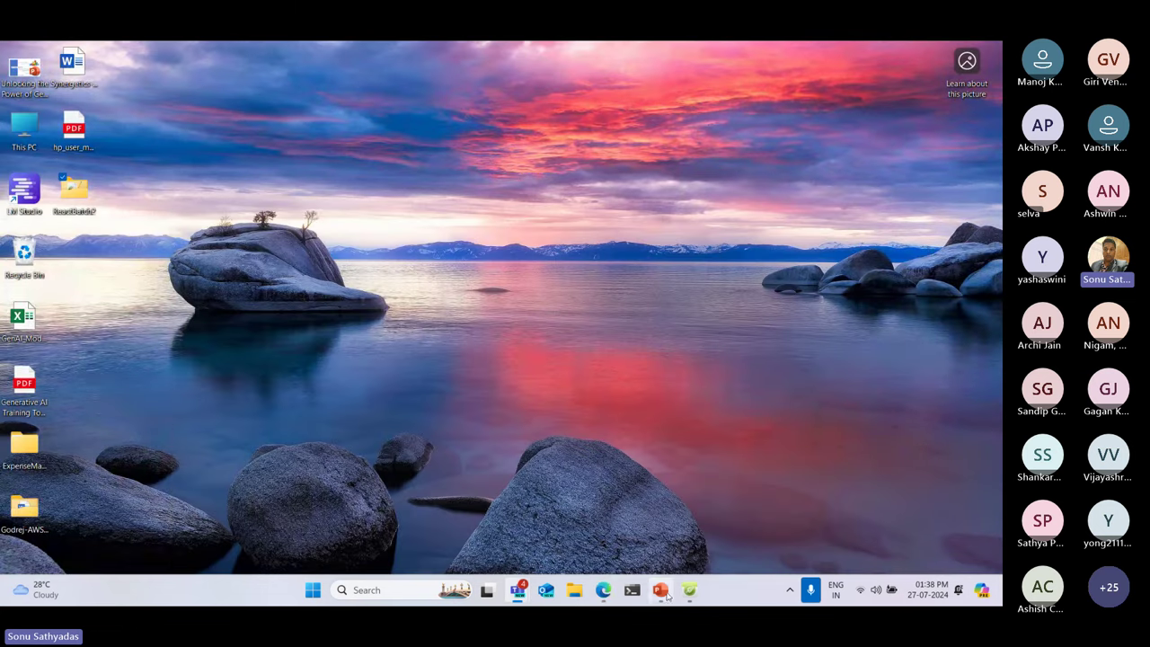
pyautogui.click(660, 590)
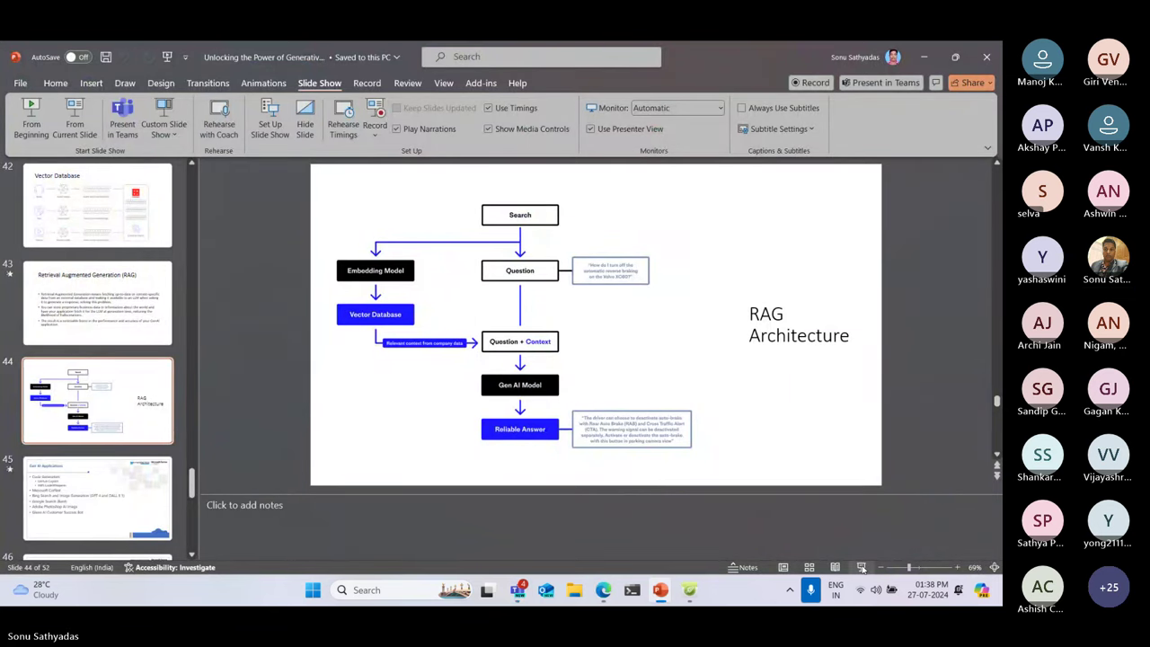
pyautogui.click(862, 568)
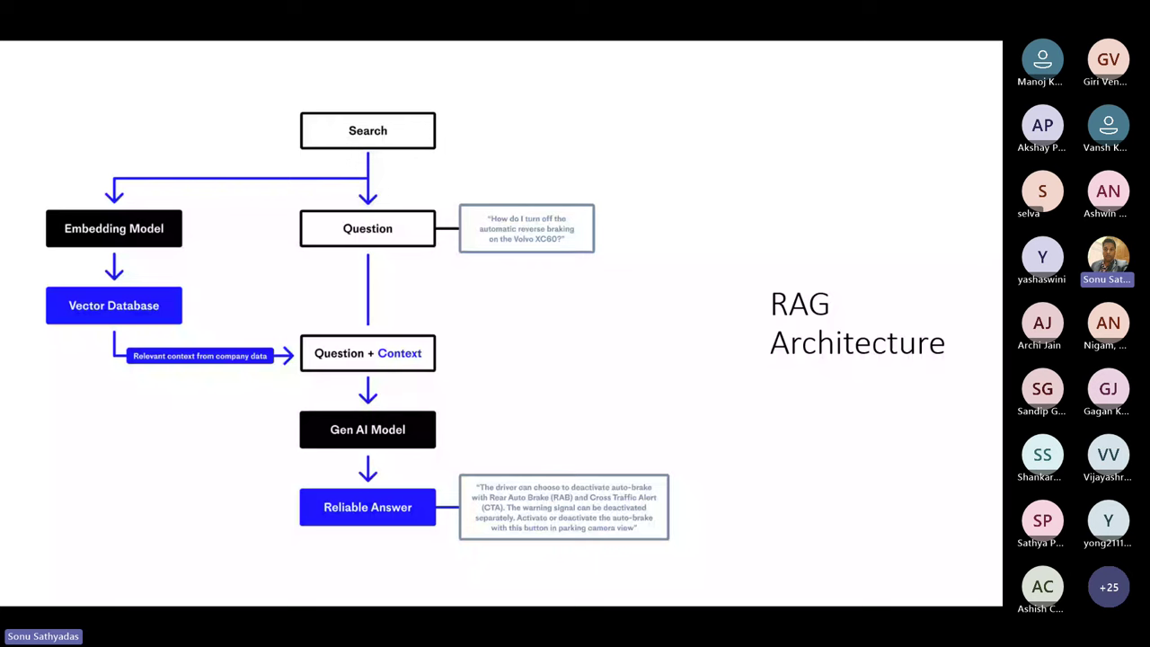